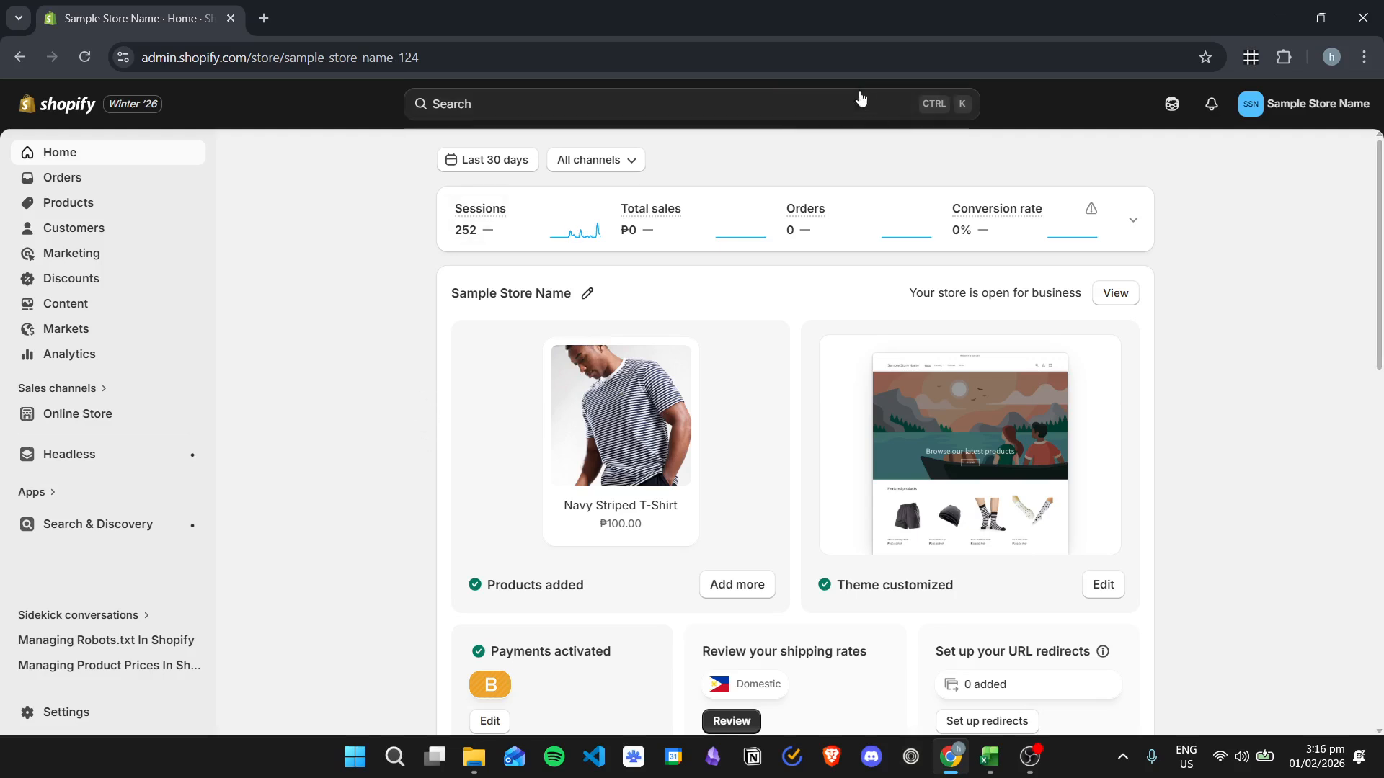
- Search the store admin for "inbox" and open the Inbox app's listing in the Shopify App Store
left_click(755, 102)
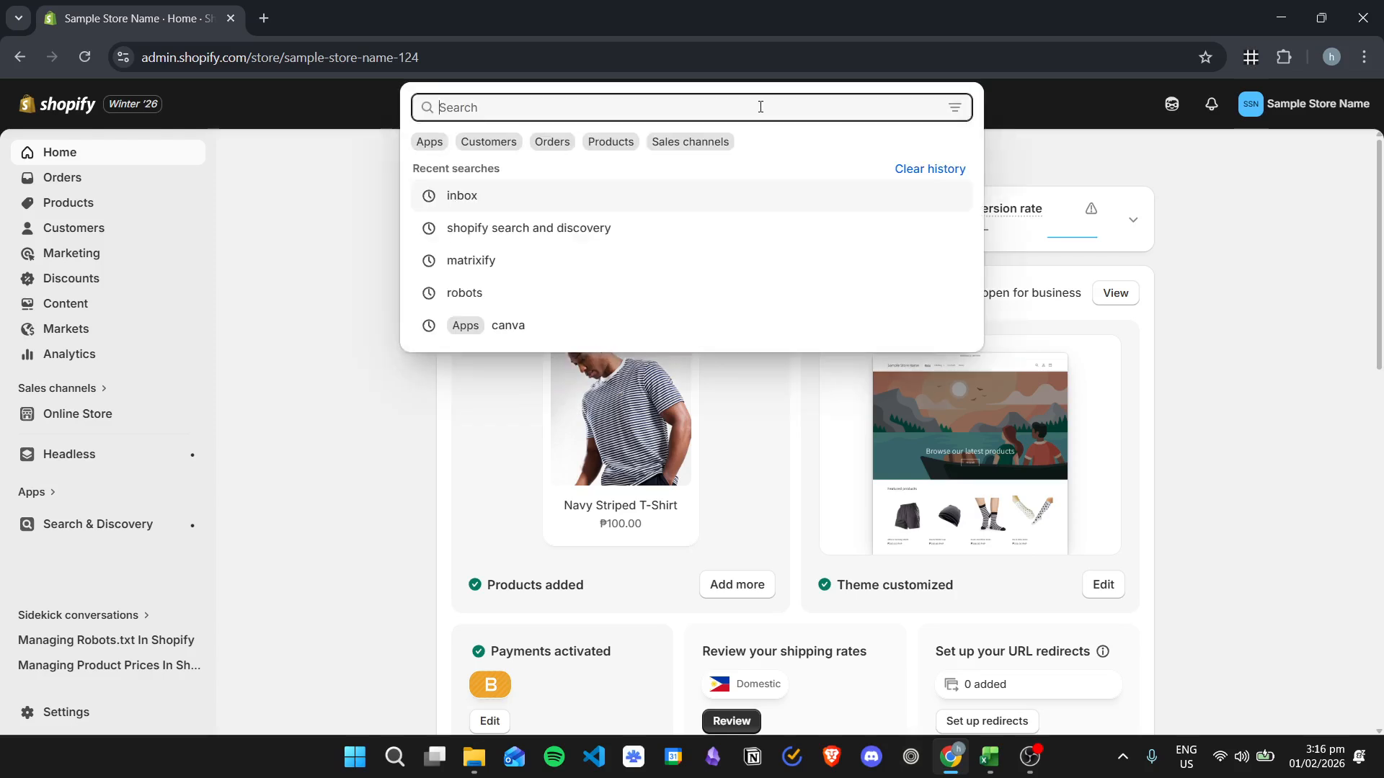
type("inbox")
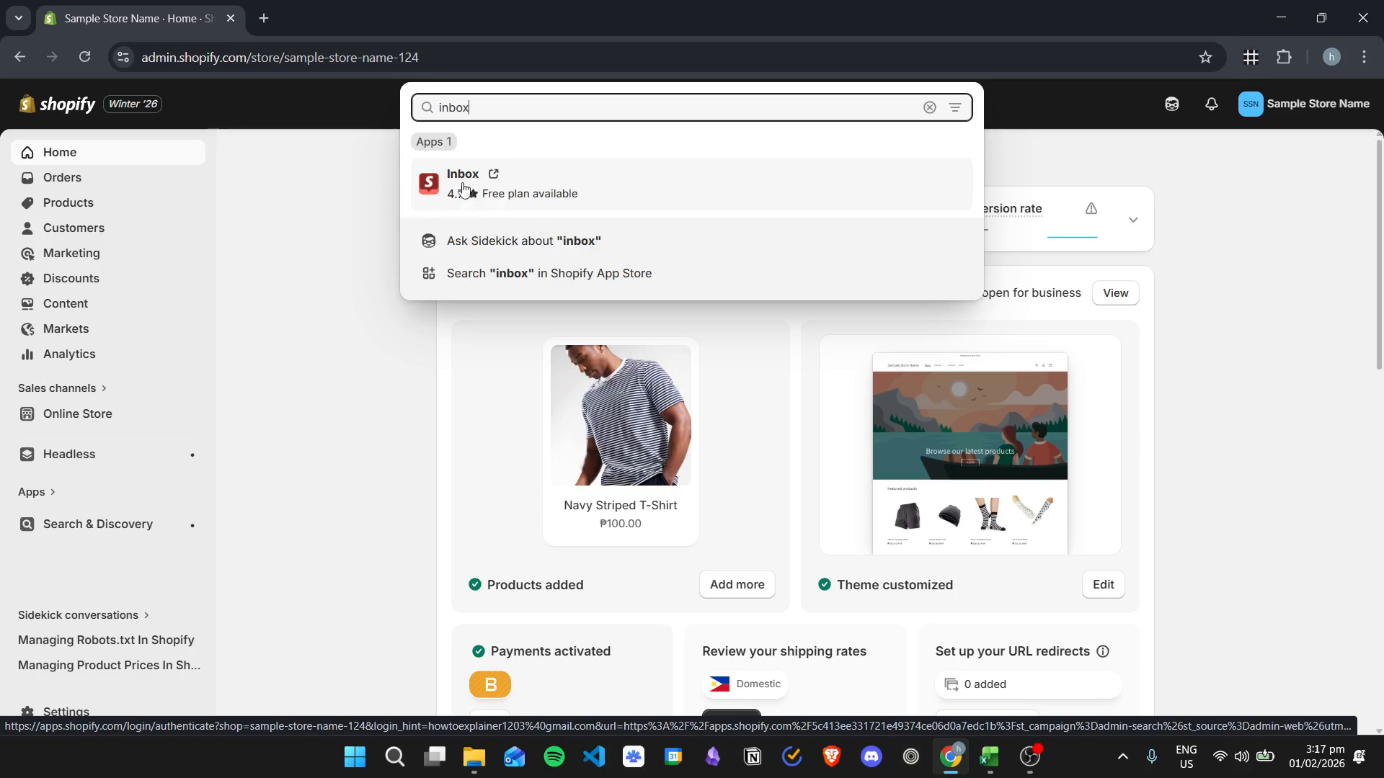
left_click(618, 187)
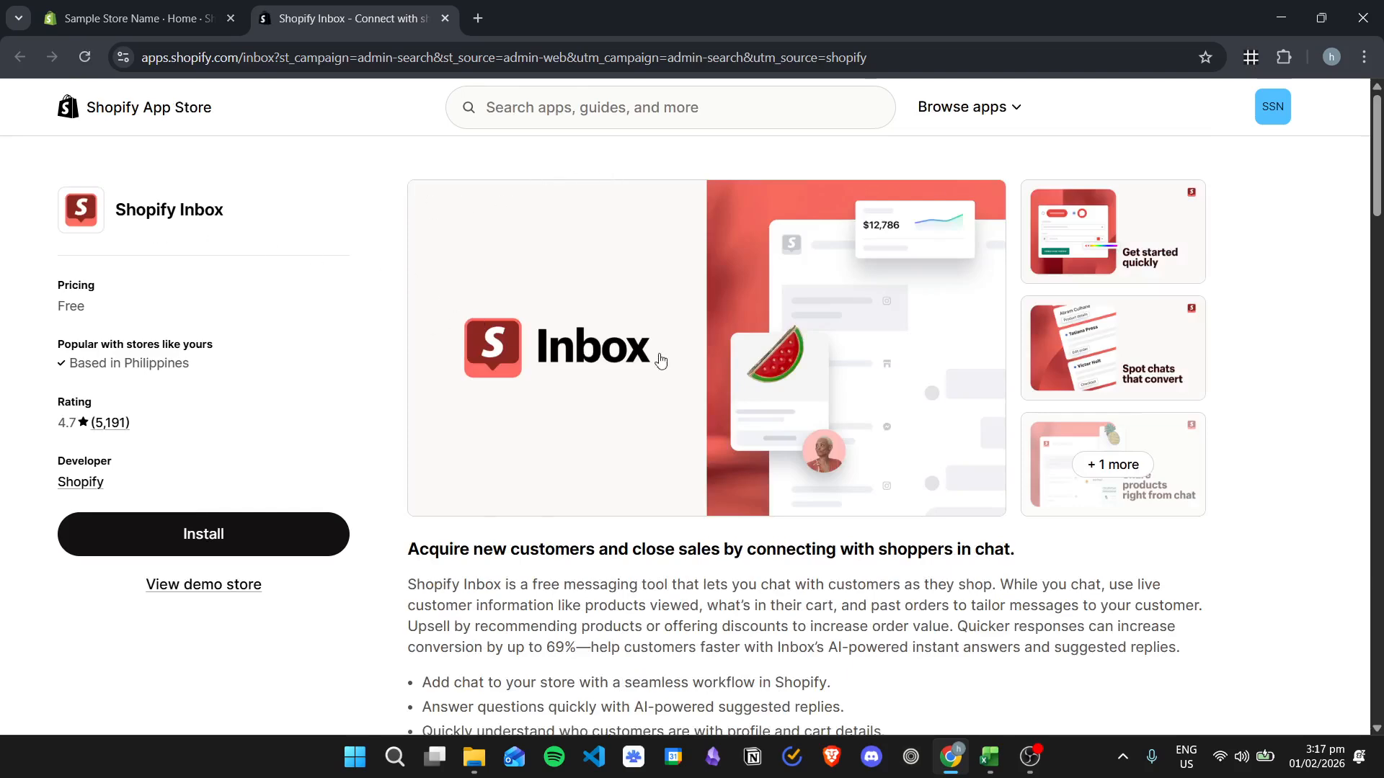
- Look through the Shopify Inbox listing and install the app on the store
scroll(712, 300, "down", 8)
scroll(712, 300, "down", 5)
scroll(280, 473, "up", 4)
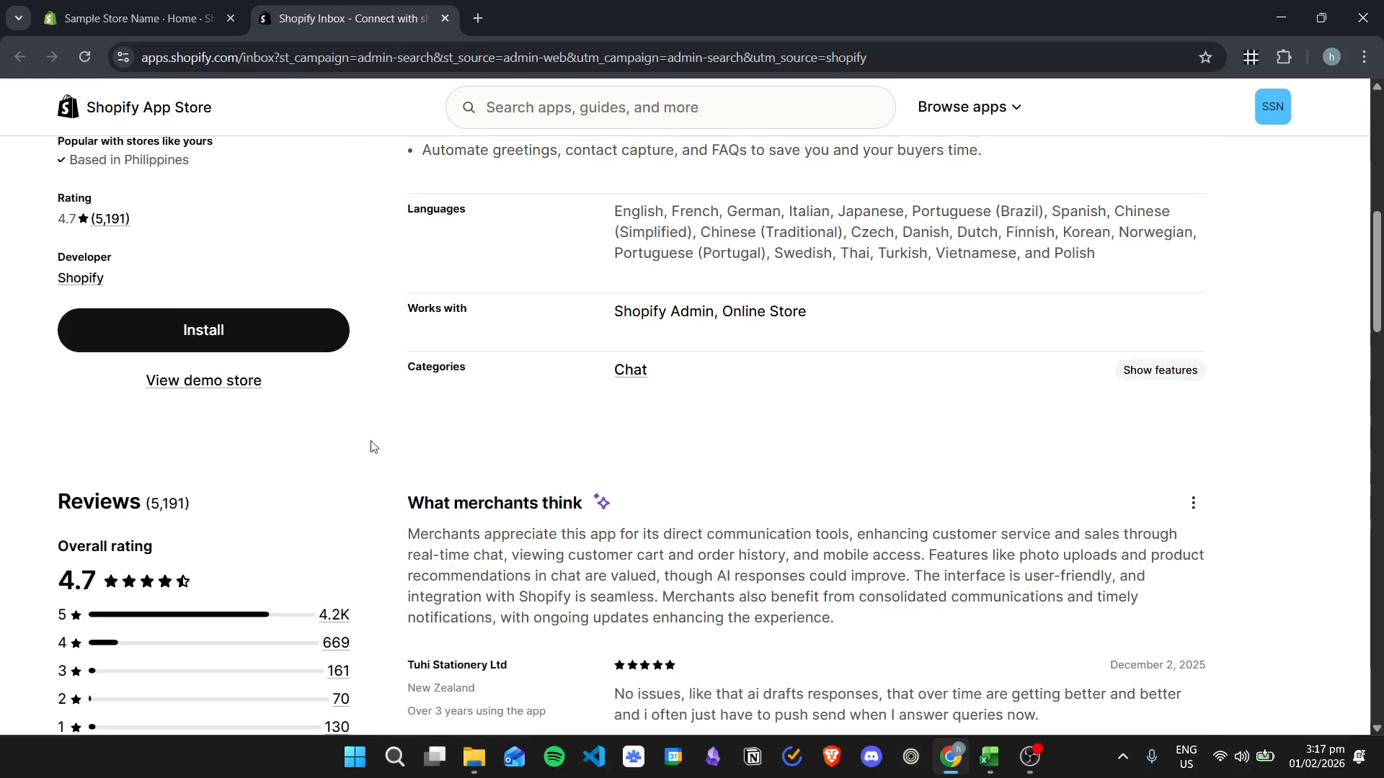
scroll(674, 446, "up", 8)
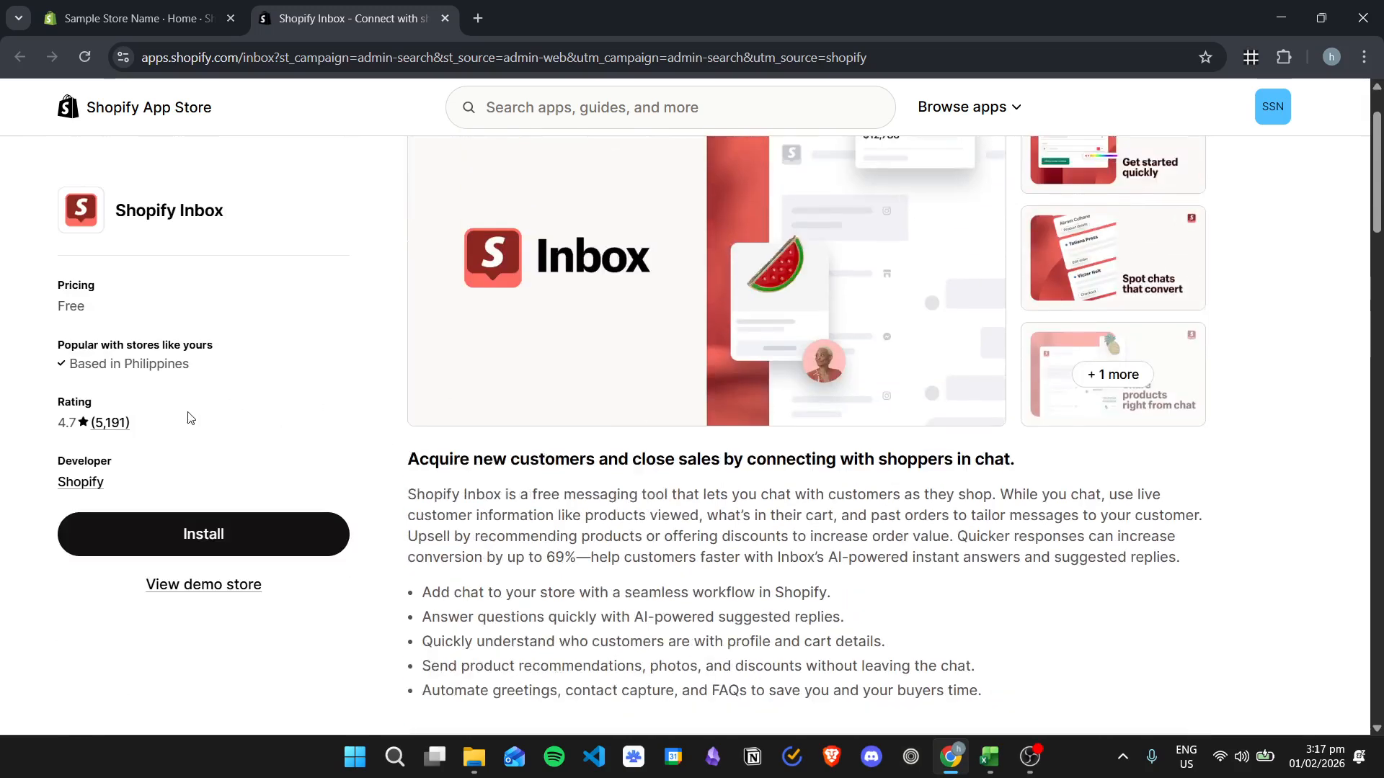
scroll(358, 381, "up", 1)
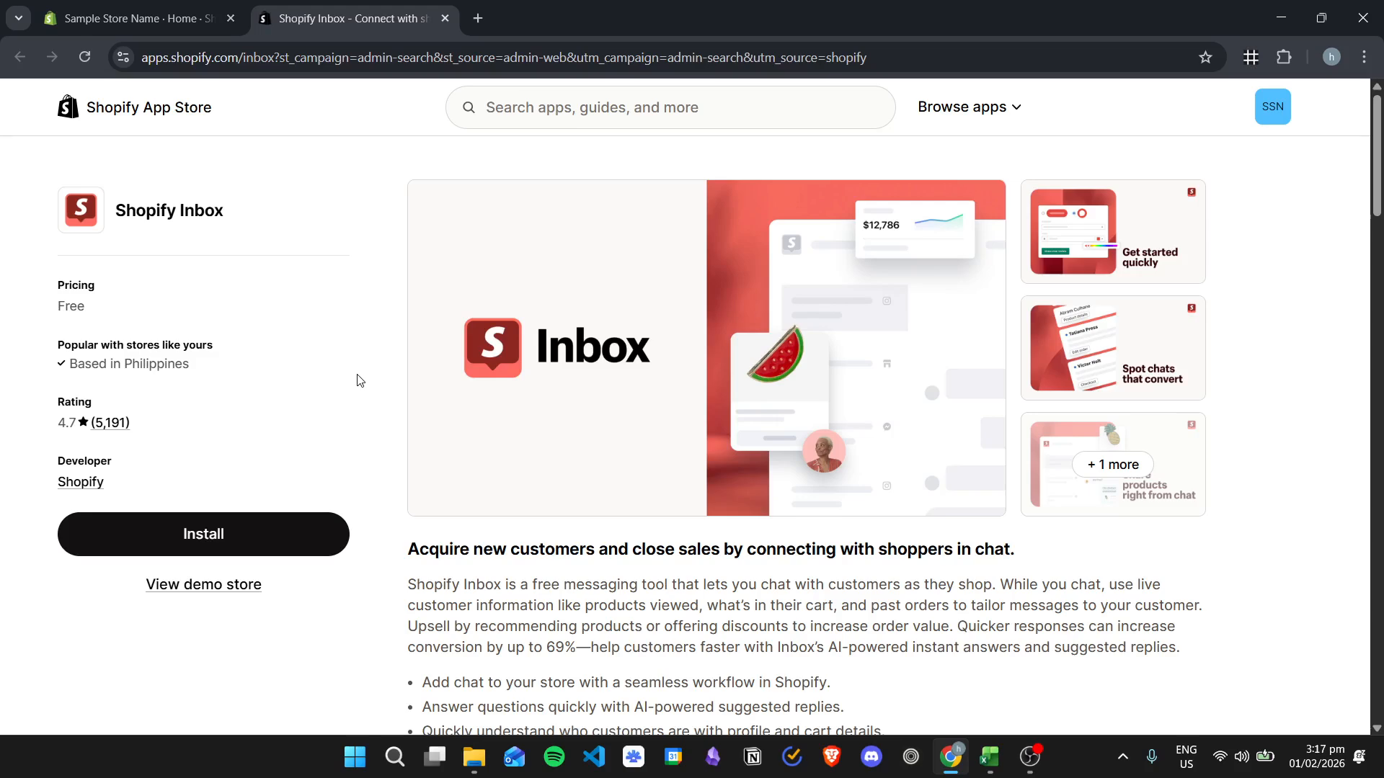
left_click(254, 535)
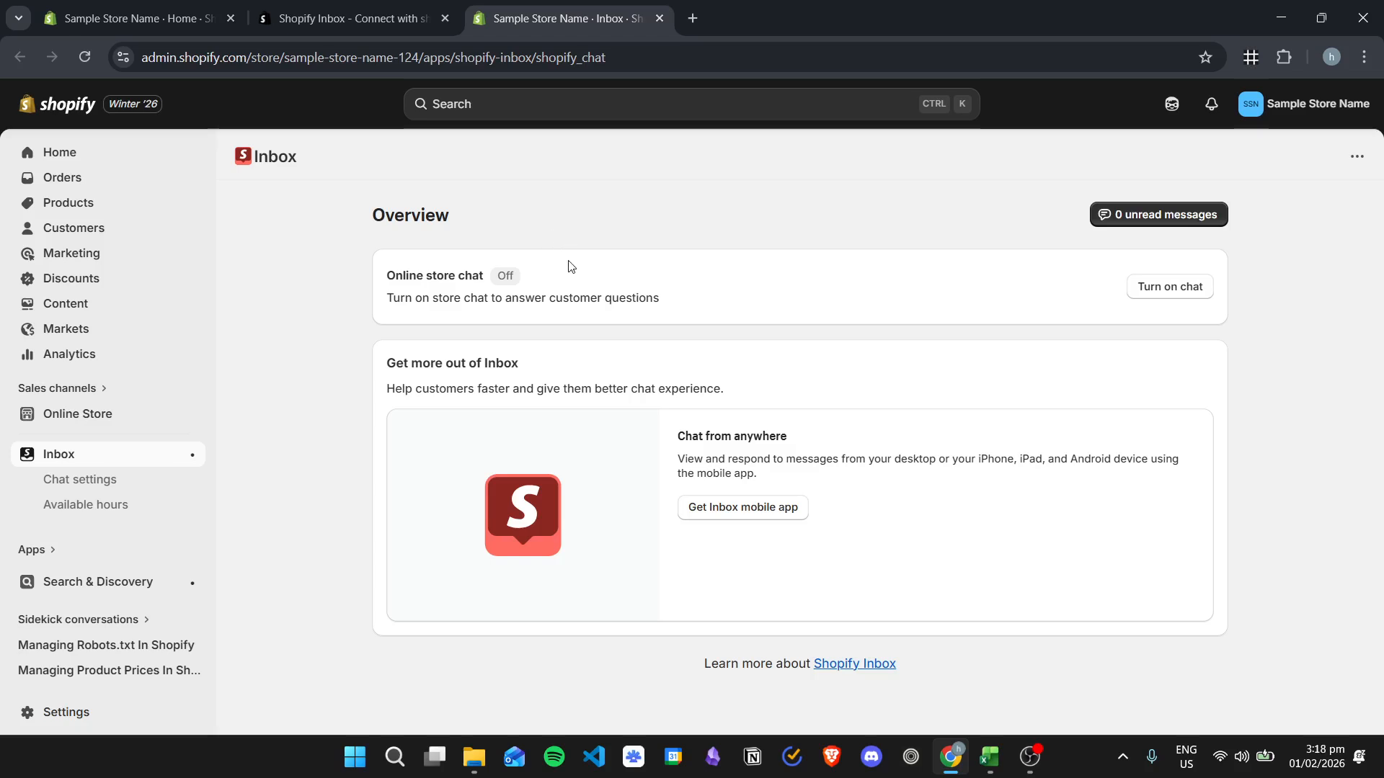
- Close the old store home and app listing pages and turn on the online store chat from the Inbox overview
left_click(231, 23)
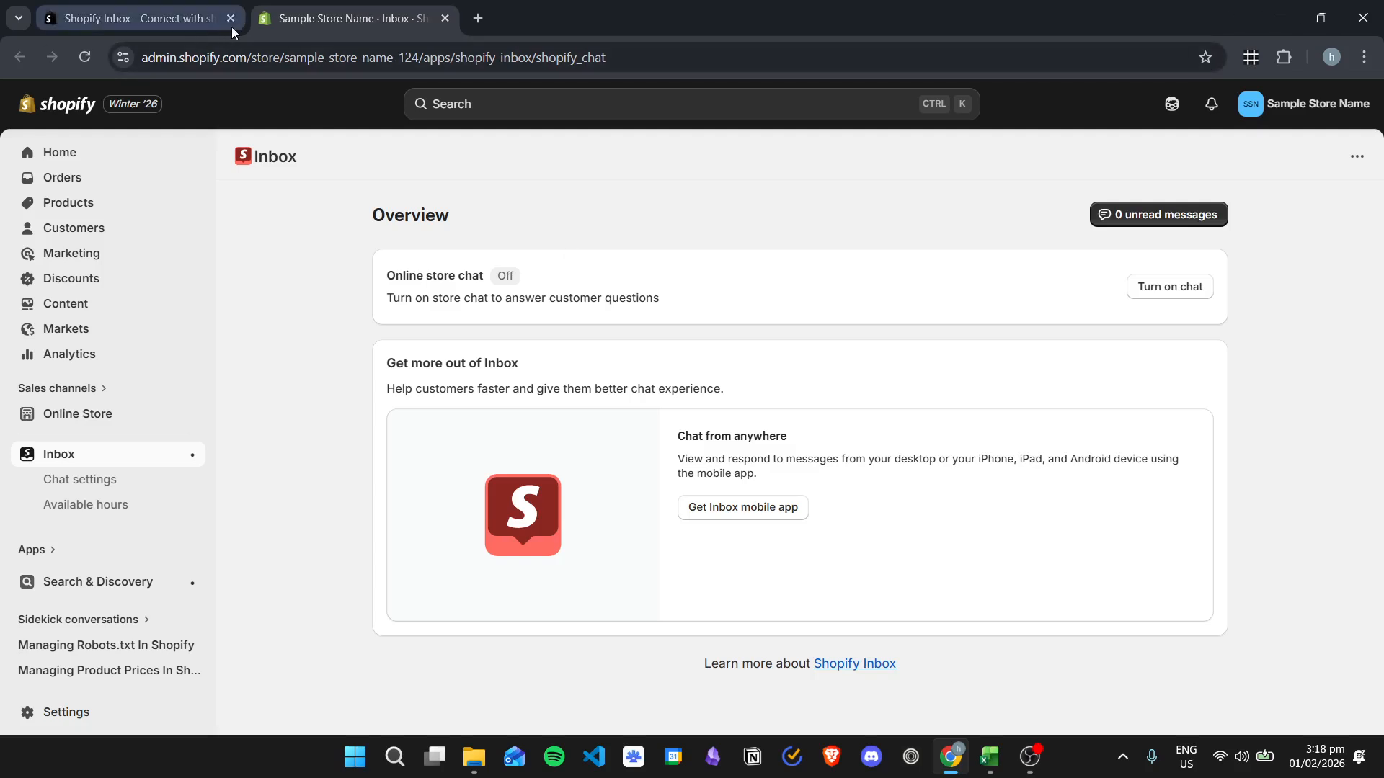
left_click(231, 18)
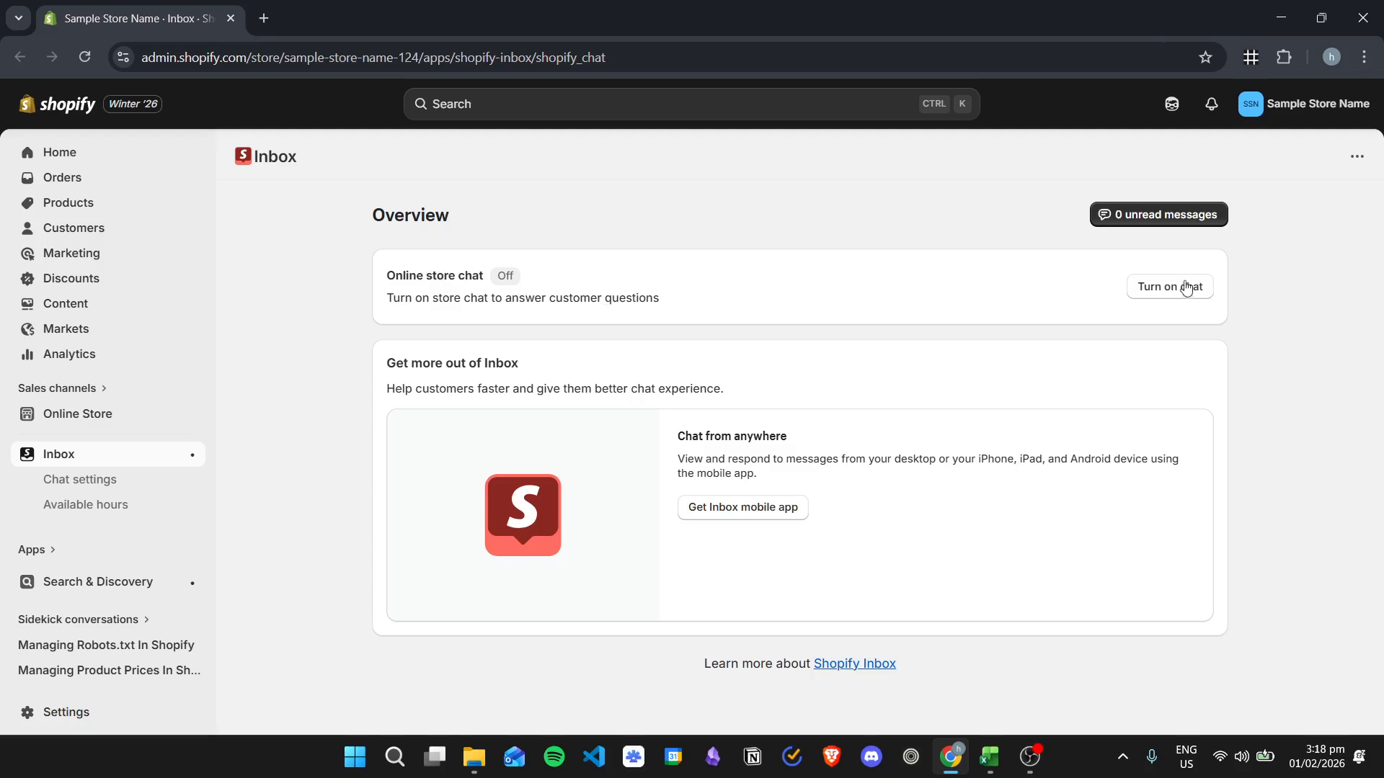
left_click(1176, 287)
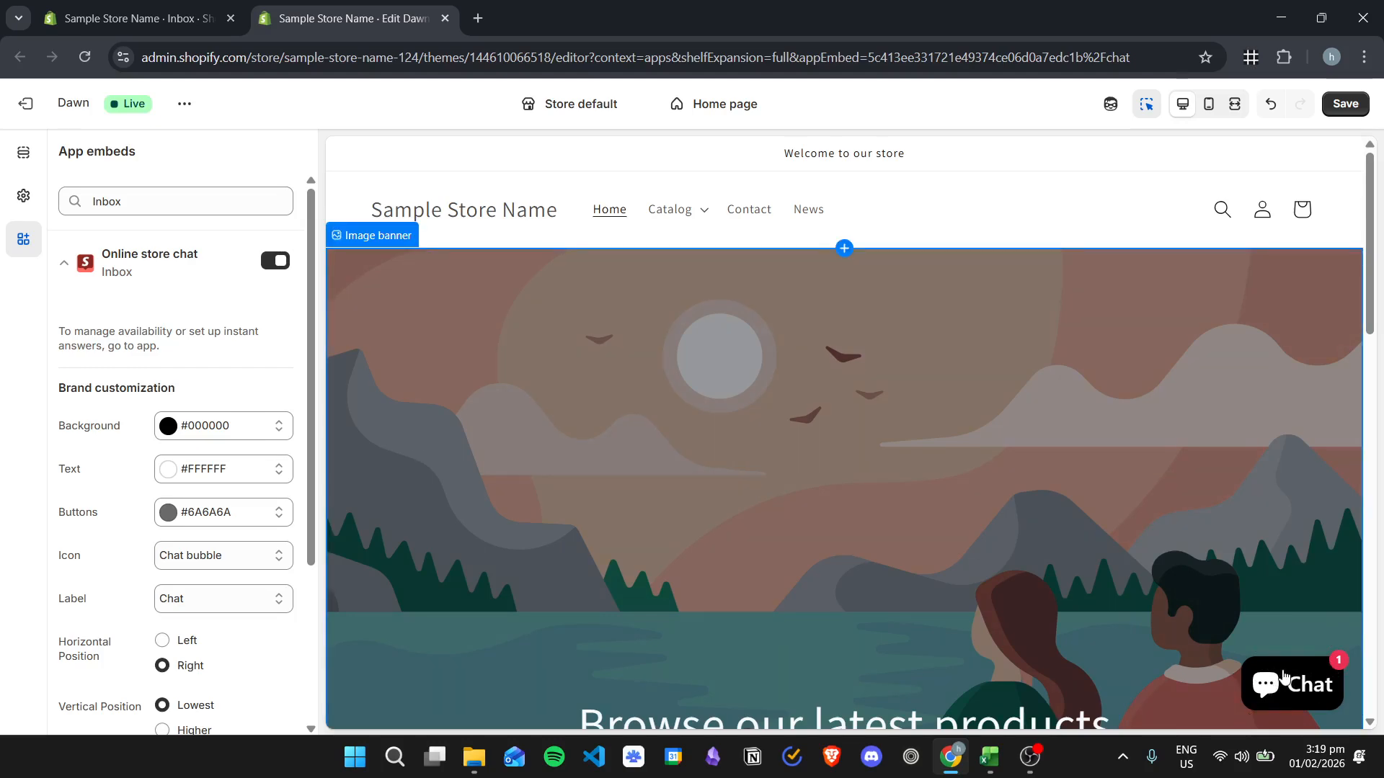
- Set the chat's background colour to green #33B499, starting from the store's blue #334FB4 and shifting its hue
scroll(257, 360, "down", 1)
scroll(234, 432, "up", 1)
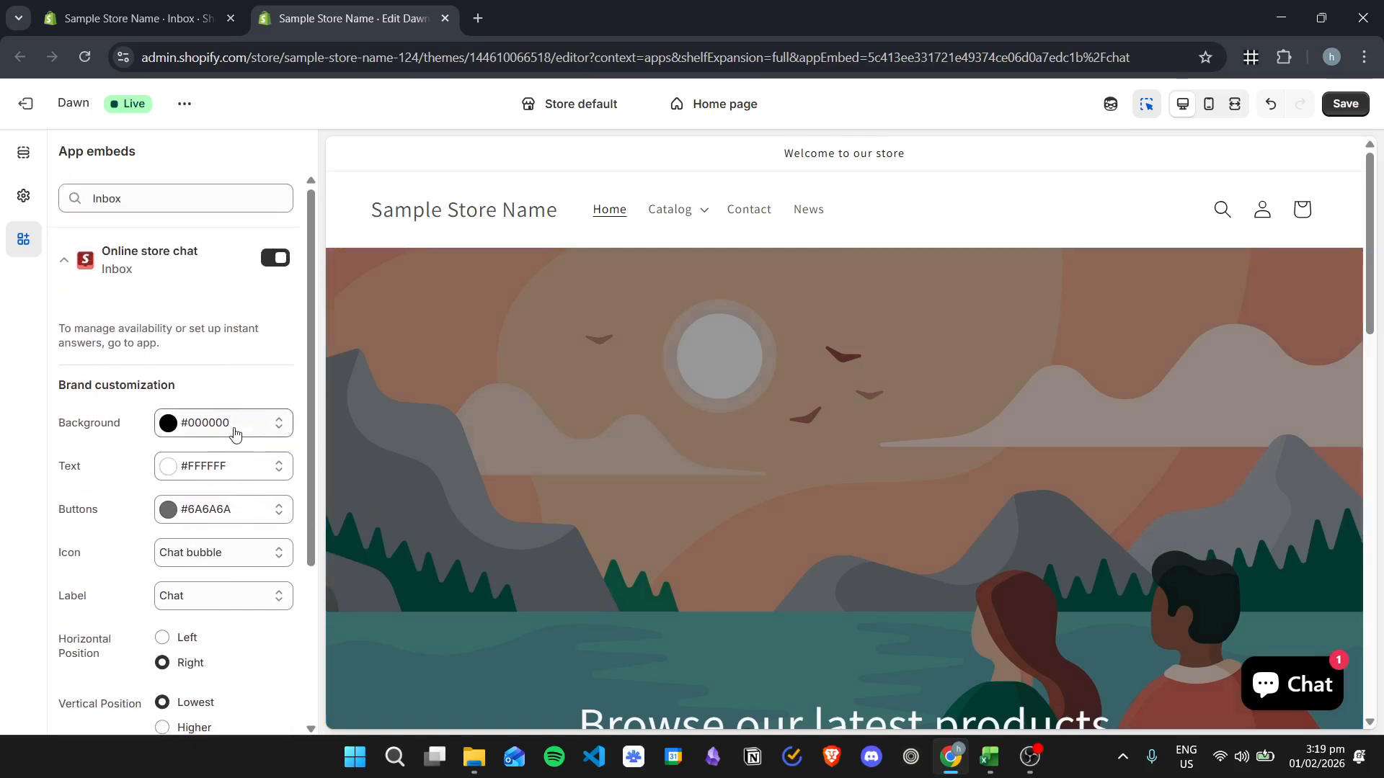
left_click(170, 426)
left_click(317, 355)
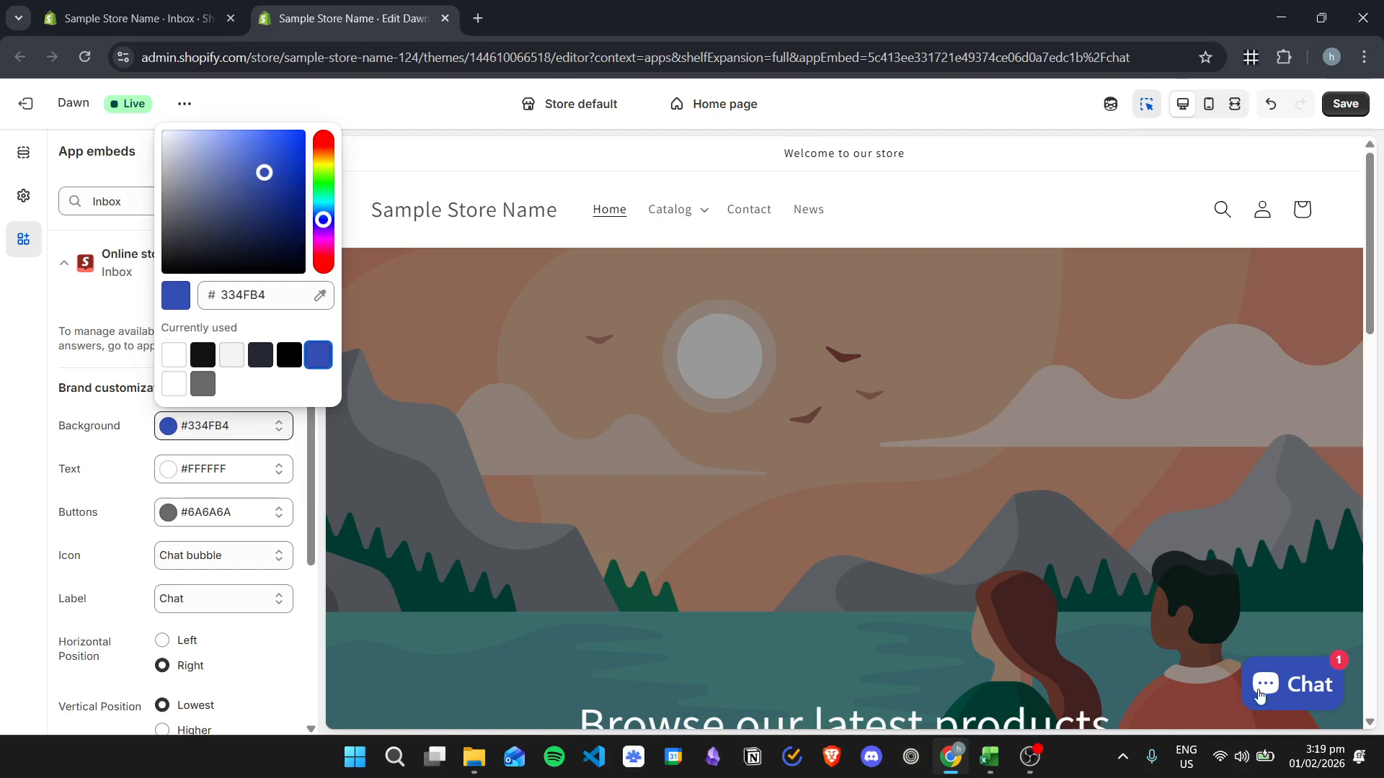
left_click_drag(323, 219, 324, 199)
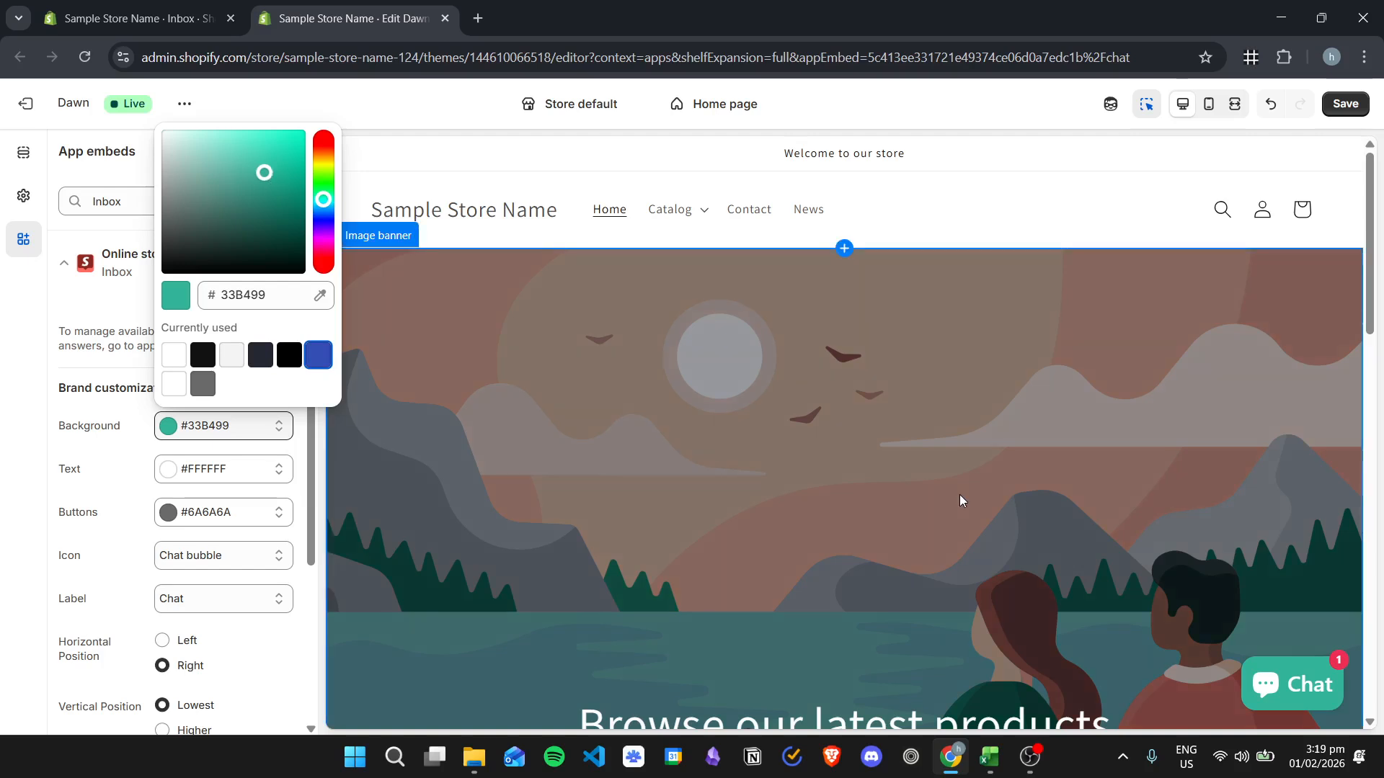
left_click(6, 434)
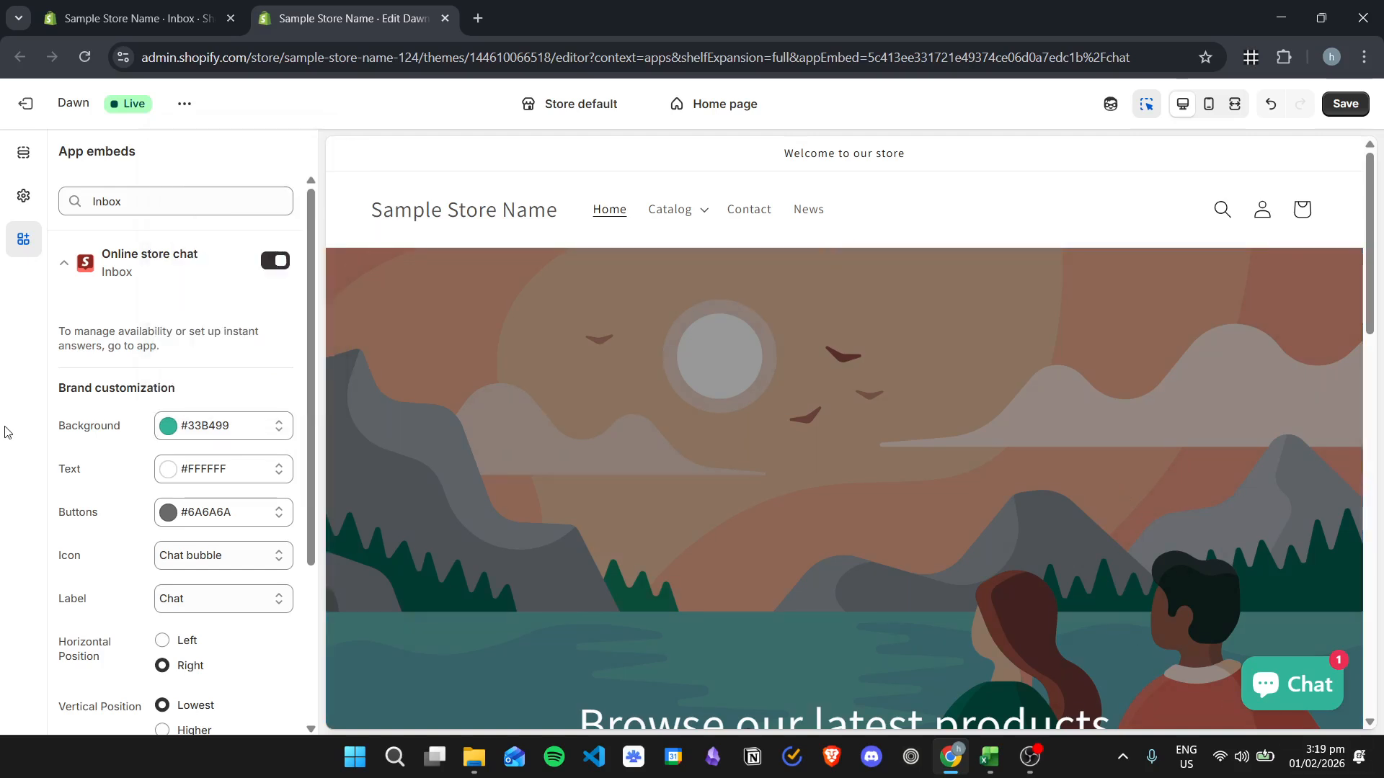
- Try black #000000 as the chat's text colour and settle on light grey #F3F3F3
scroll(94, 418, "down", 1)
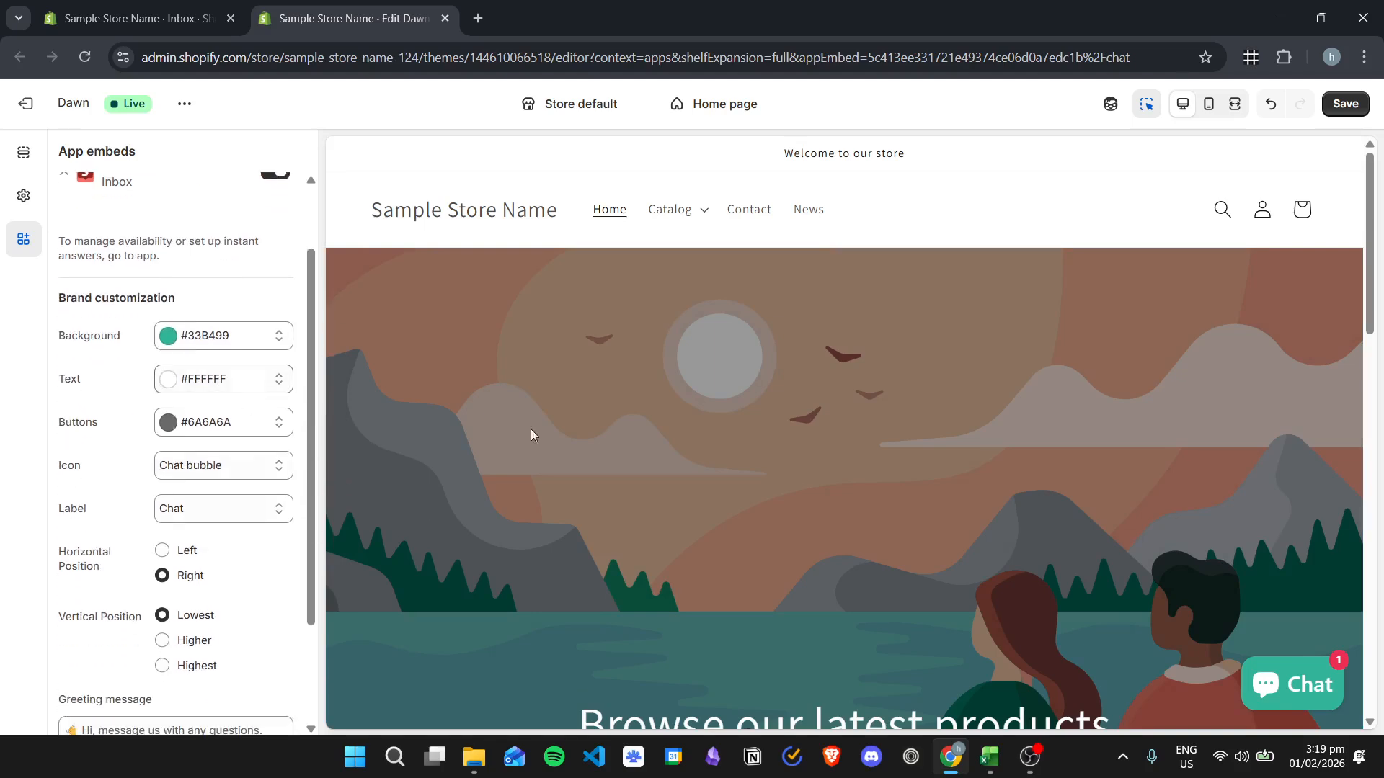
left_click(181, 376)
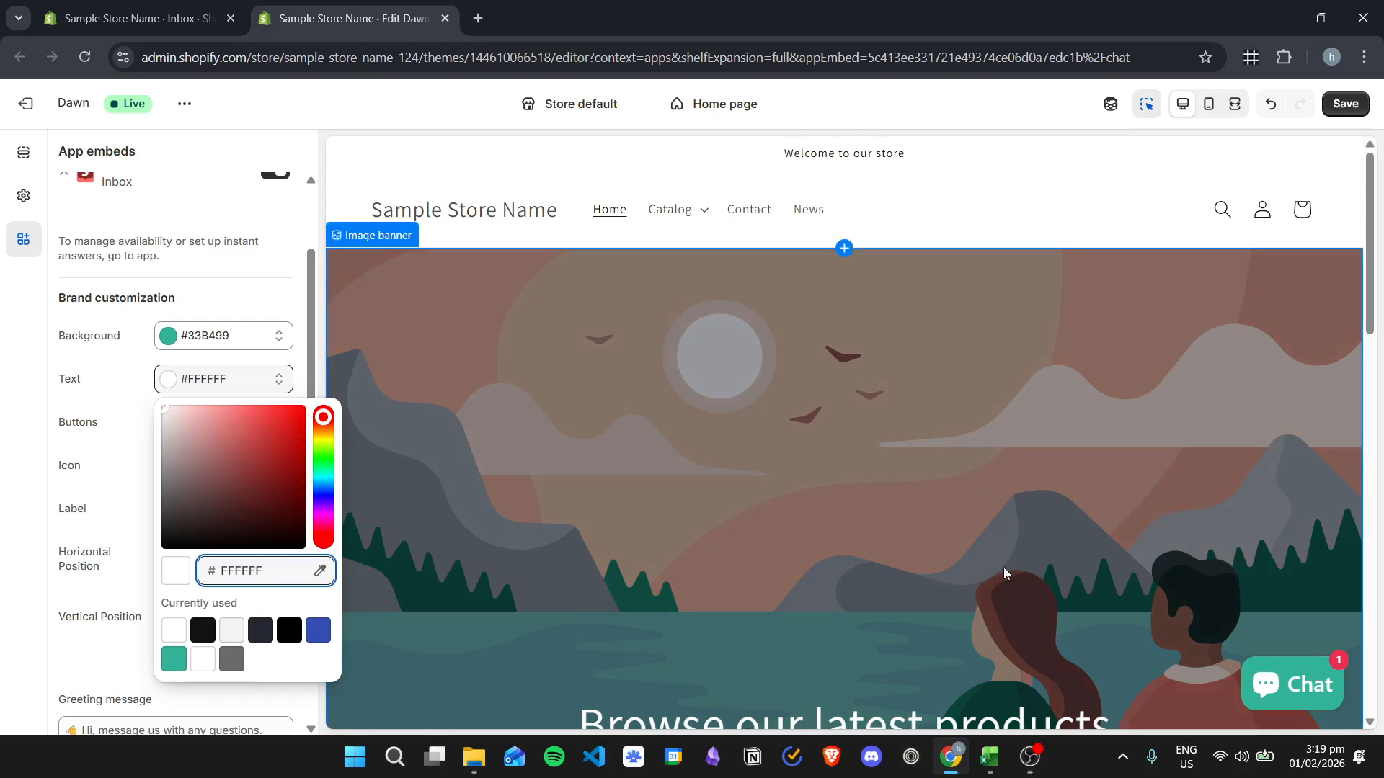
left_click(294, 631)
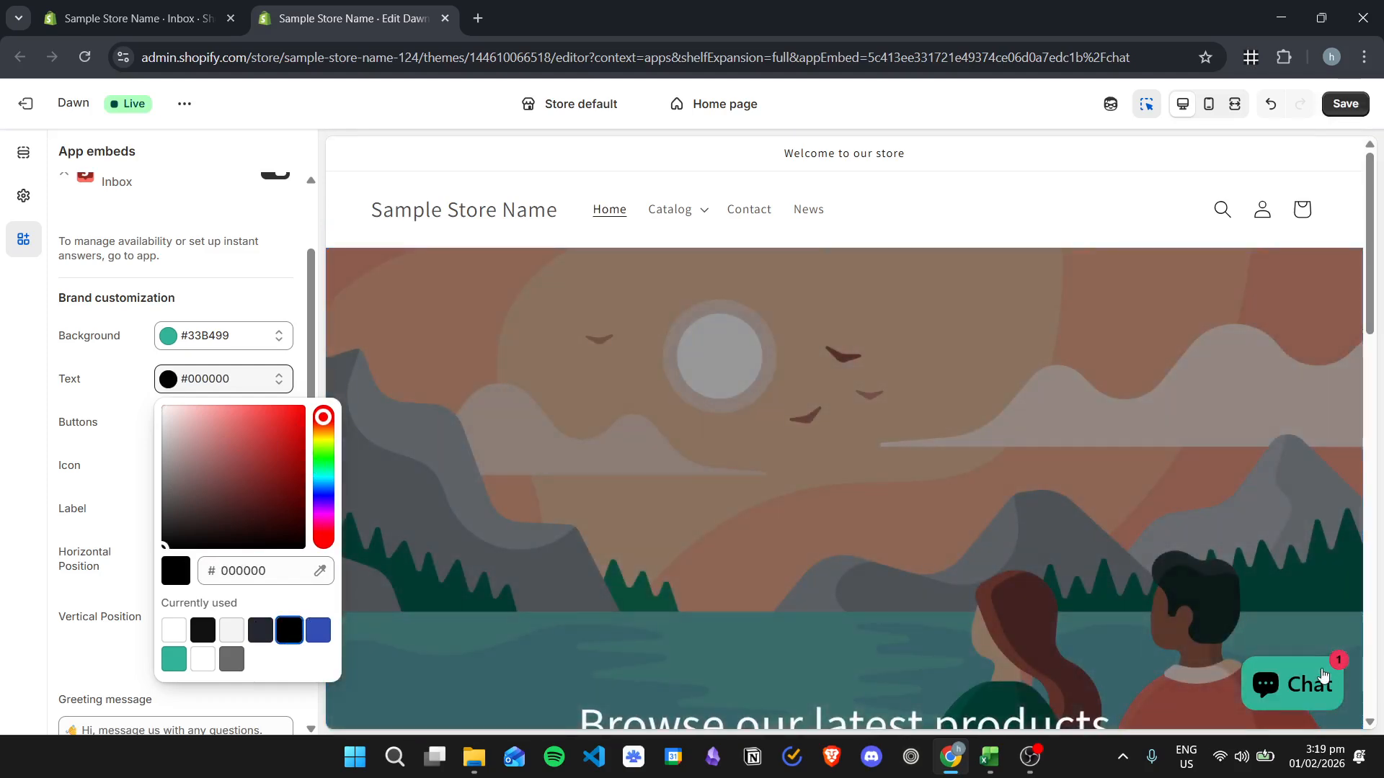
left_click(231, 630)
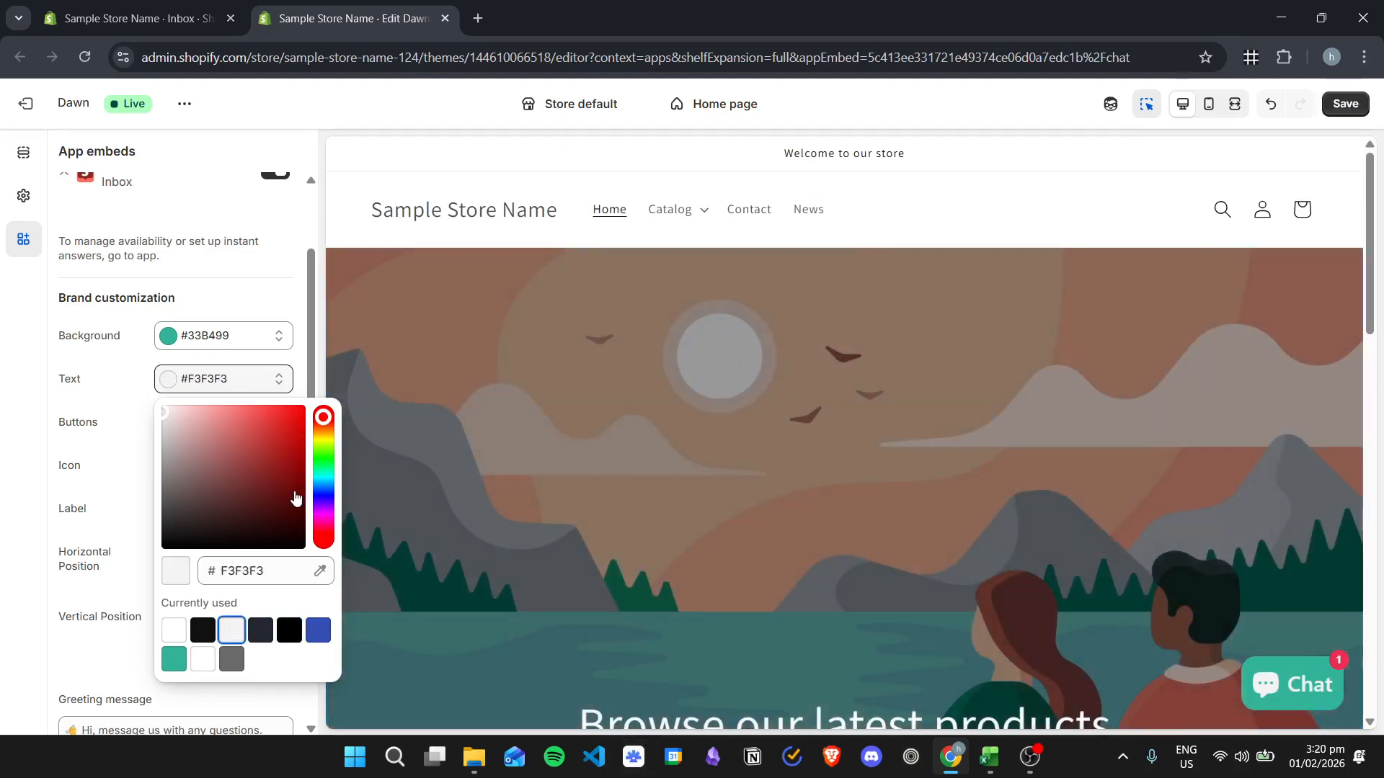
left_click(2, 454)
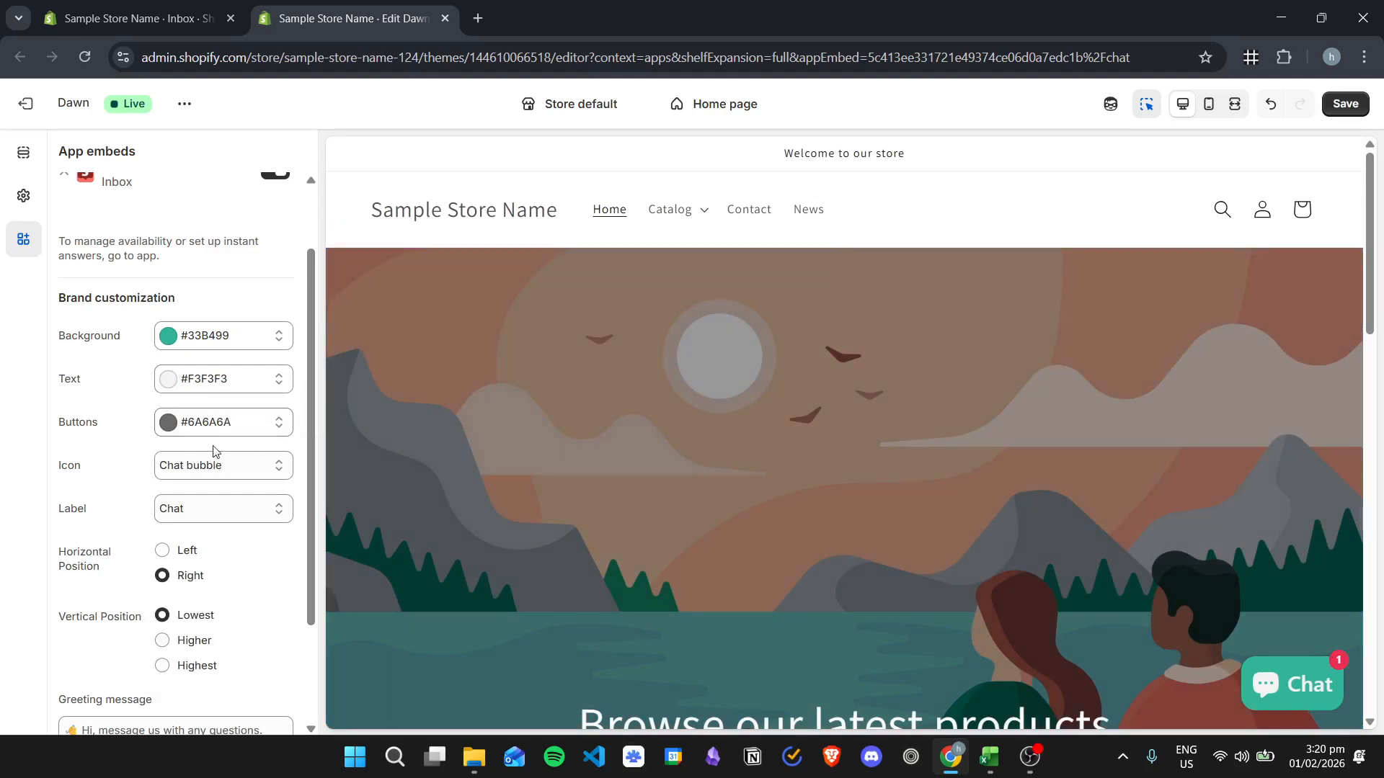
- Set the chat's button colour to #334FB4 with the chat window open in the preview, and return to the chat embed's settings
left_click(1280, 674)
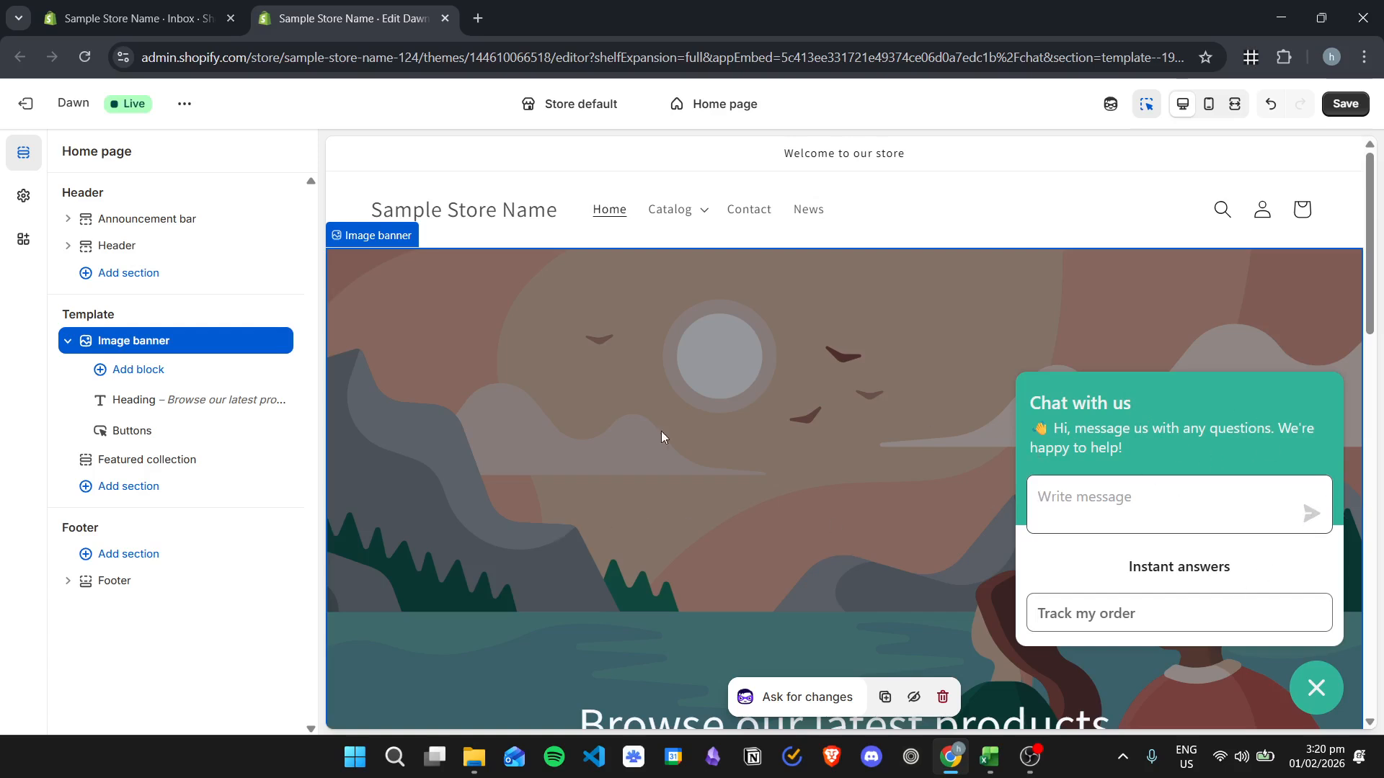
left_click(23, 238)
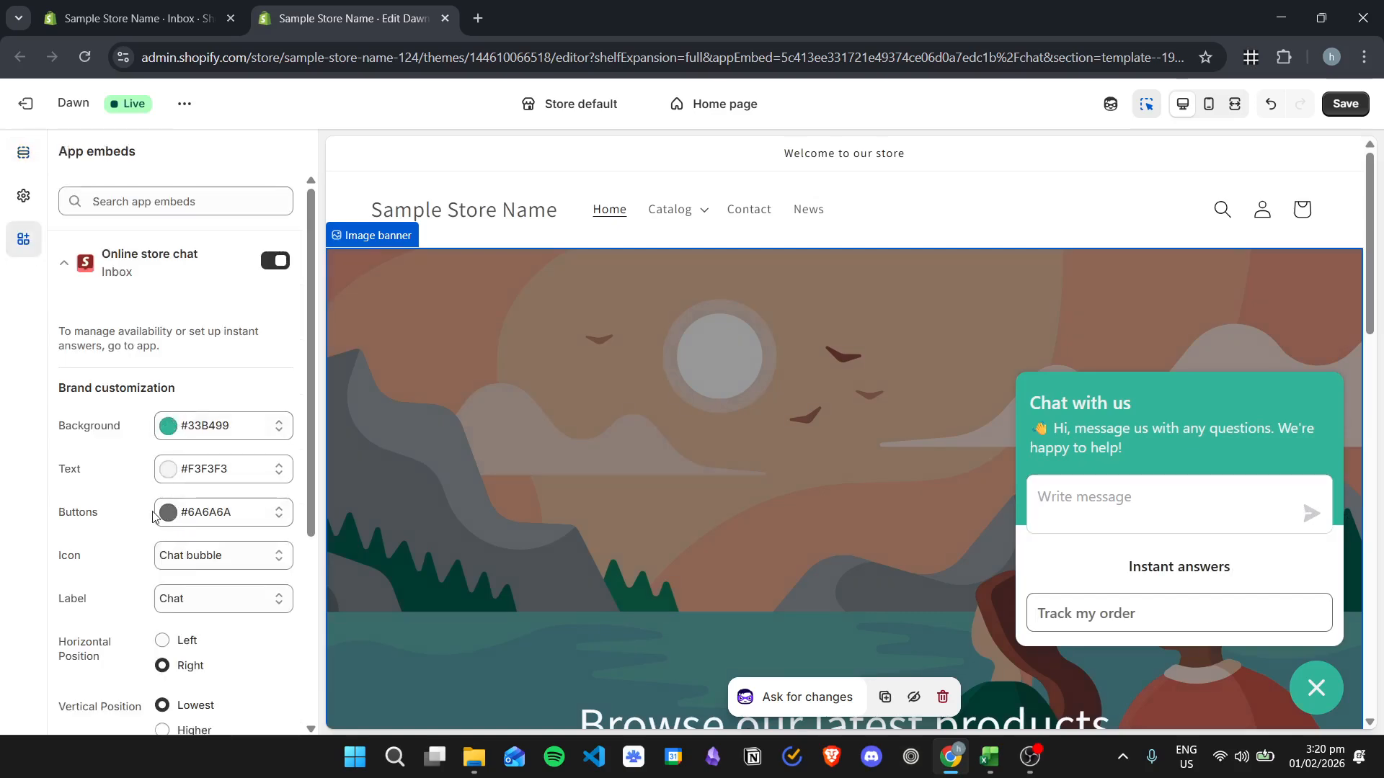
left_click(168, 513)
left_click(264, 392)
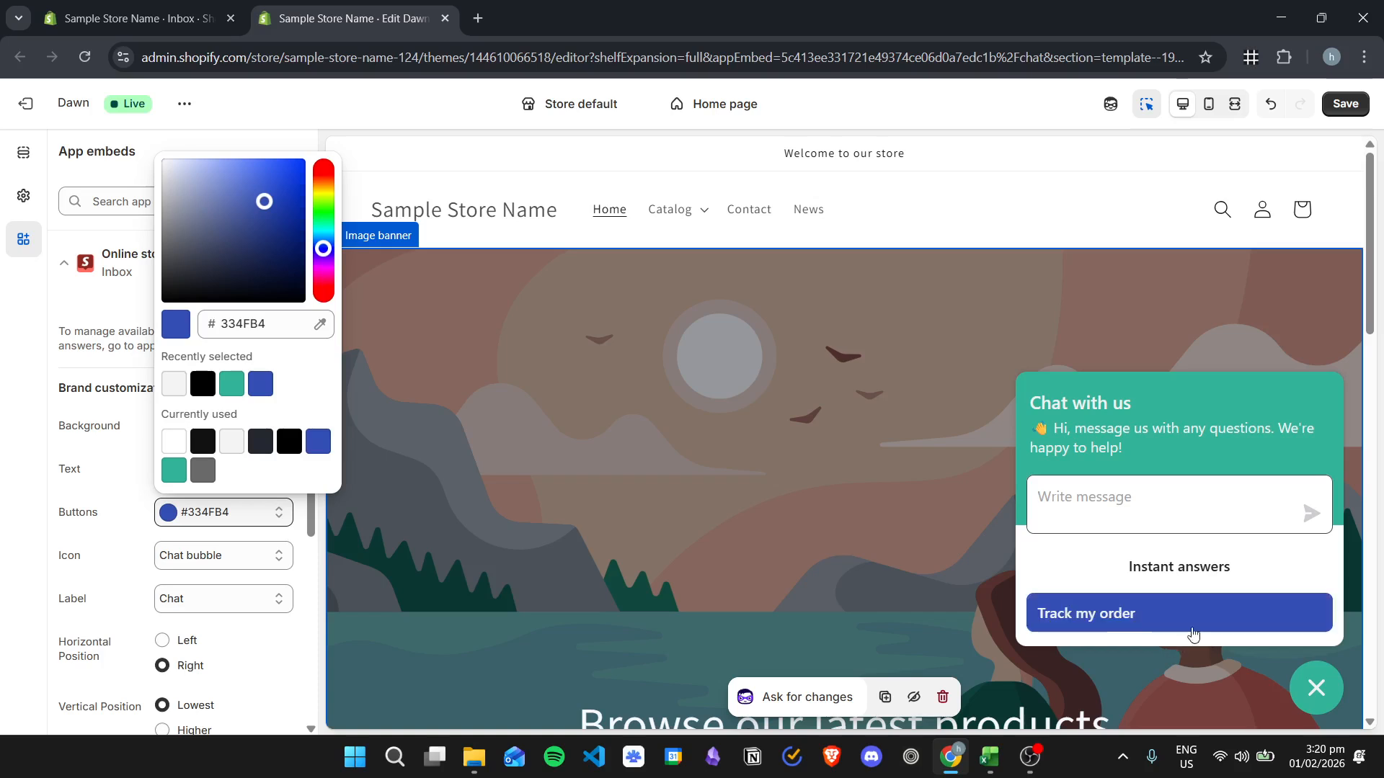
left_click(2, 545)
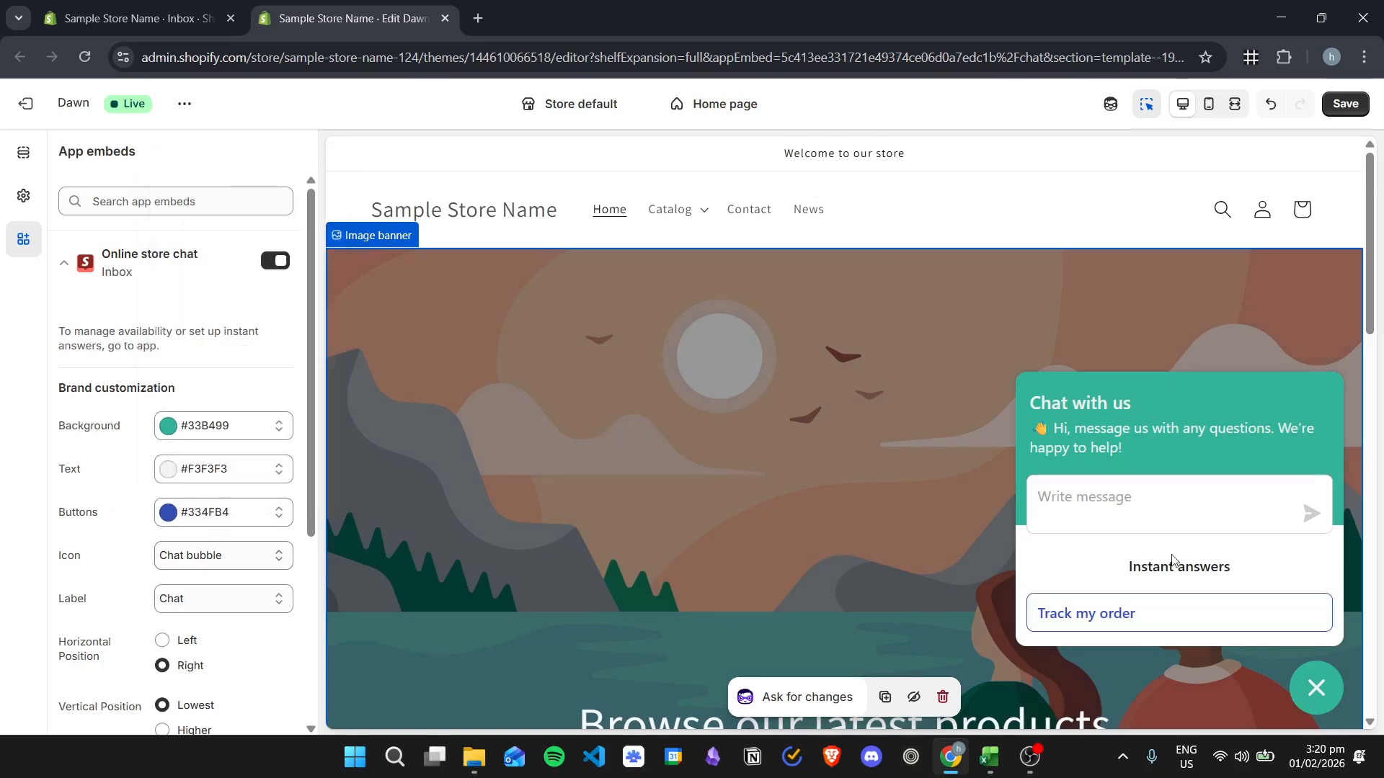
left_click(1316, 687)
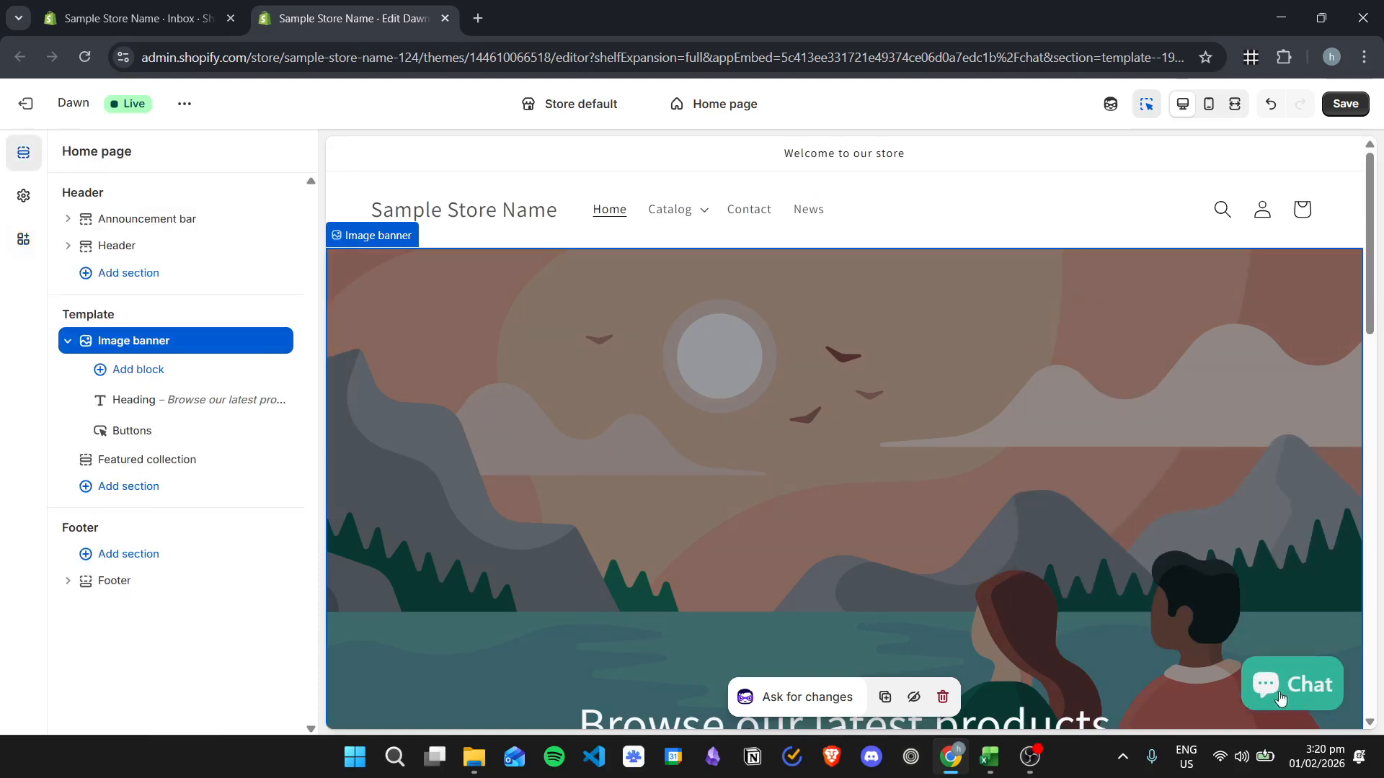
left_click(23, 240)
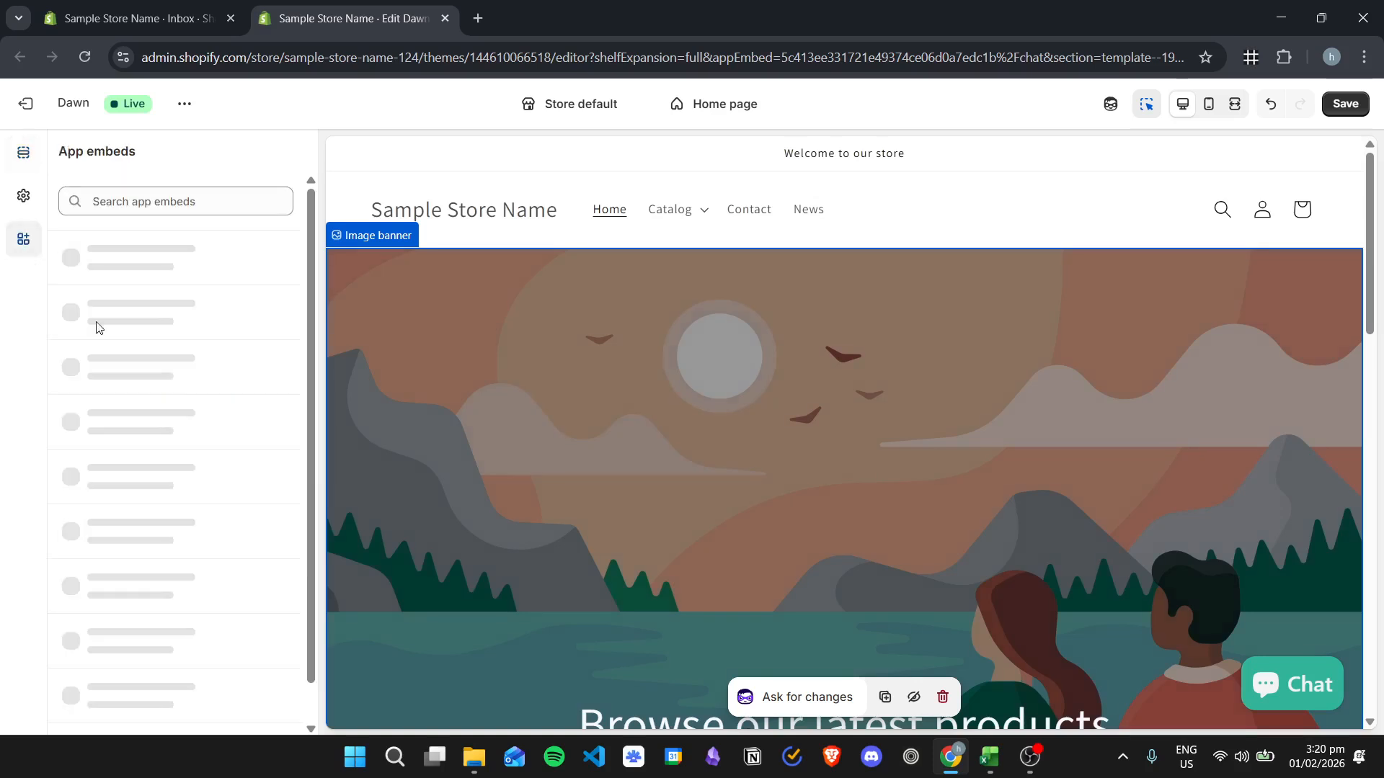
scroll(115, 411, "down", 2)
- Try the Email, Question mark and Smiley face icons on the chat button and set it back to Chat bubble
left_click(253, 375)
left_click(180, 420)
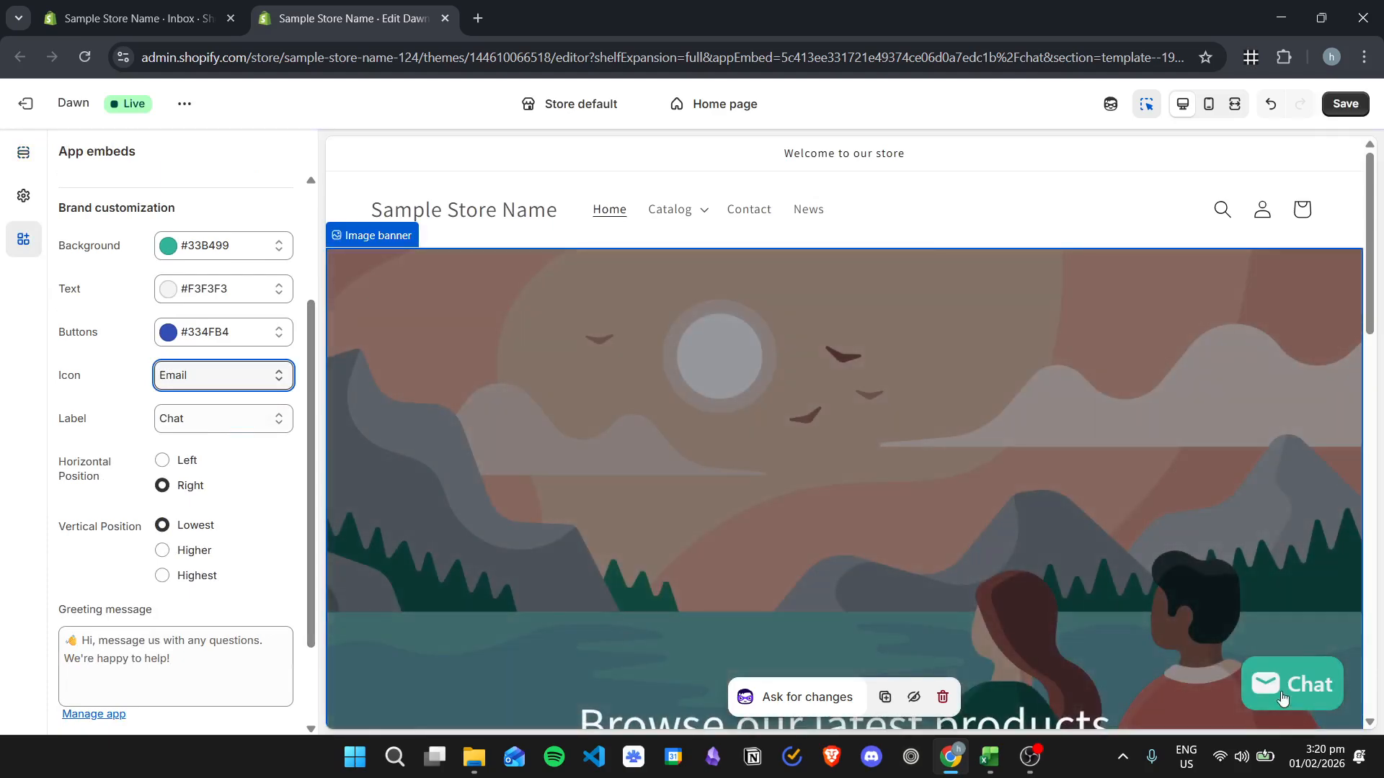
left_click(239, 382)
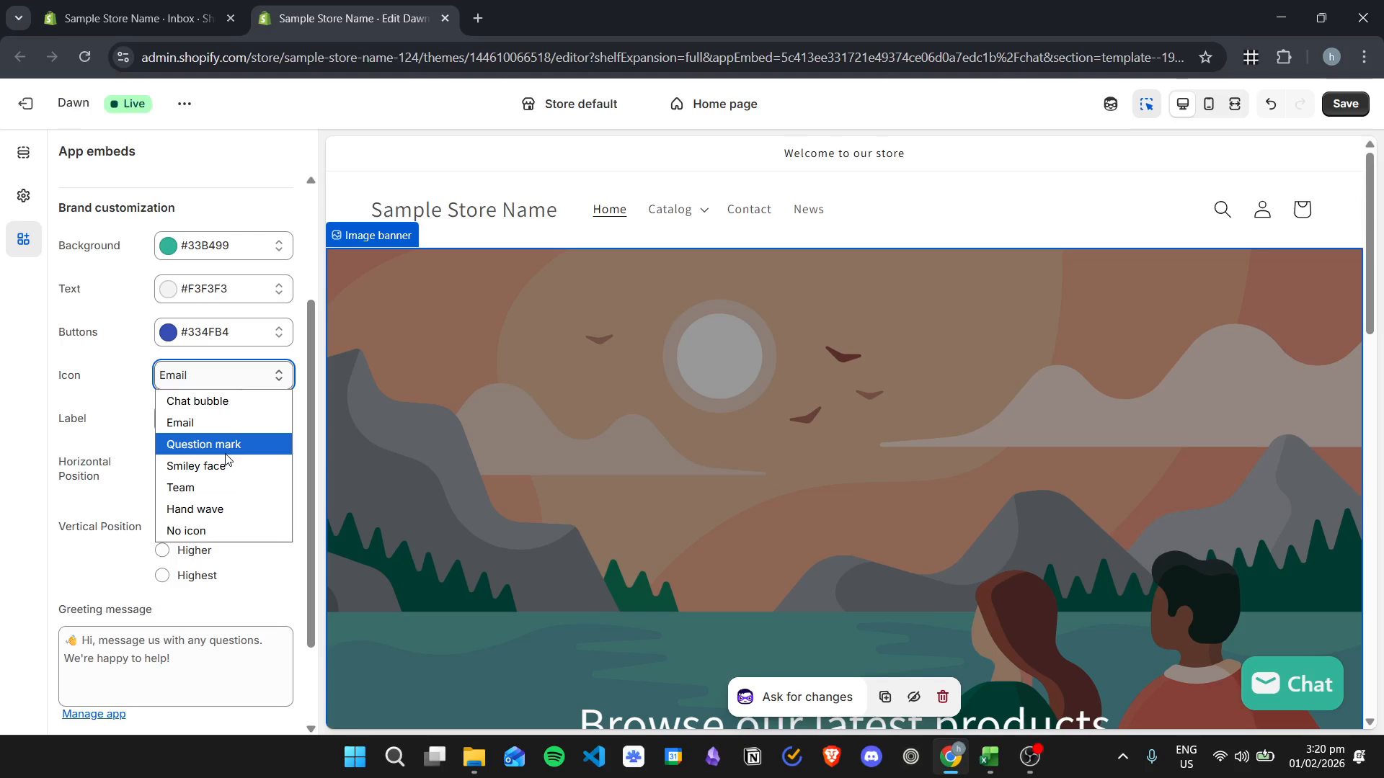
left_click(204, 444)
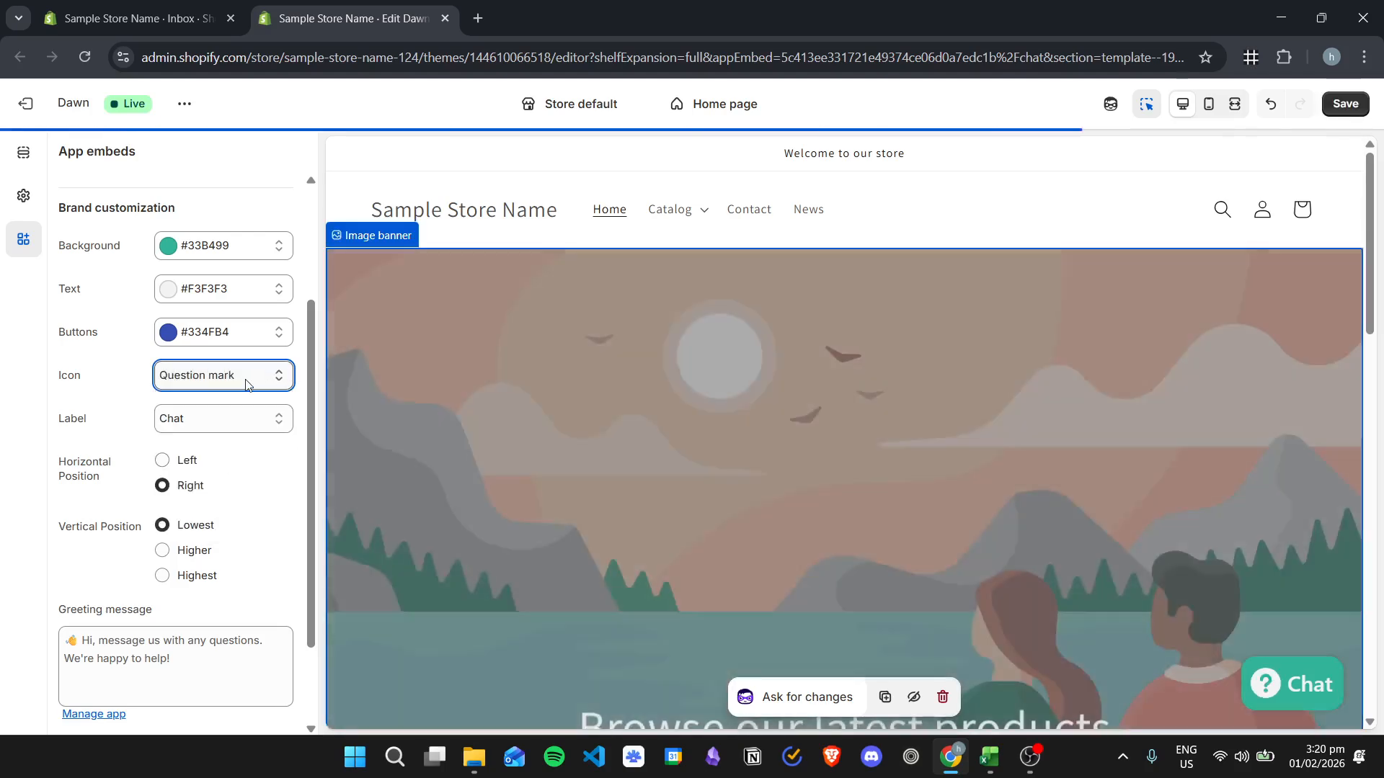
left_click(245, 384)
left_click(239, 466)
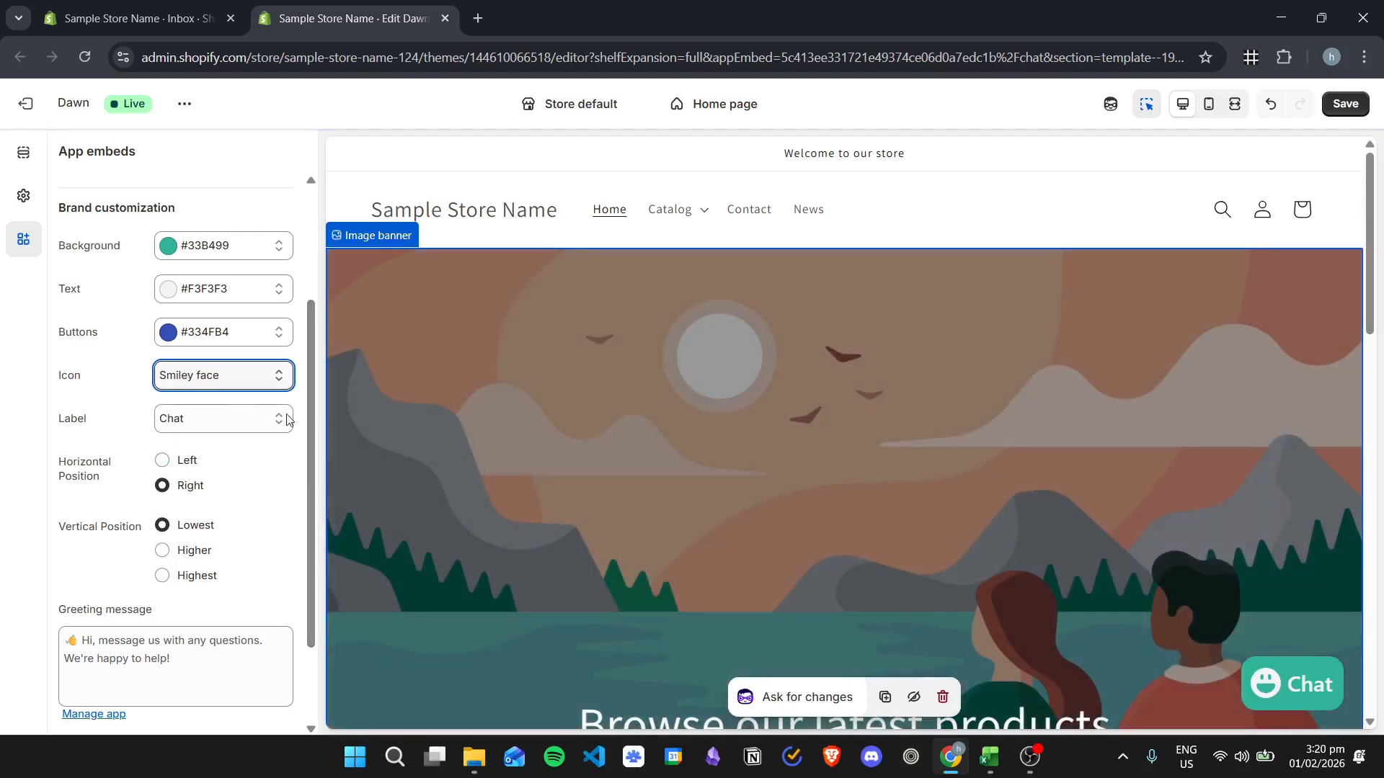
left_click(238, 376)
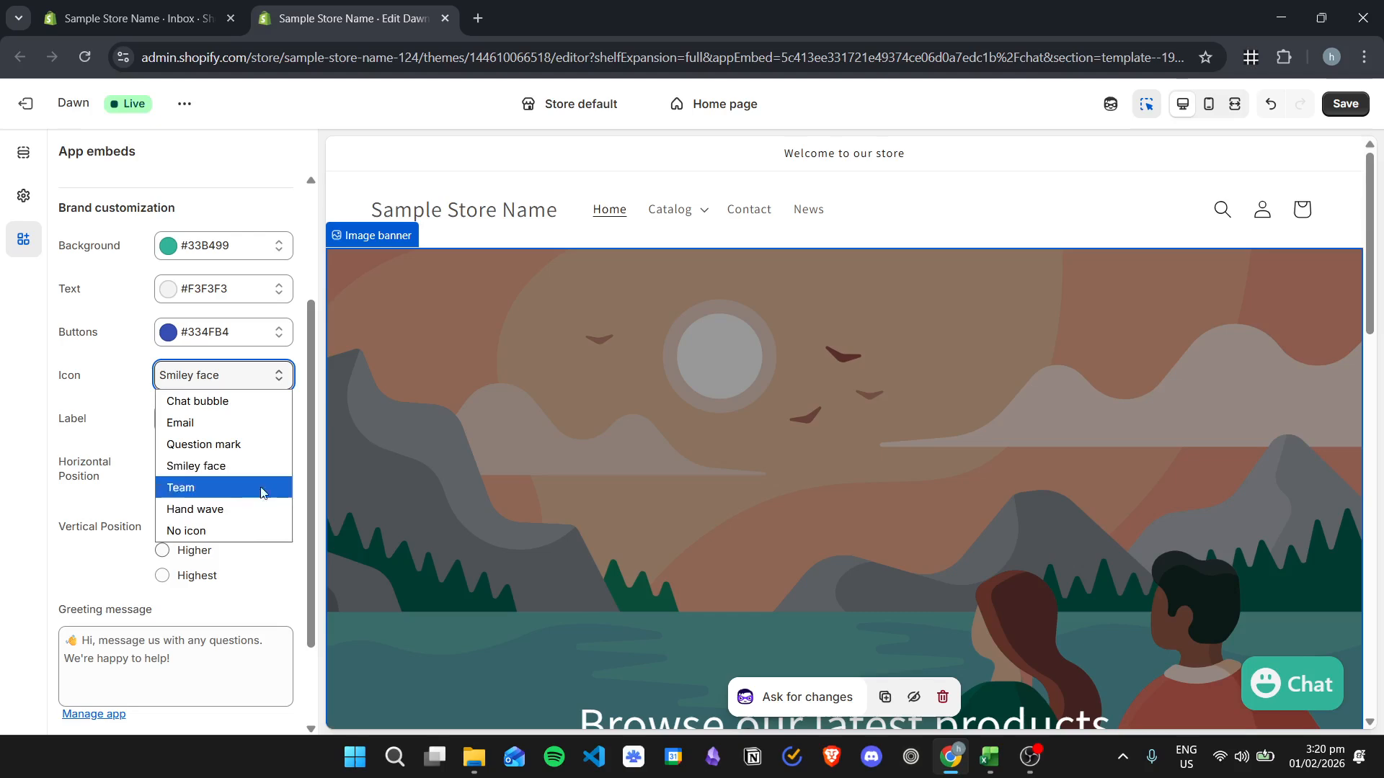
left_click(216, 401)
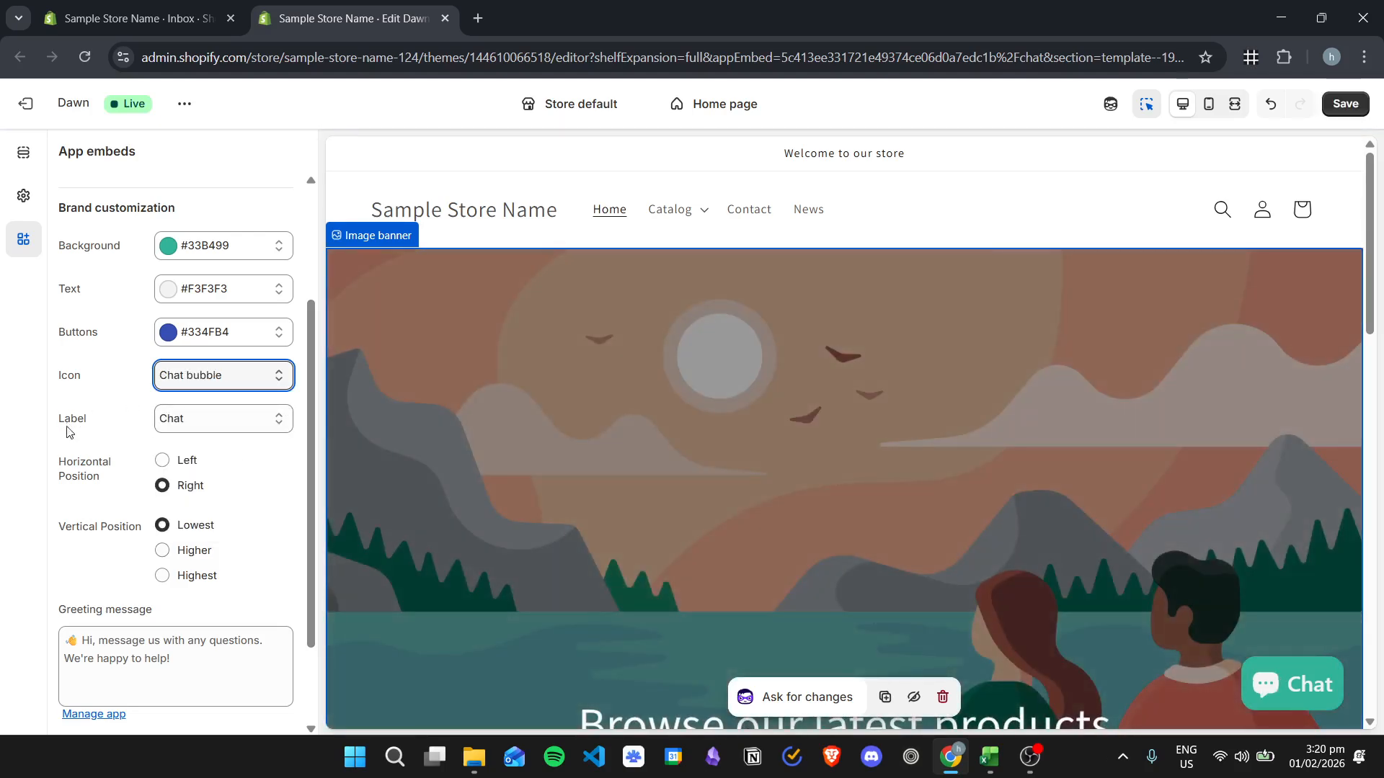
- Try Assistance as the chat button's label and change it to Help
left_click(268, 427)
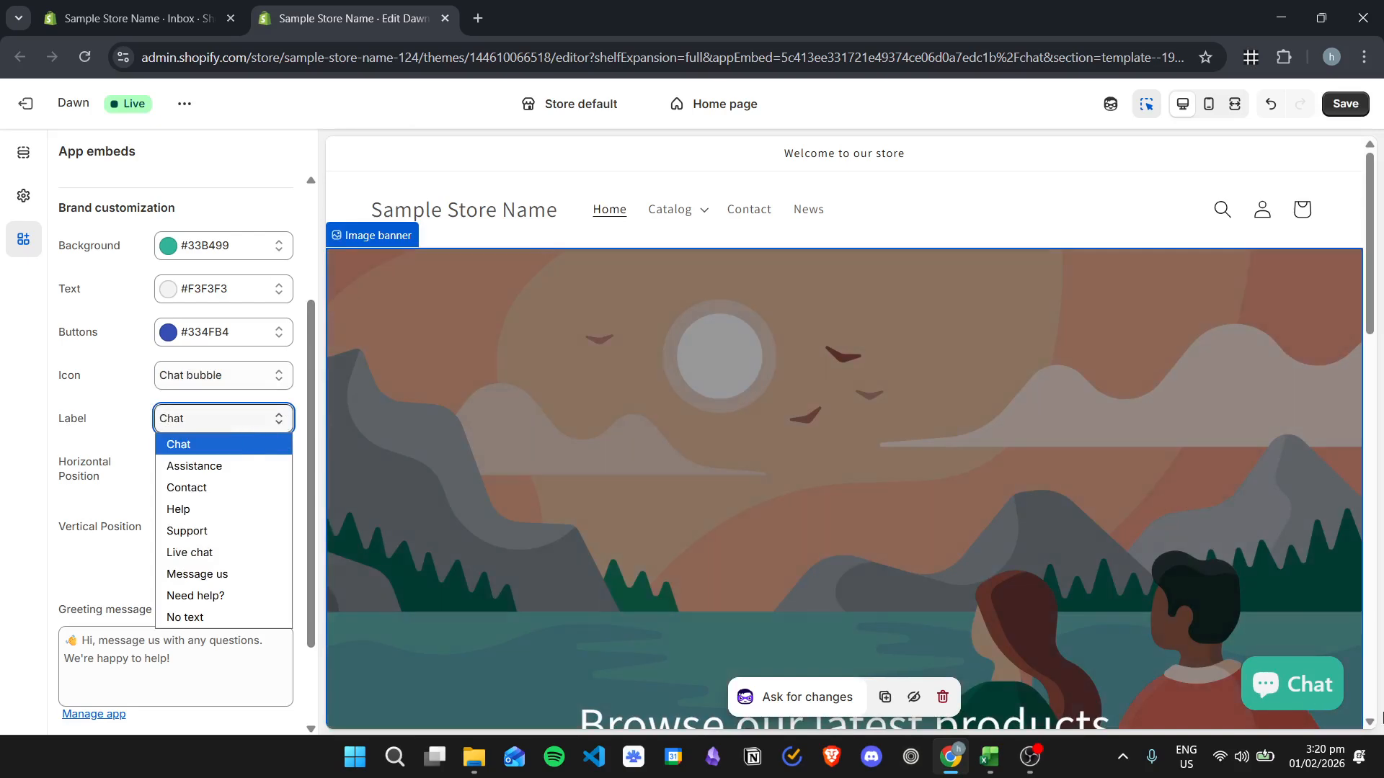
left_click(216, 466)
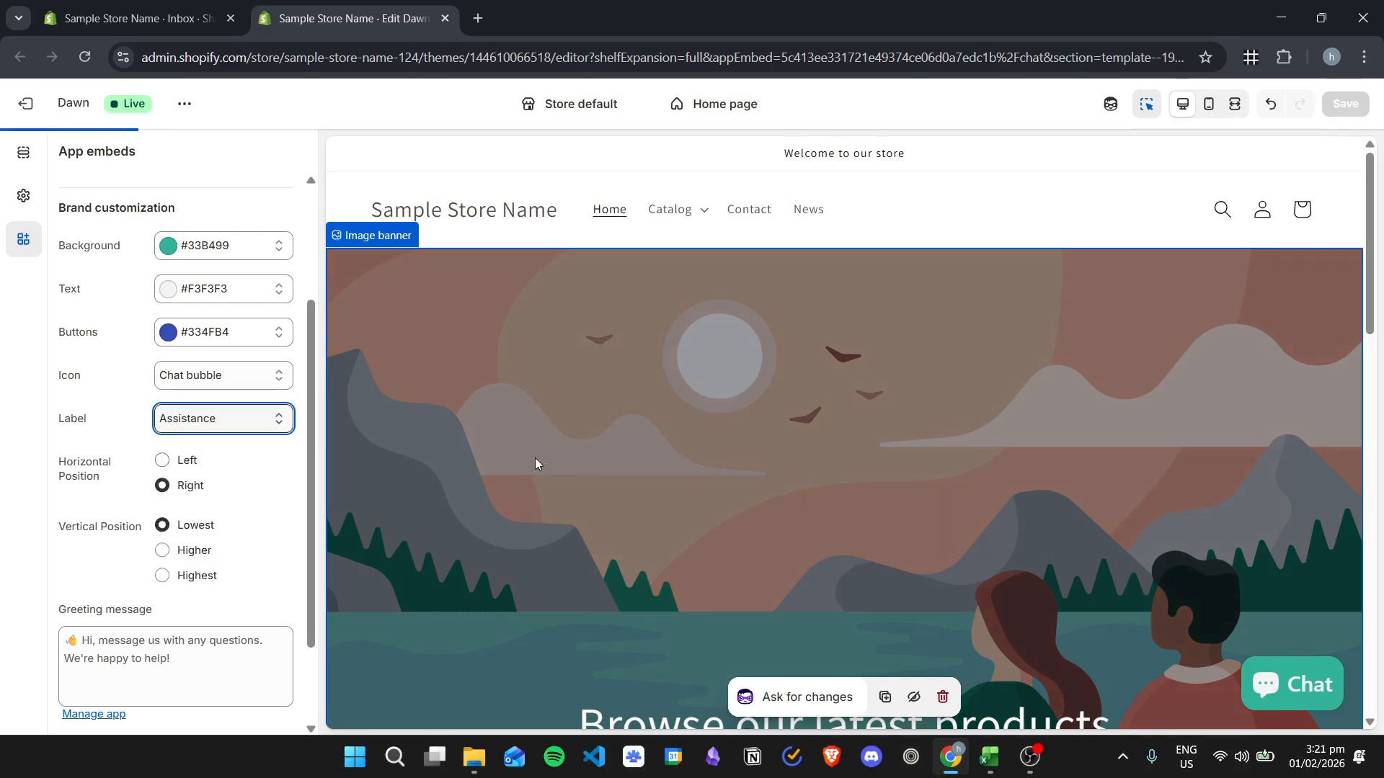
left_click(236, 425)
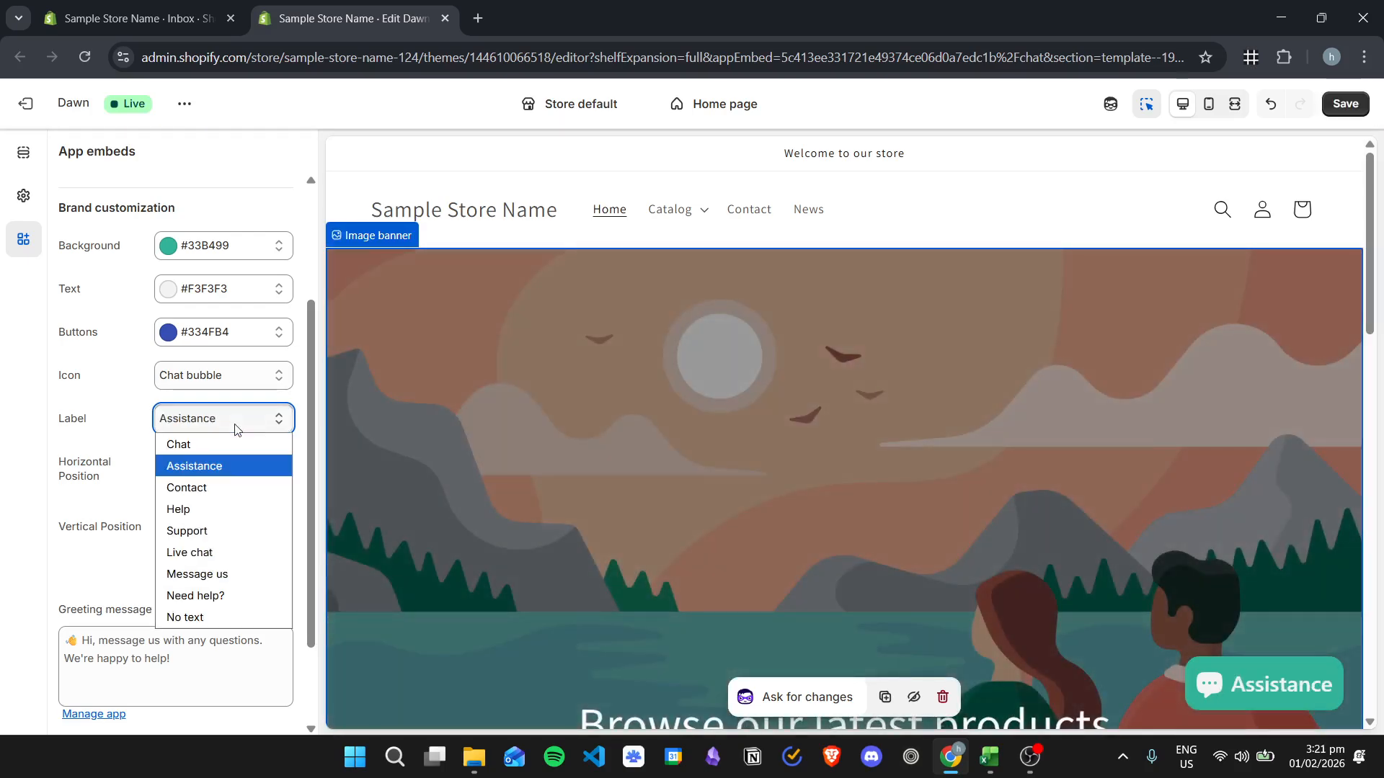
left_click(242, 509)
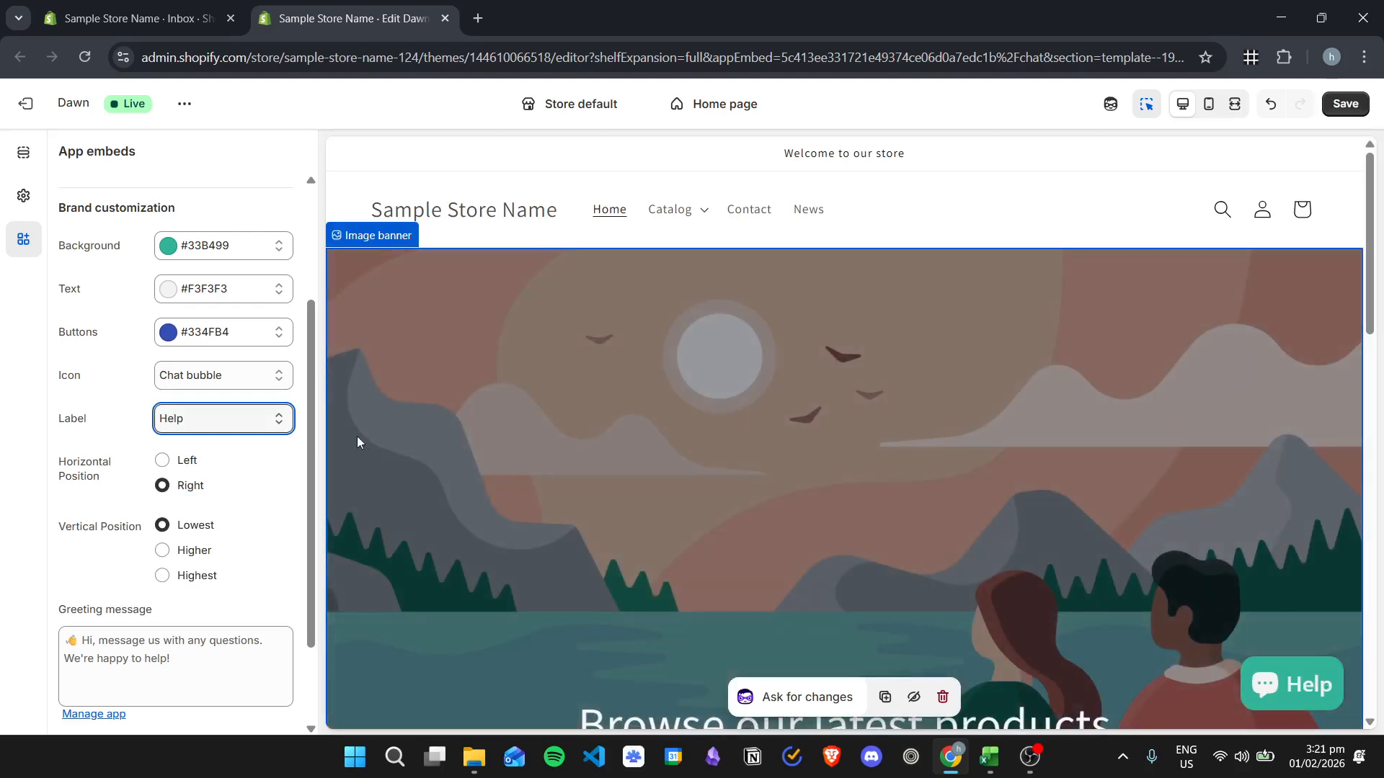
- Set the chat button's label to Live chat, try the Left horizontal position and set it back to Right
left_click(238, 424)
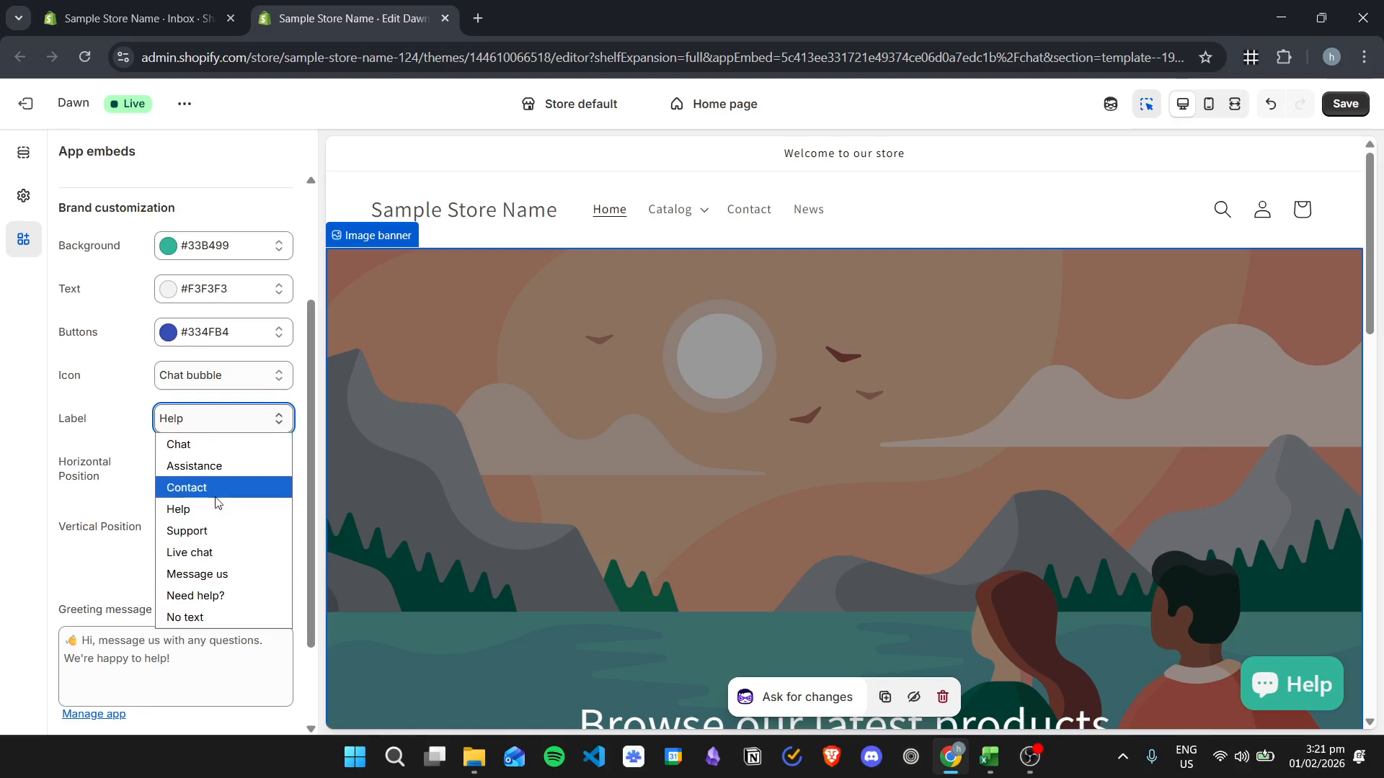
left_click(209, 552)
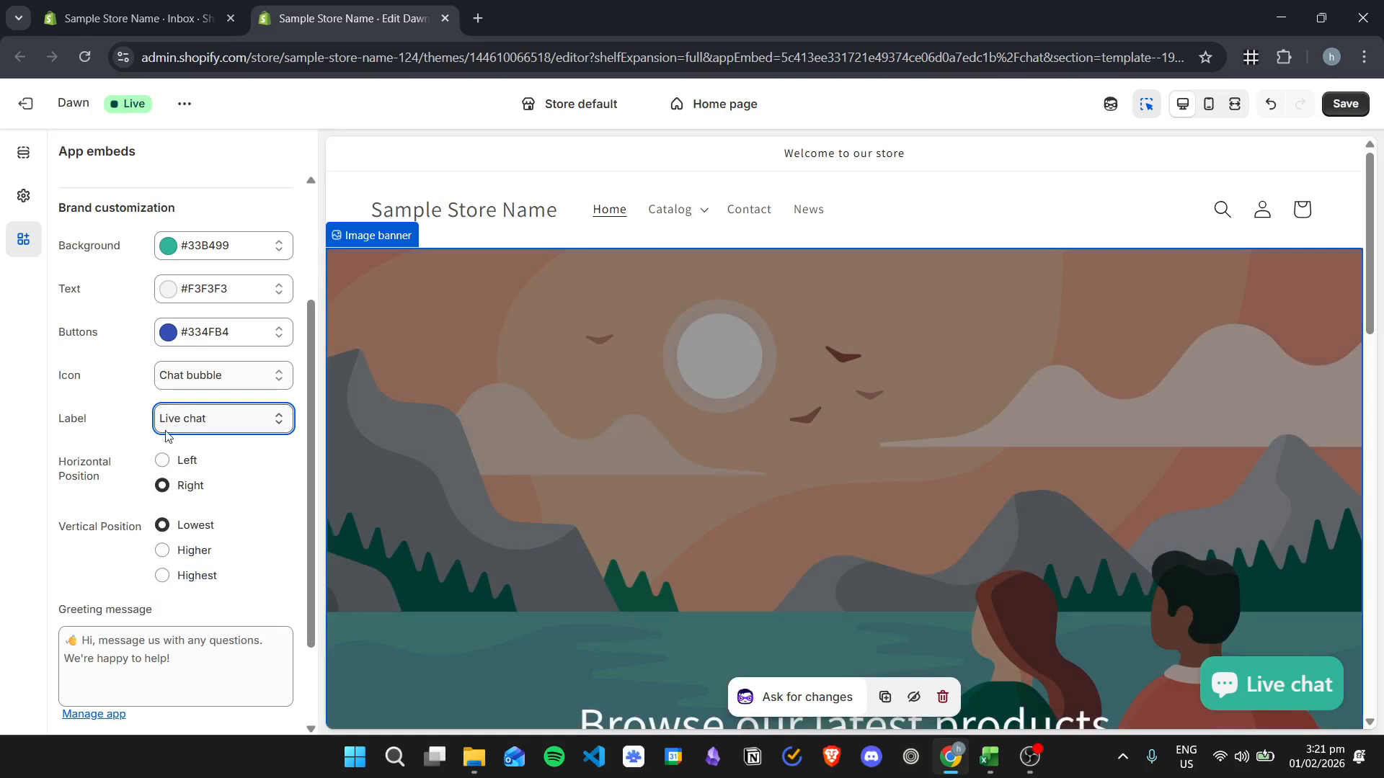
scroll(130, 465, "down", 1)
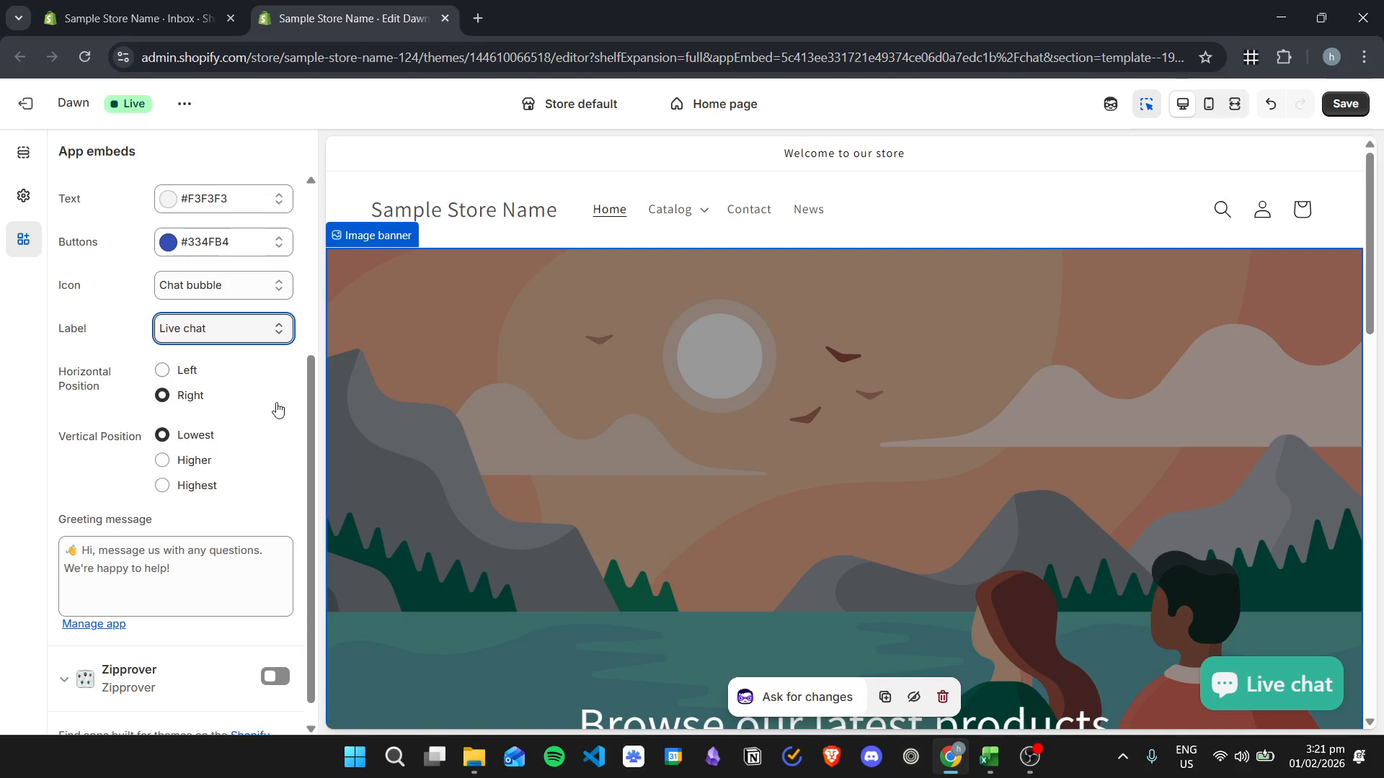
left_click(163, 370)
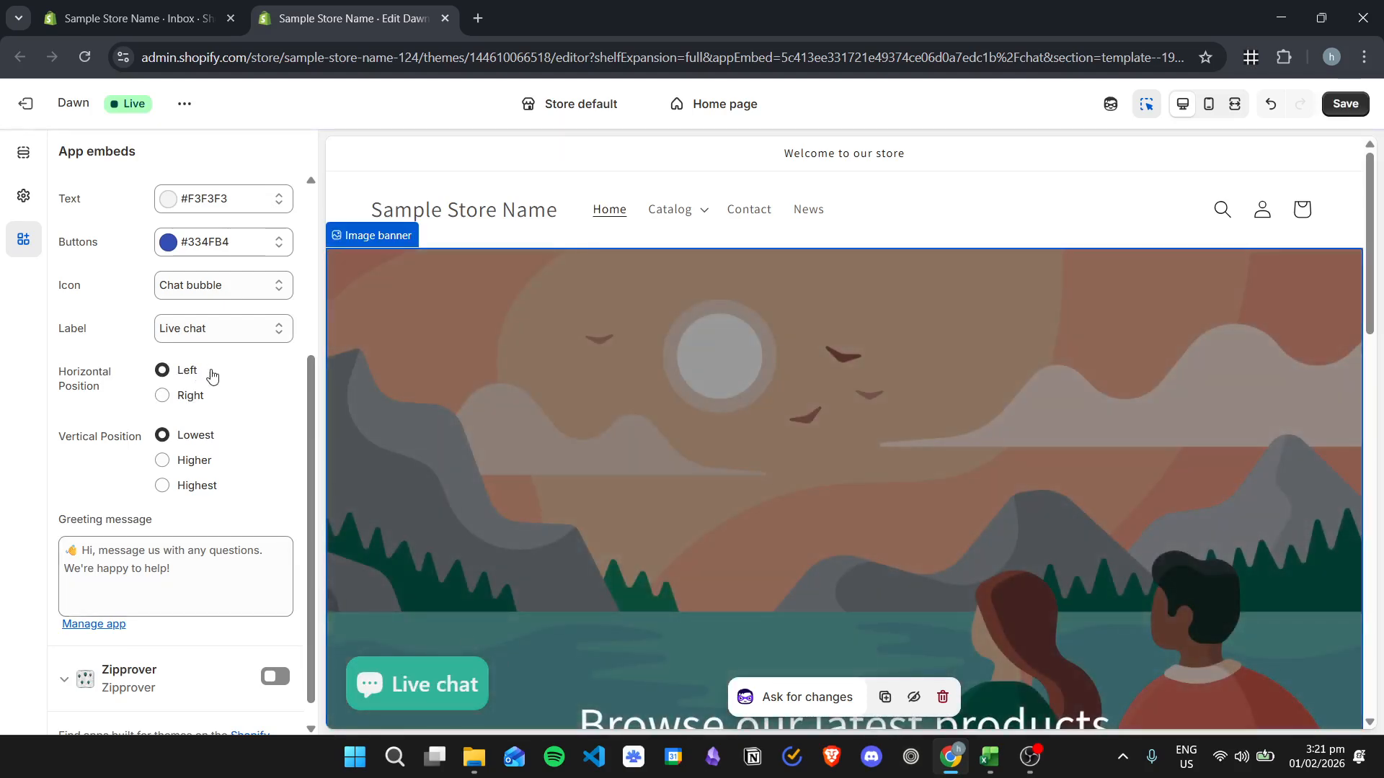
left_click(185, 398)
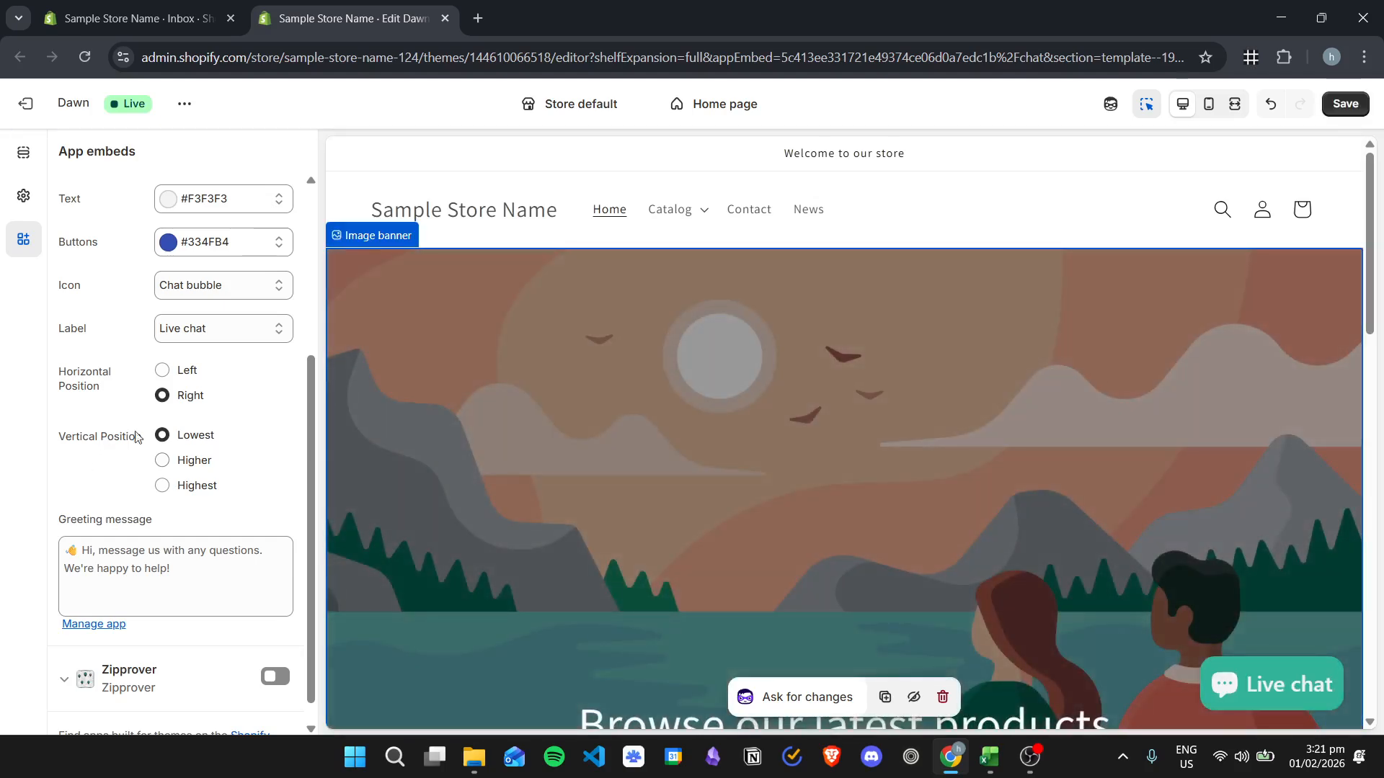
- Try the Higher and Highest vertical positions for the chat button and set it back to Lowest
left_click(193, 461)
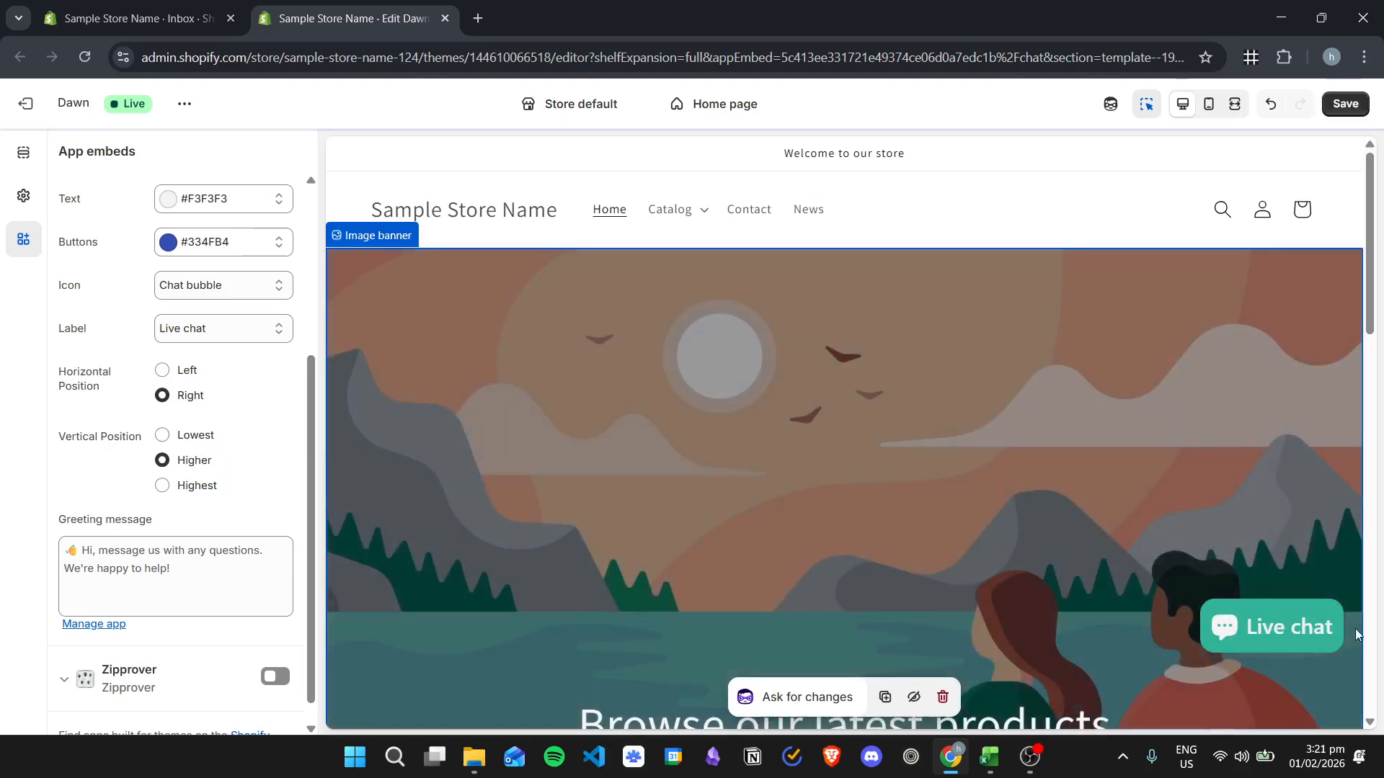
left_click(182, 490)
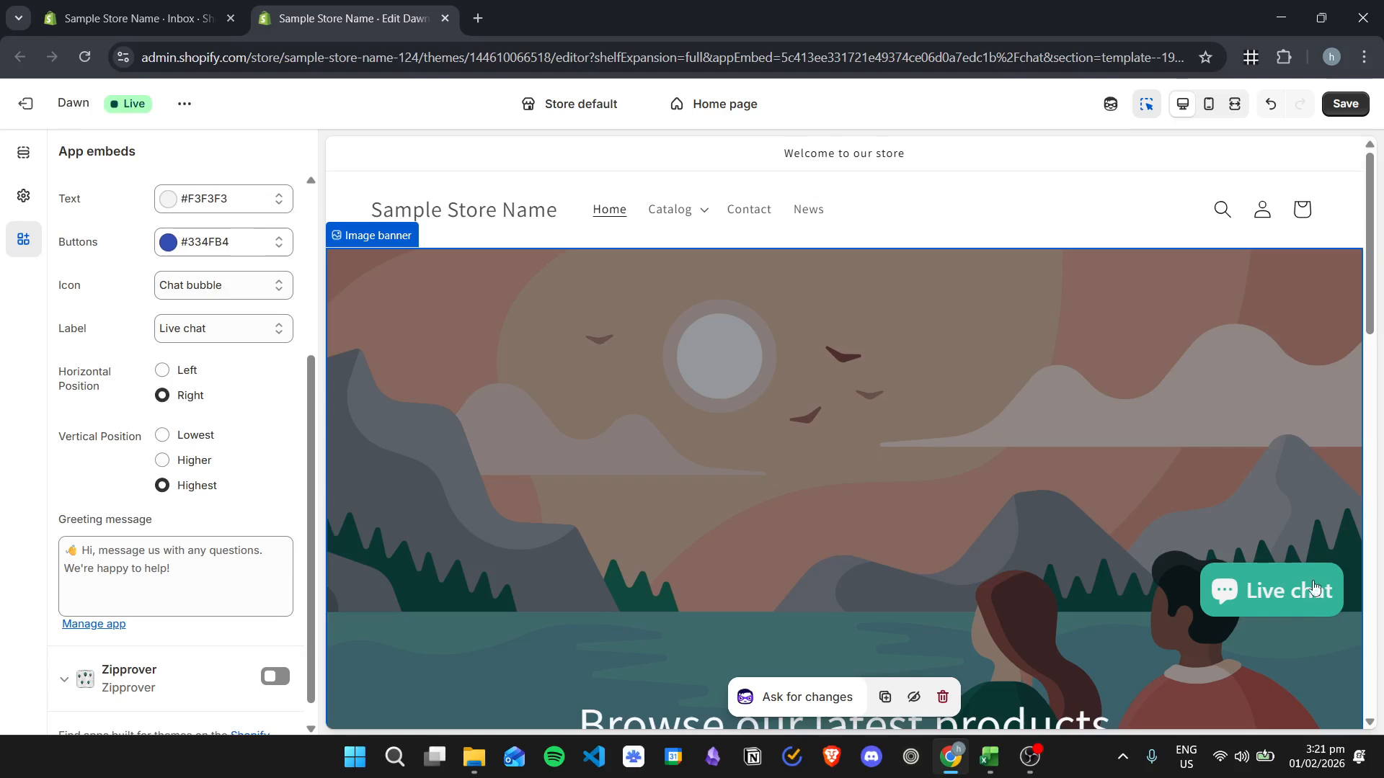
left_click(162, 435)
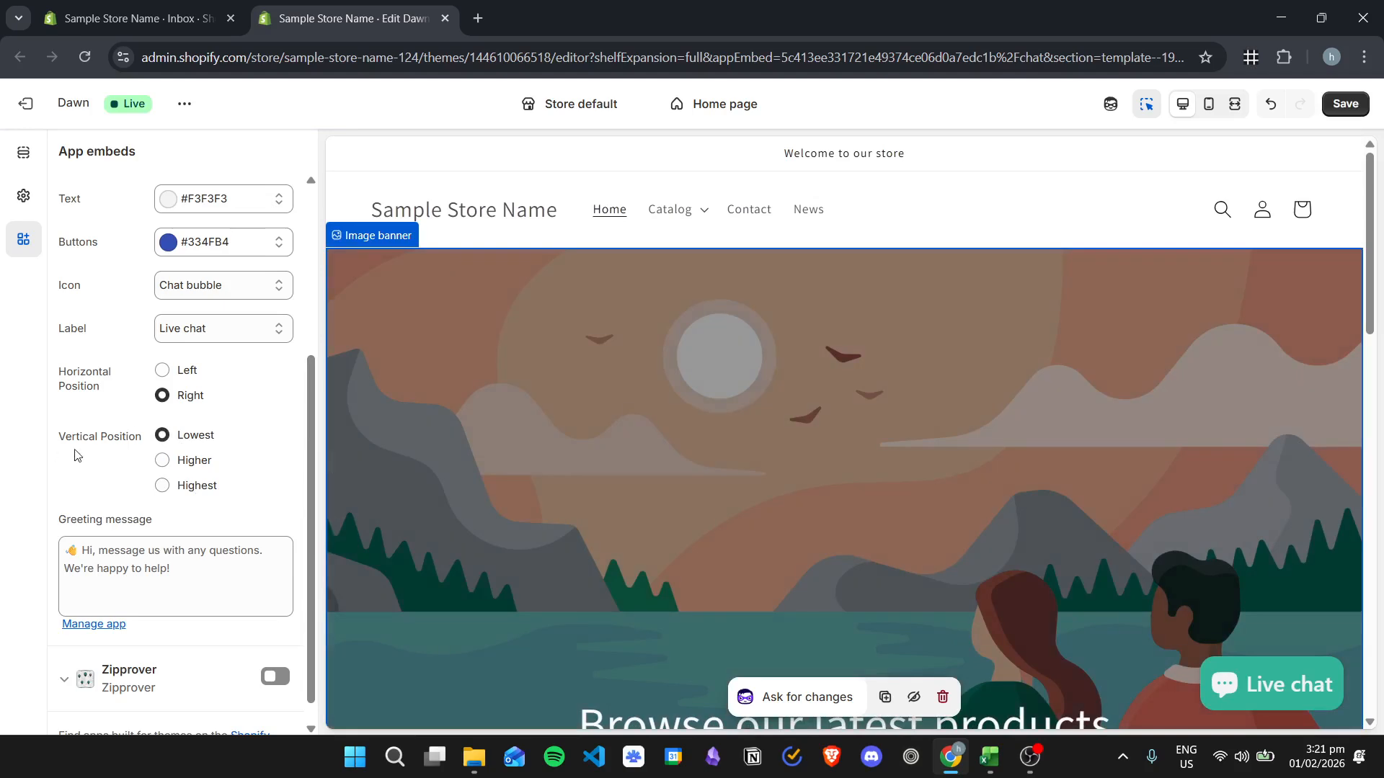
- Open the chat window in the store preview and return to the greeting message in the chat embed's settings
scroll(229, 516, "down", 1)
left_click(205, 544)
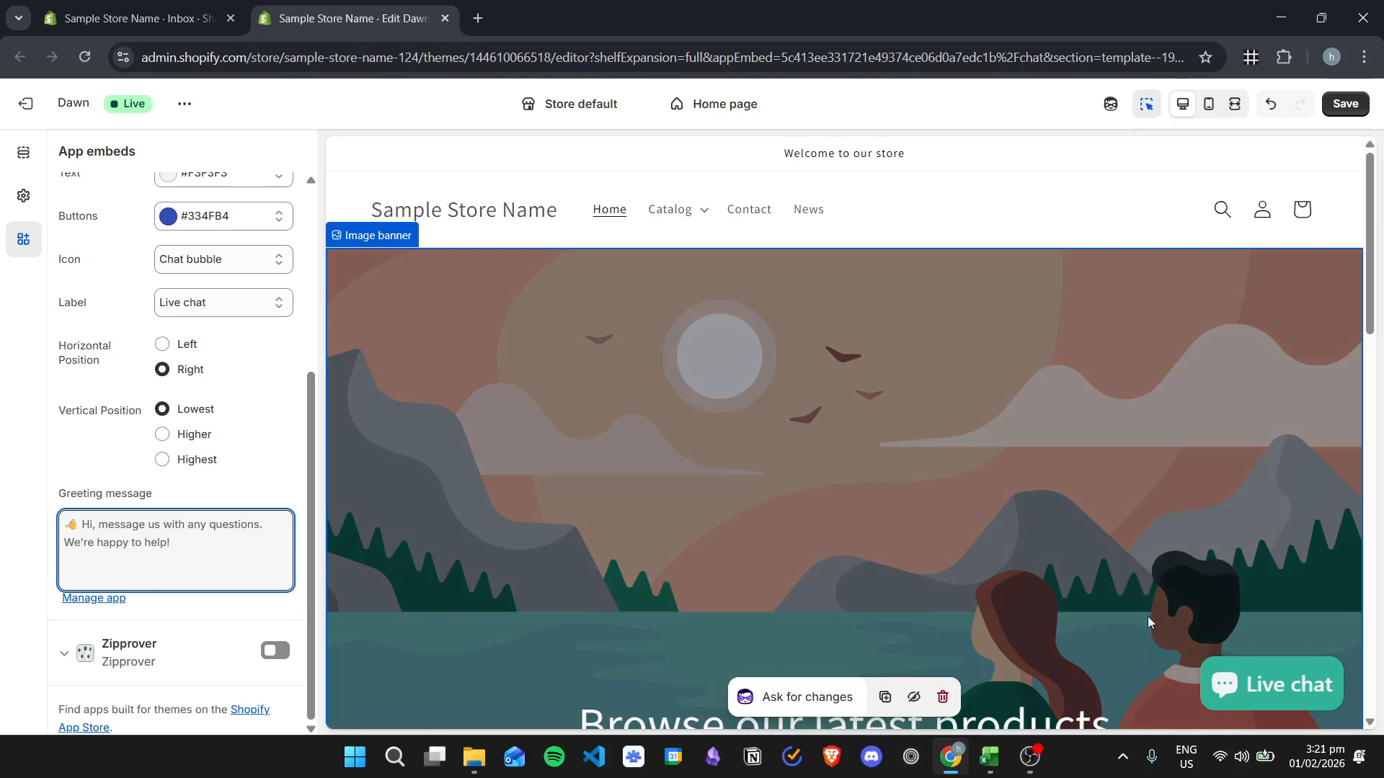
left_click(1274, 688)
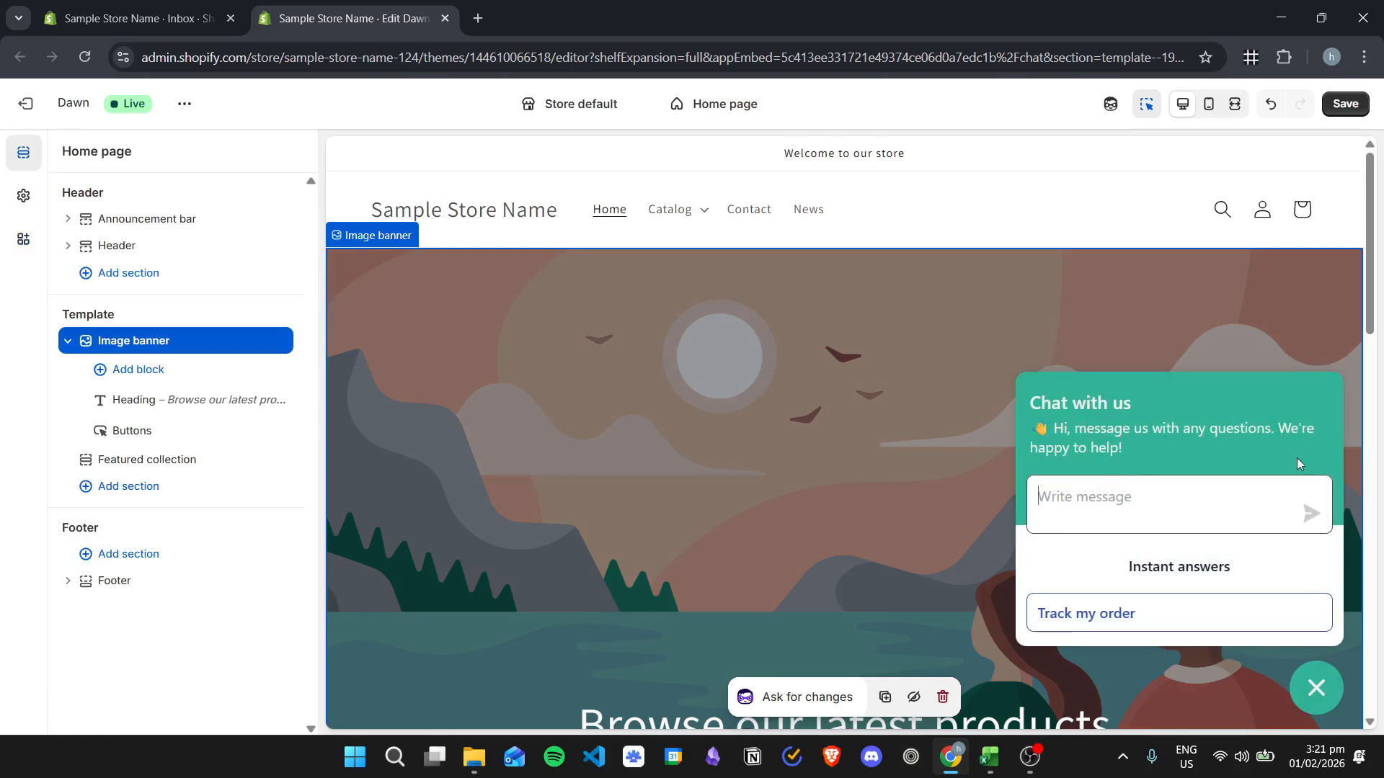
left_click(23, 238)
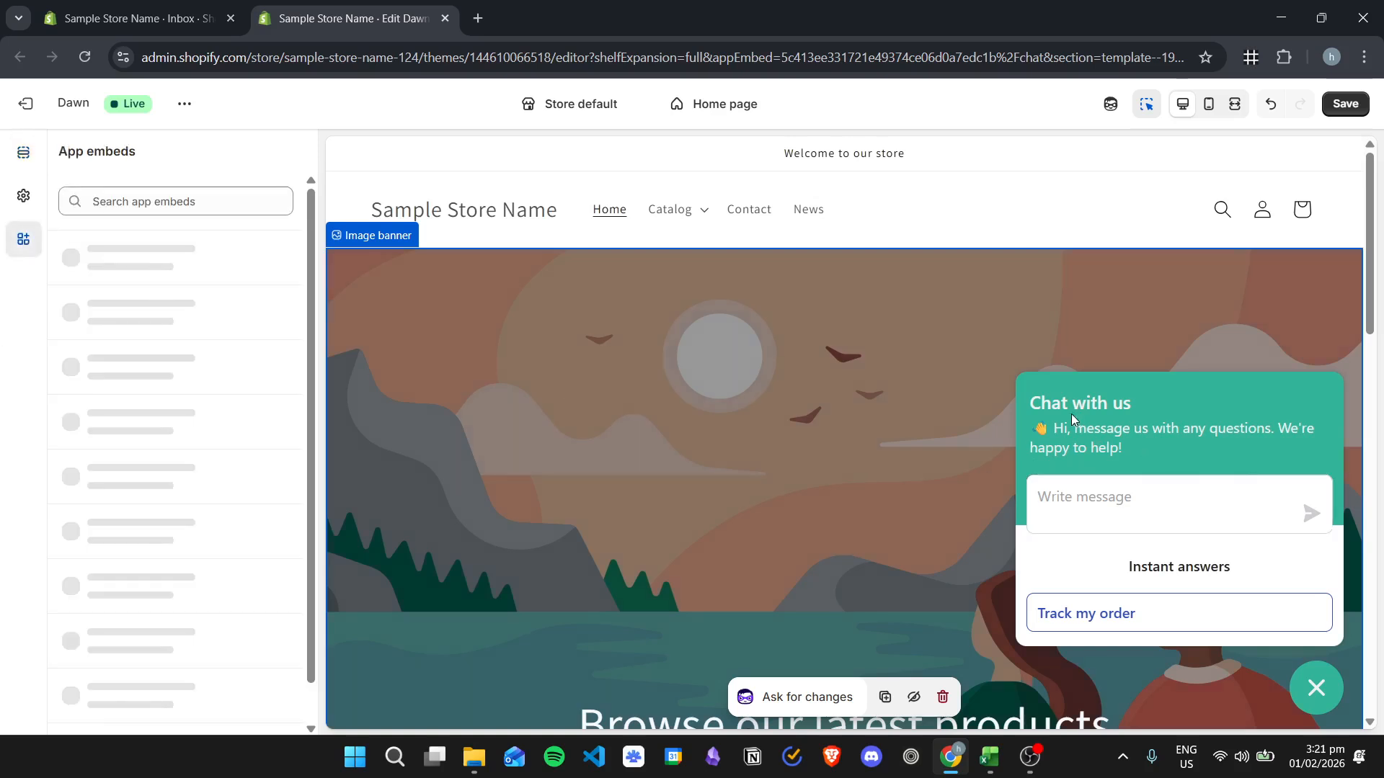
scroll(86, 540, "down", 4)
- Try "Hello! Chat with us so we can help you with anything" as the greeting message and restore the original greeting
left_click(182, 542)
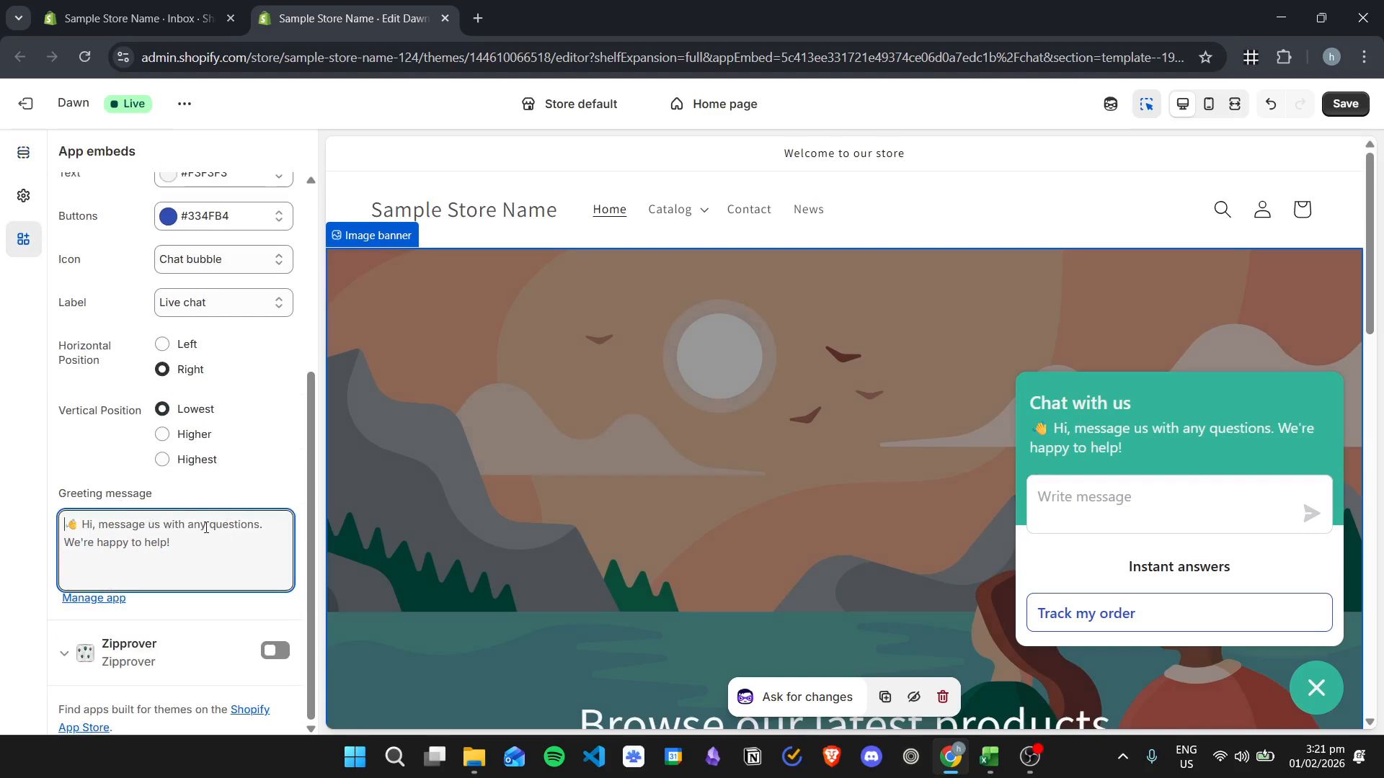
key("ctrl+a")
type("Hello! Chat with us so we ca")
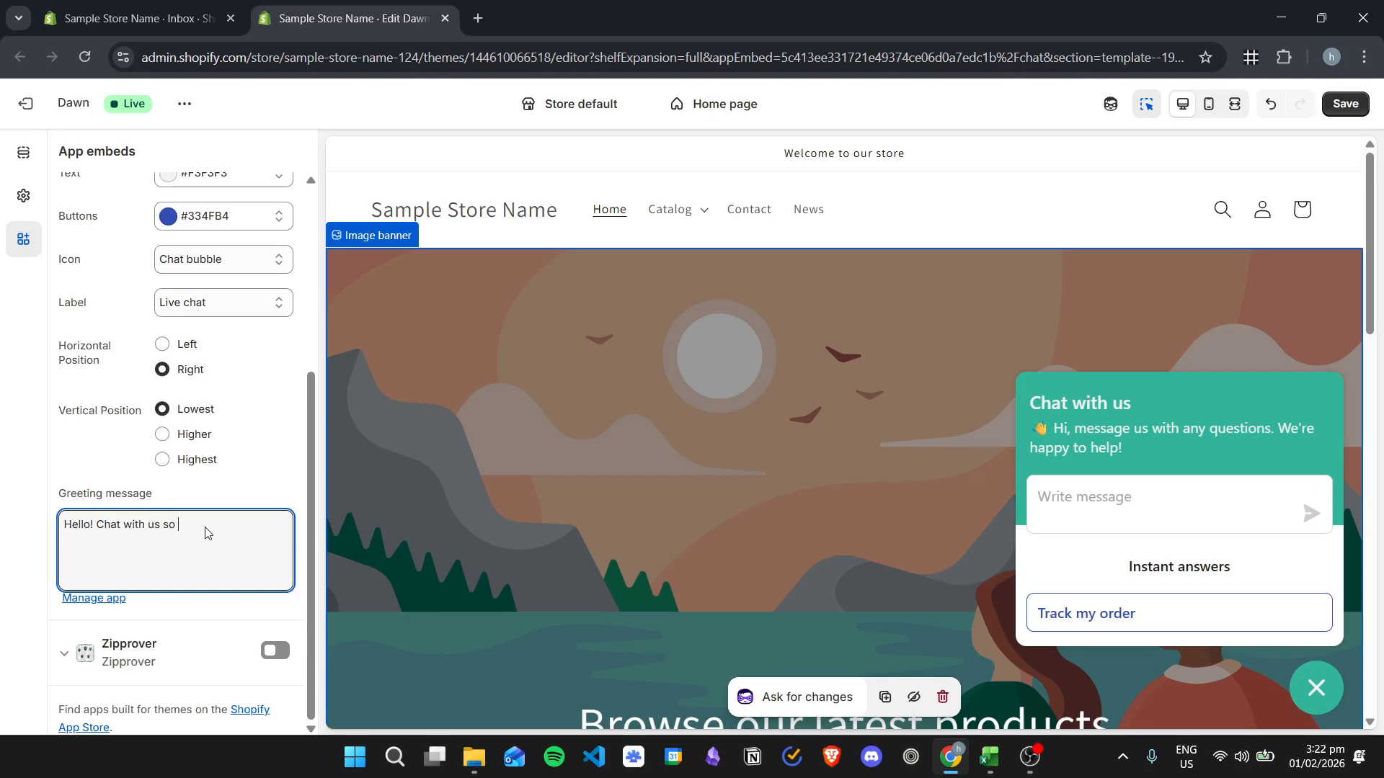
type("n help you with anything")
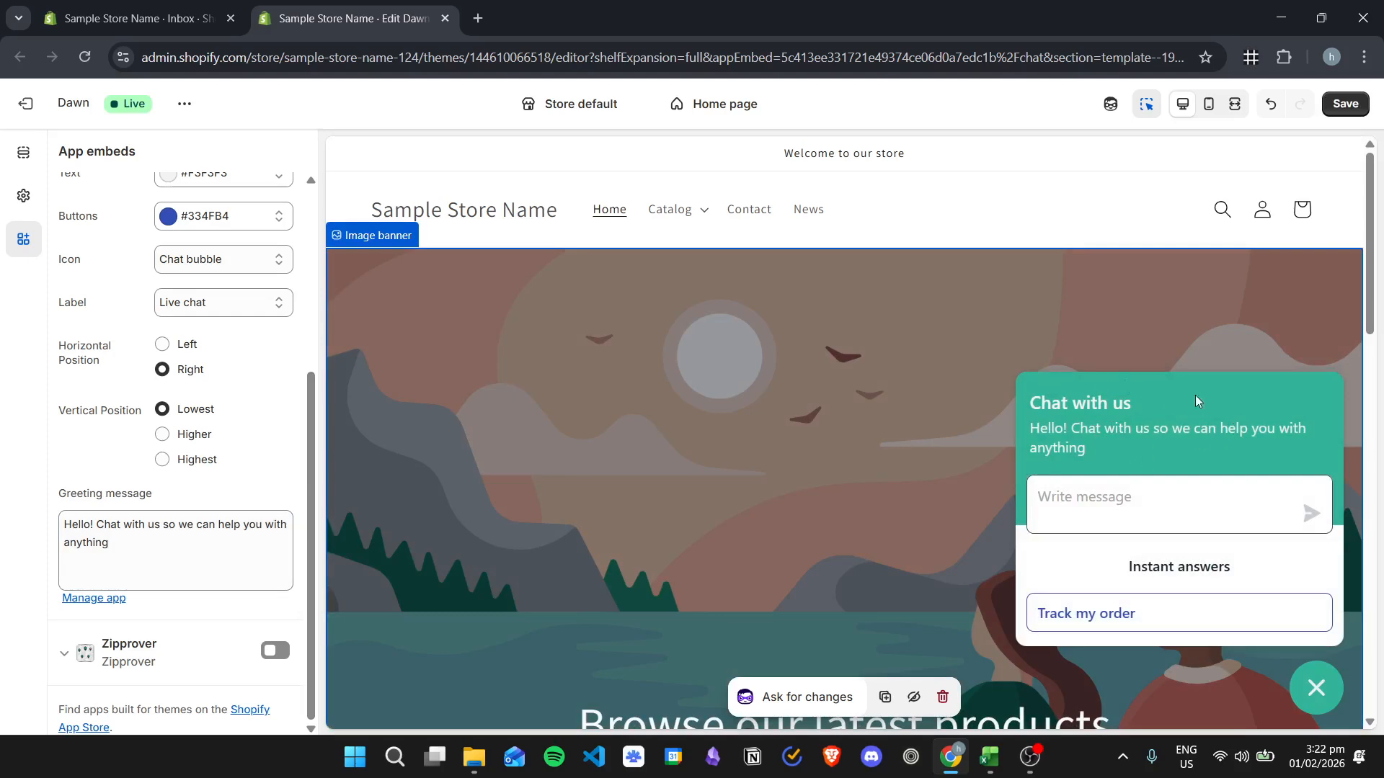
triple_click(138, 550)
type("👋 Hi, message us with any questions. We're happy to help!")
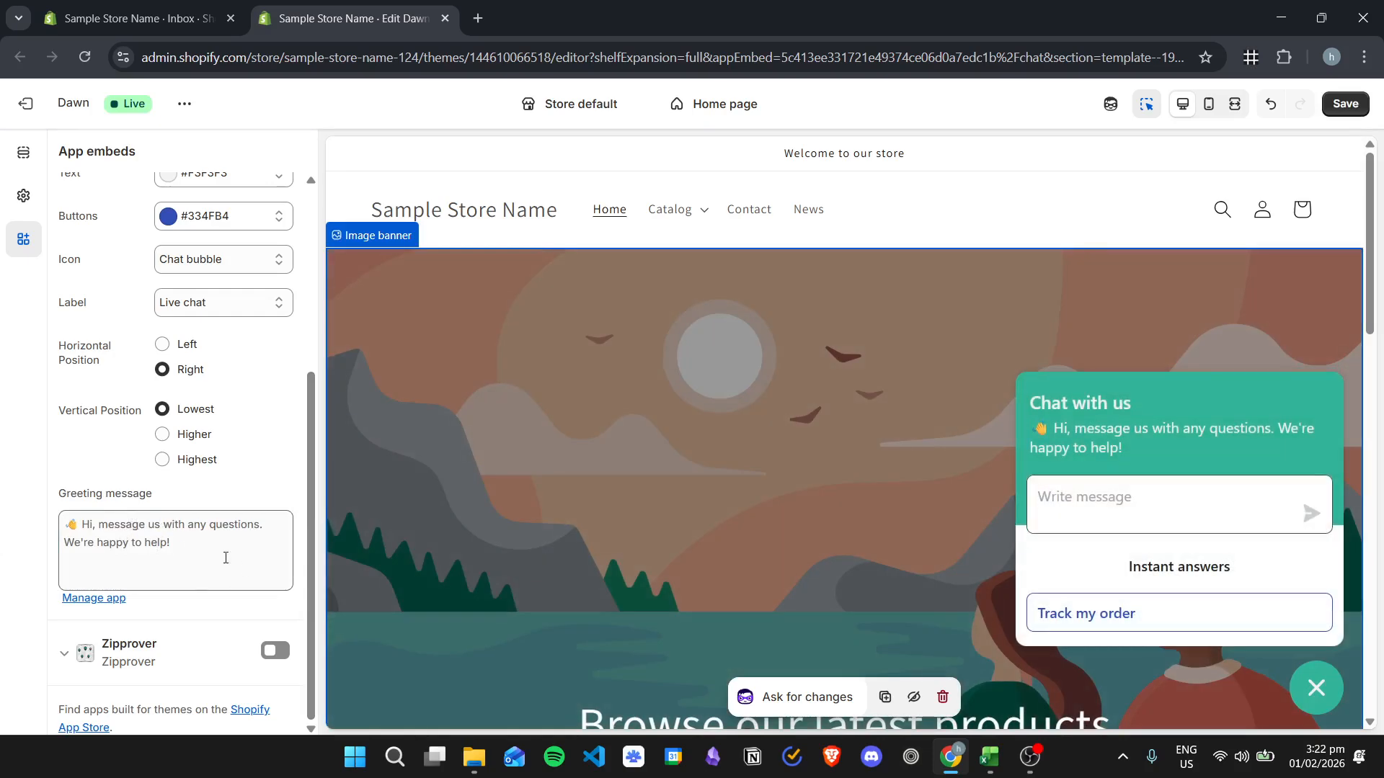
- Save the chat customization in the live Dawn theme
scroll(128, 524, "up", 5)
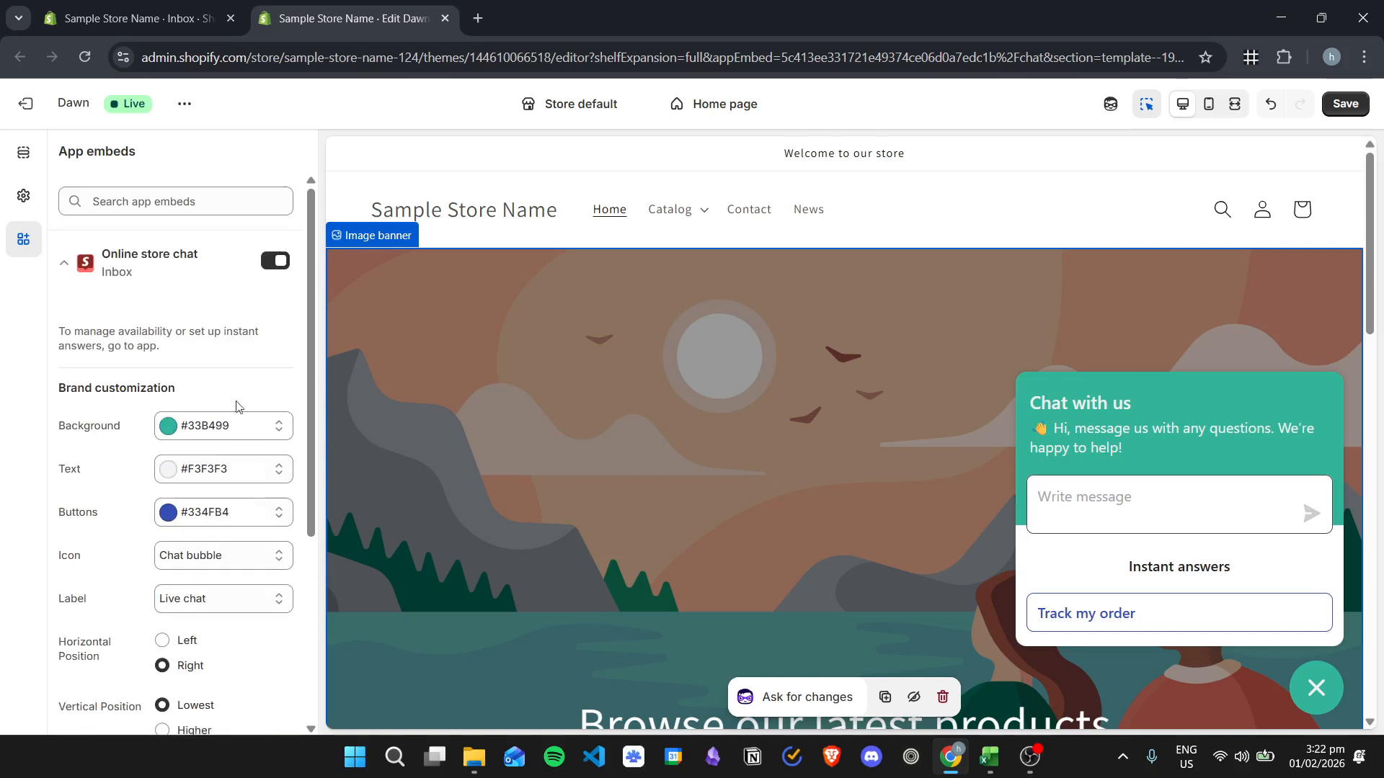
left_click(1346, 101)
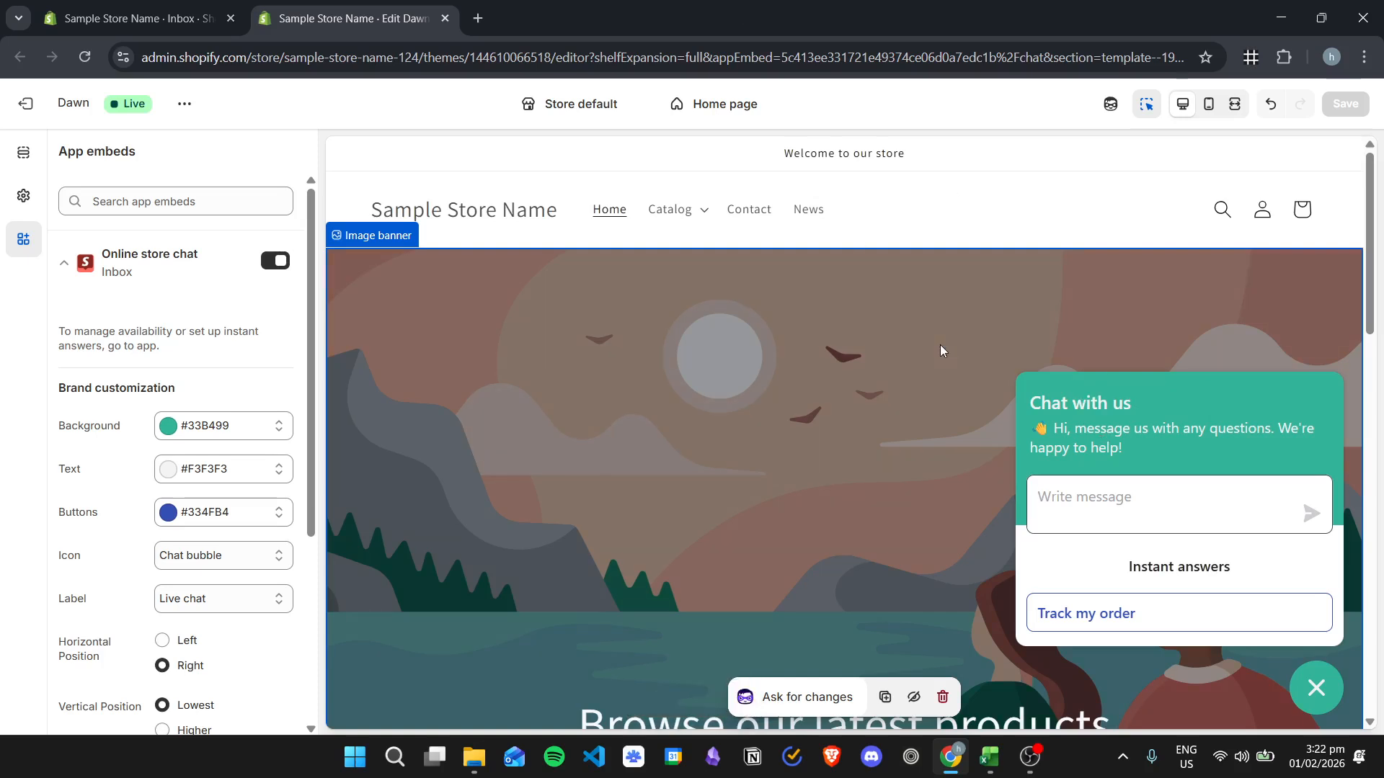
- Return to the Shopify Inbox overview, reload it and open the online store chat's settings to review the instant answers
left_click(189, 3)
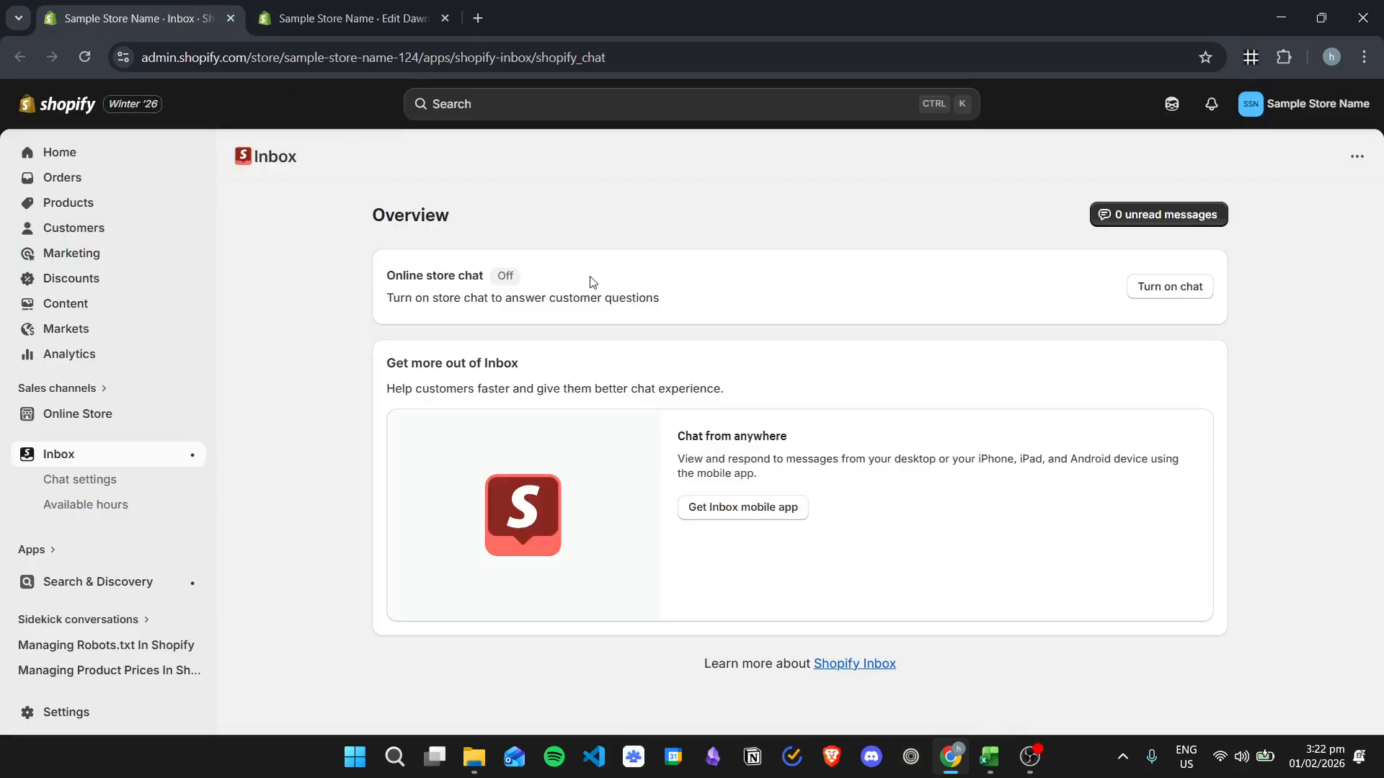
left_click(86, 56)
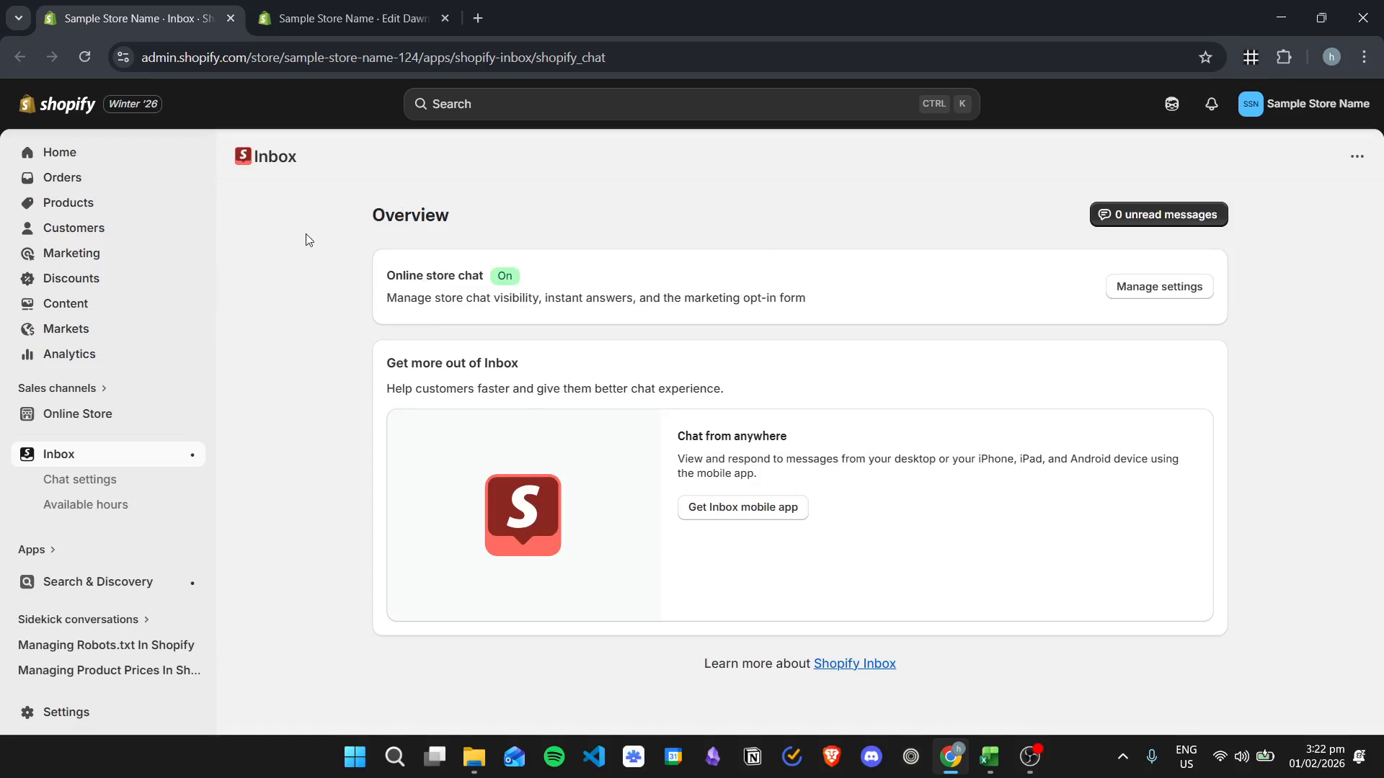
left_click(1171, 289)
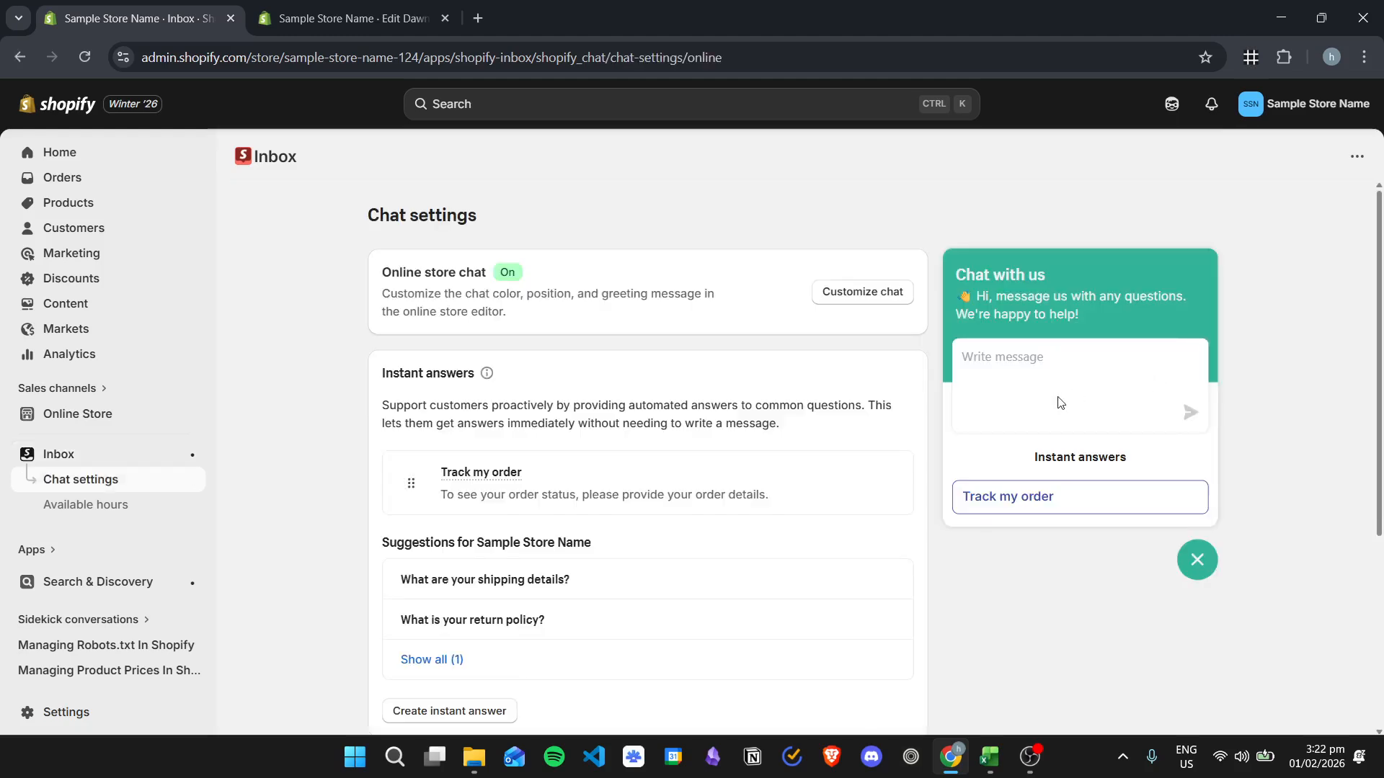
scroll(656, 349, "down", 2)
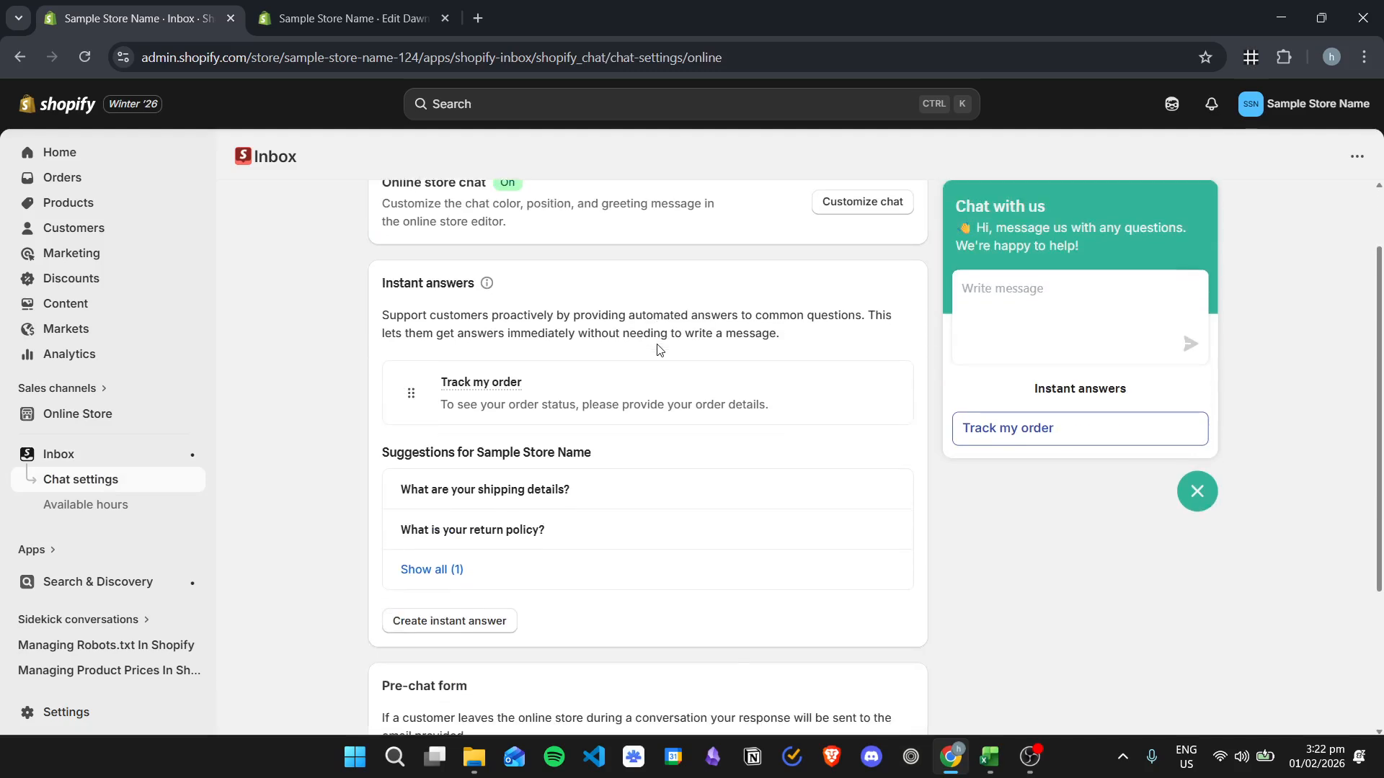
scroll(475, 331, "up", 2)
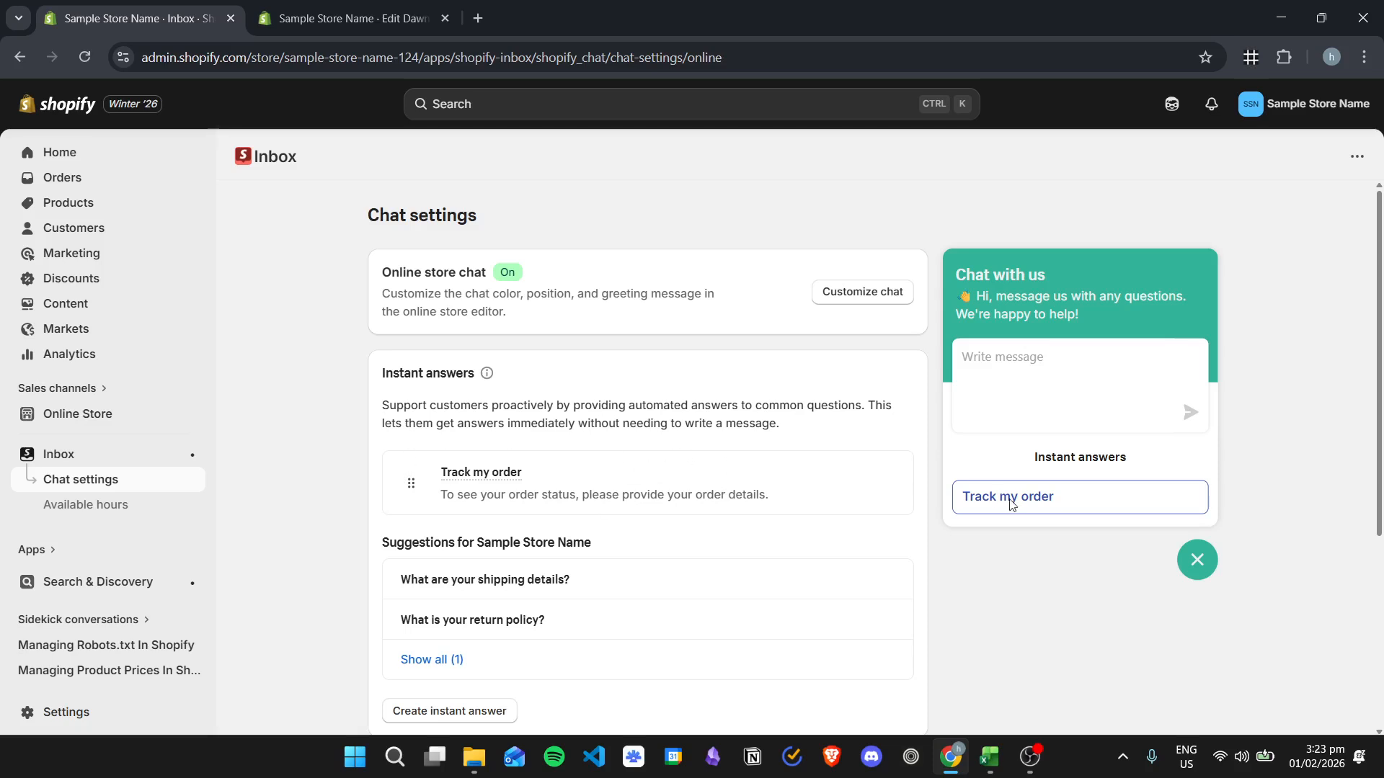
- Start a new instant answer with the question "Do you offer promotions?"
scroll(660, 421, "down", 1)
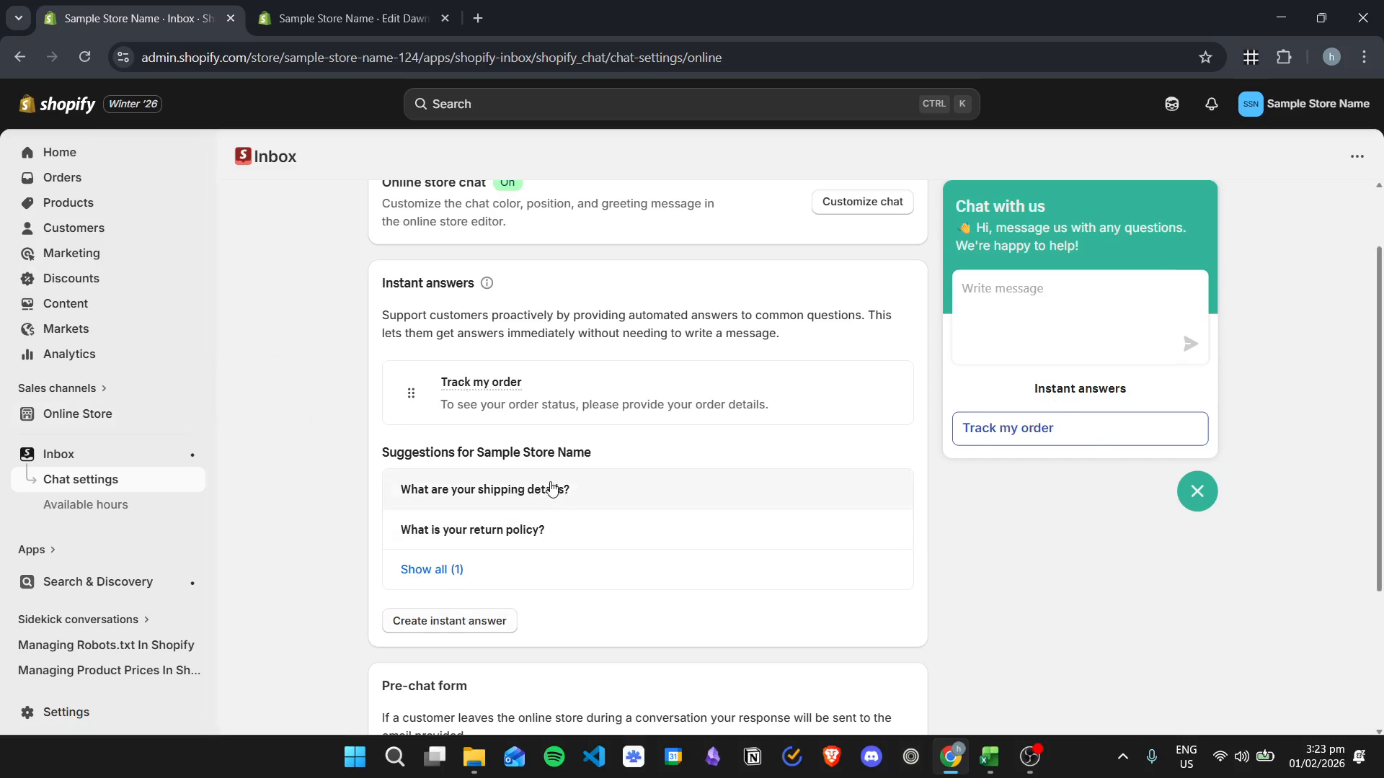
left_click(461, 621)
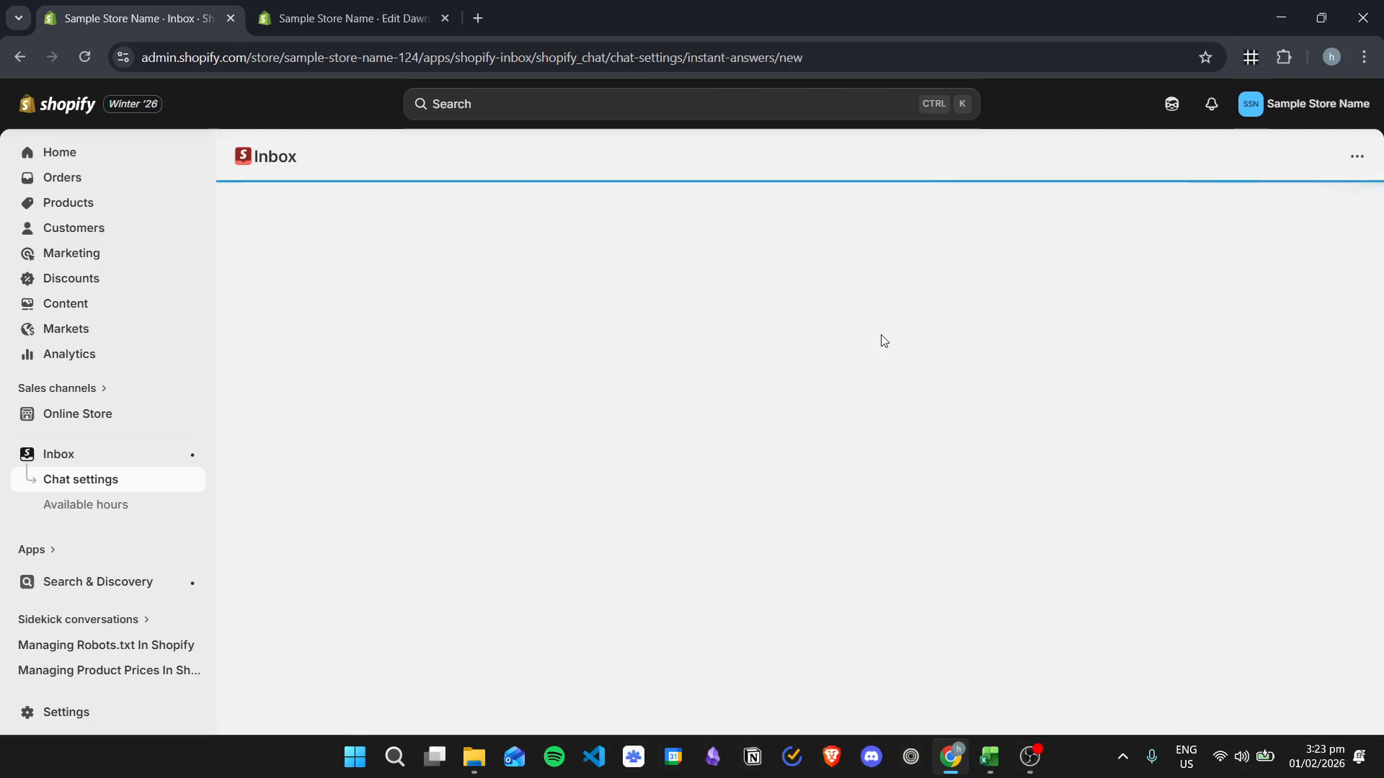
left_click(491, 399)
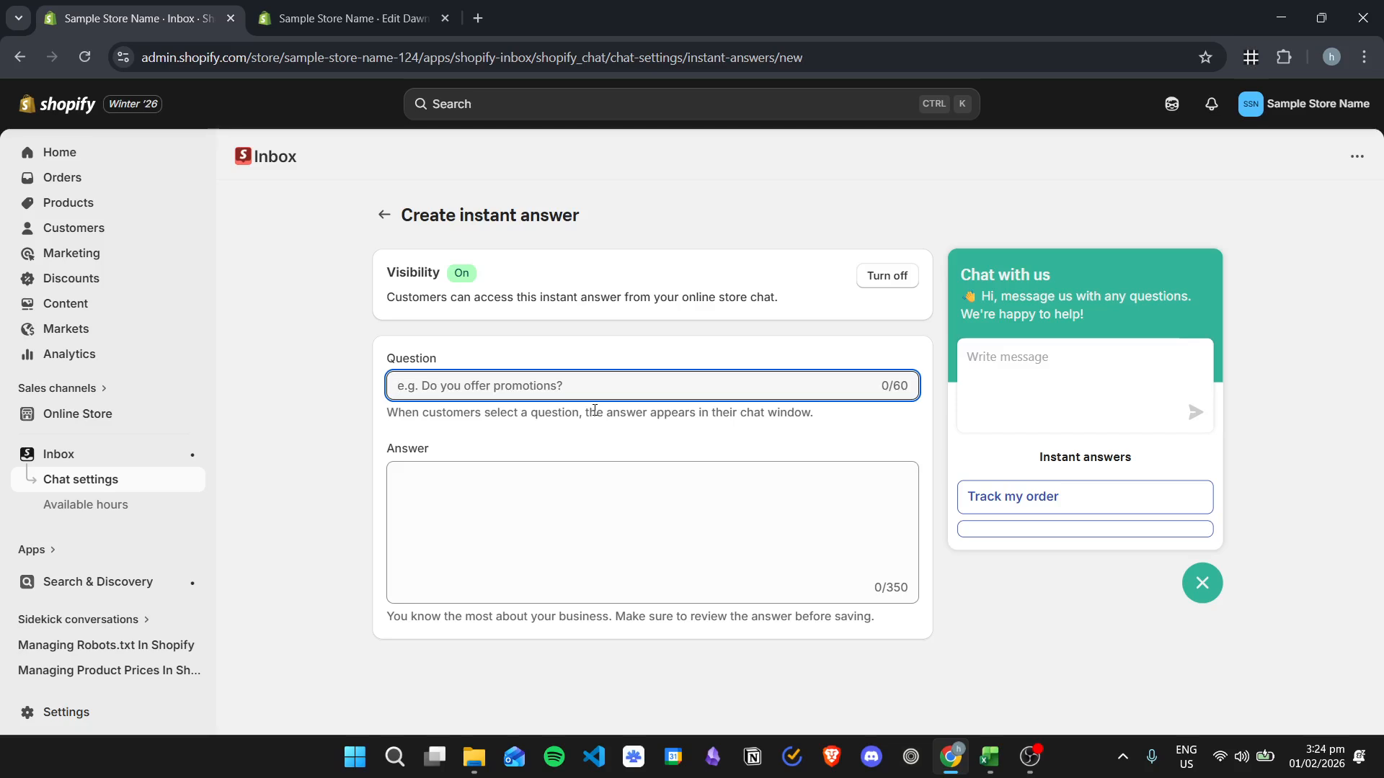
type("Do you offer promotuion")
key("BackSpace")
key("BackSpace")
key("BackSpace")
type("ions?")
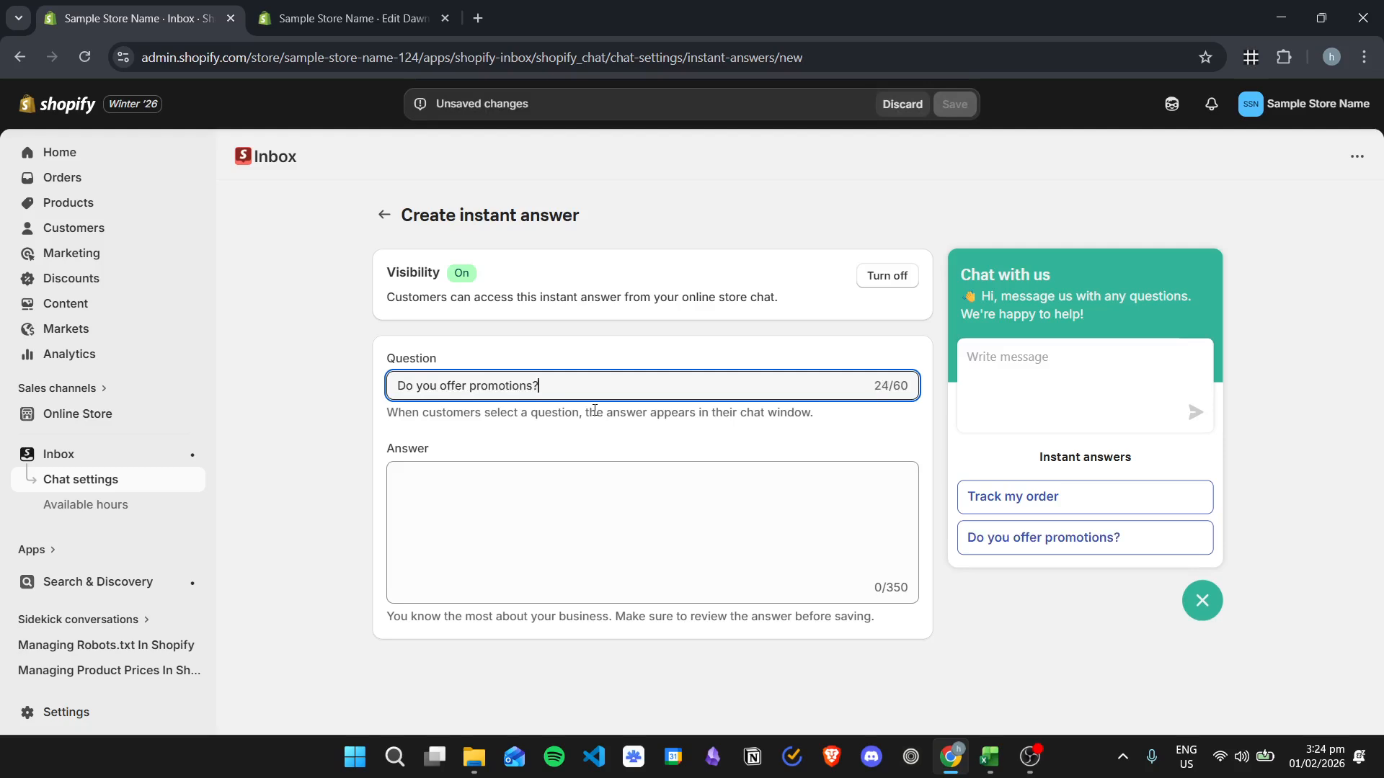
- Enter "Yes!! We offer promotions for first-time customers." as the answer, save the instant answer and return to the chat settings
key("Tab")
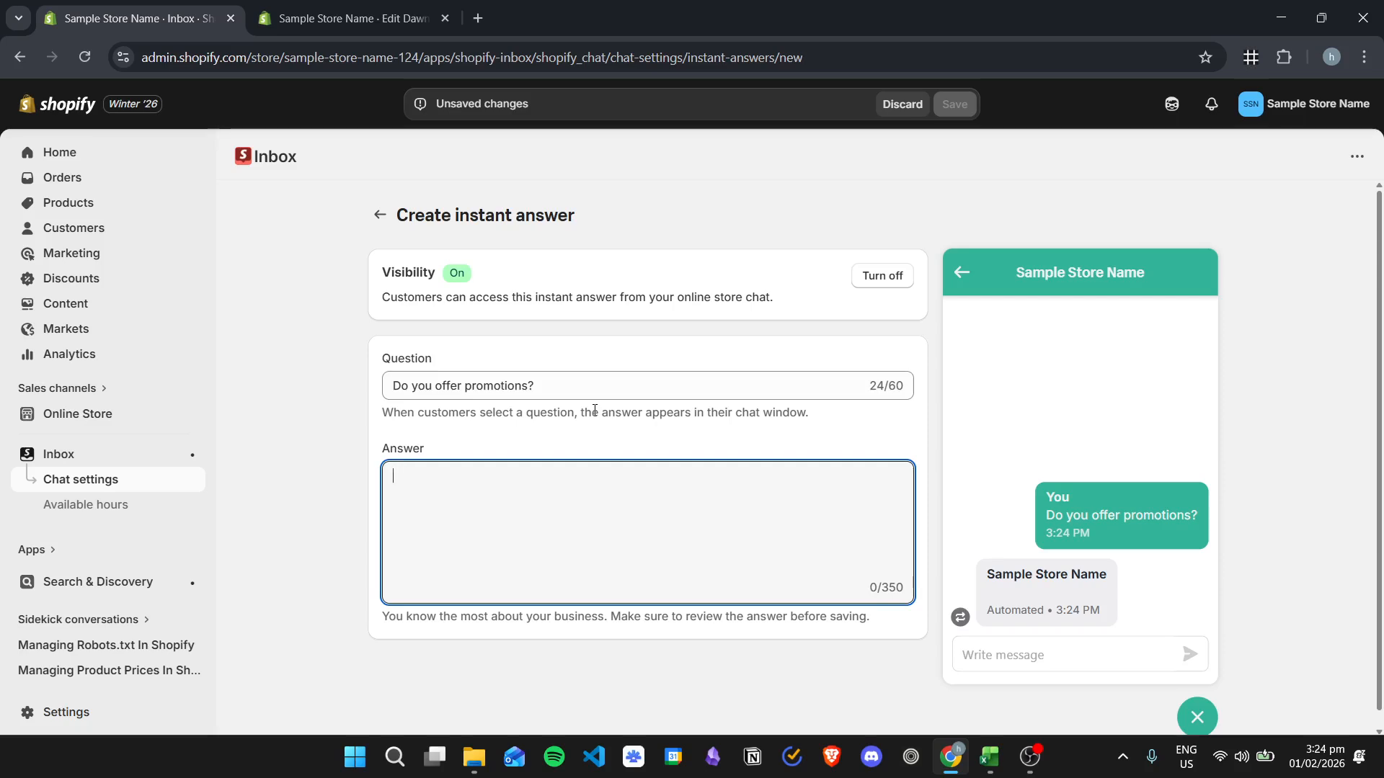
type("Yes!! We offer promotions for first-time customers.")
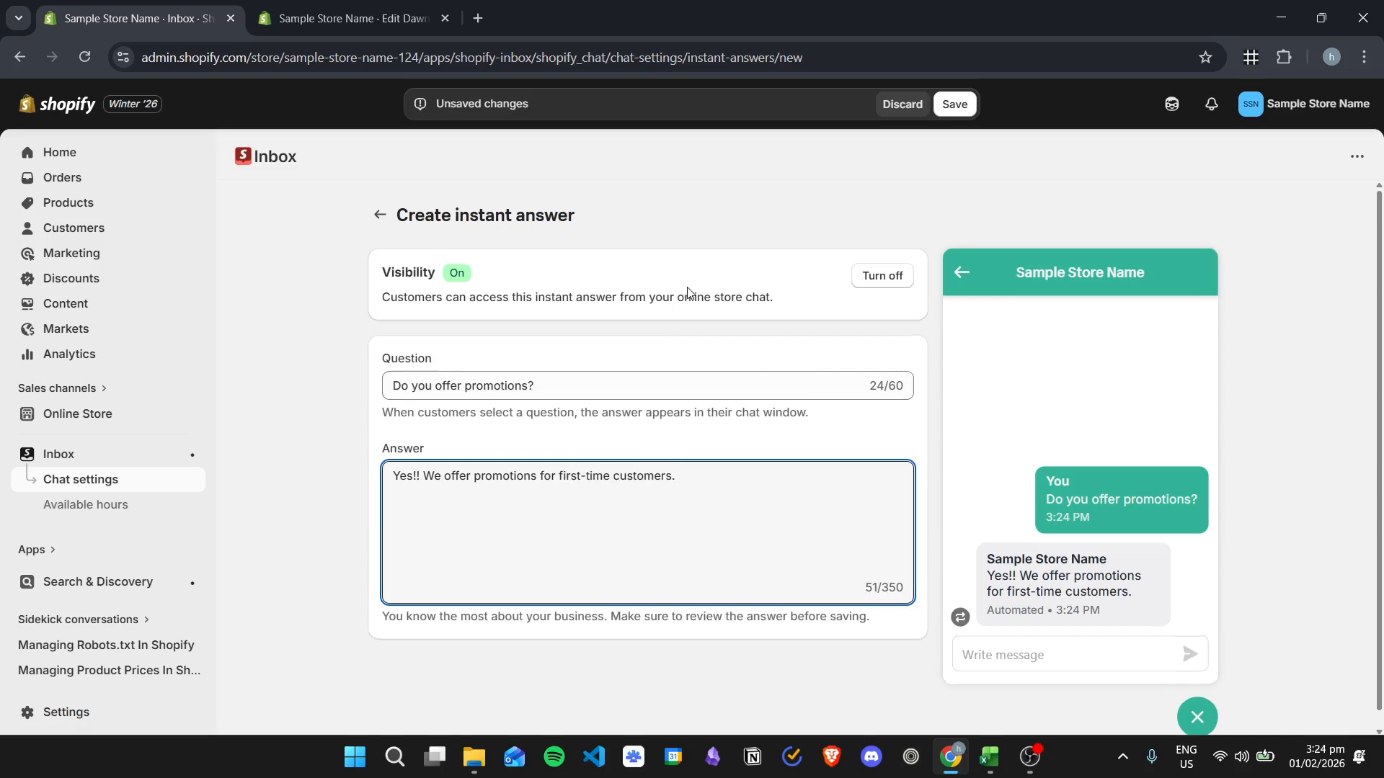
scroll(689, 292, "down", 1)
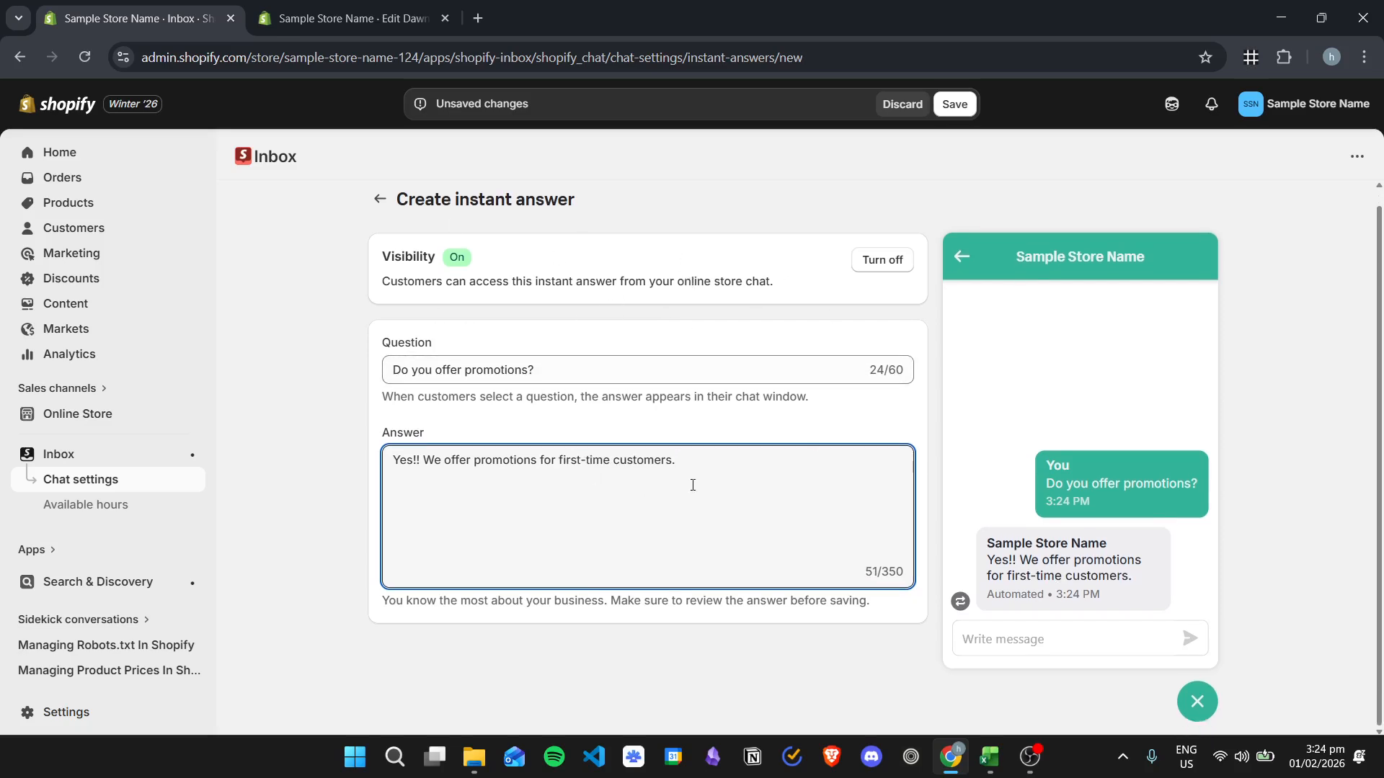
left_click(954, 103)
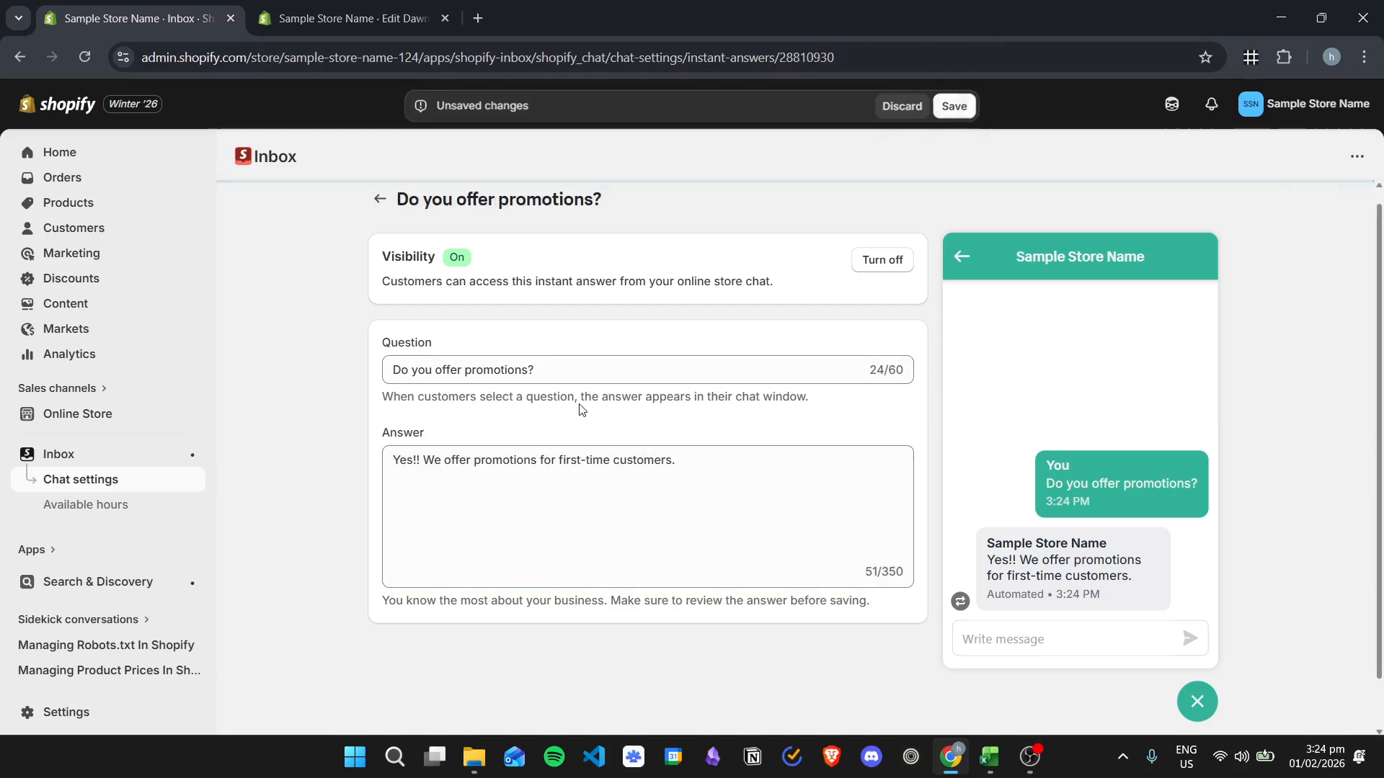
left_click(378, 198)
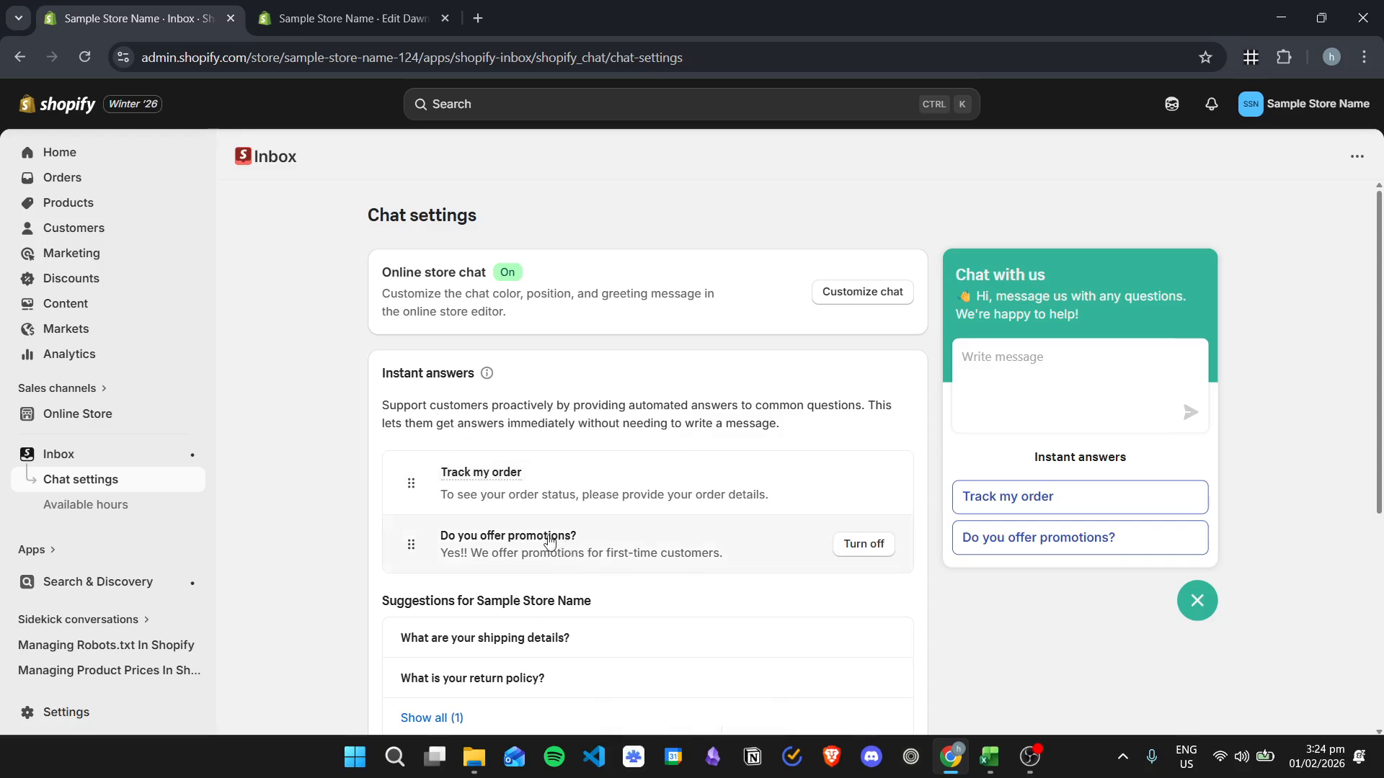
- Move the "Do you offer promotions?" instant answer above "Track my order"
left_click_drag(411, 544, 402, 490)
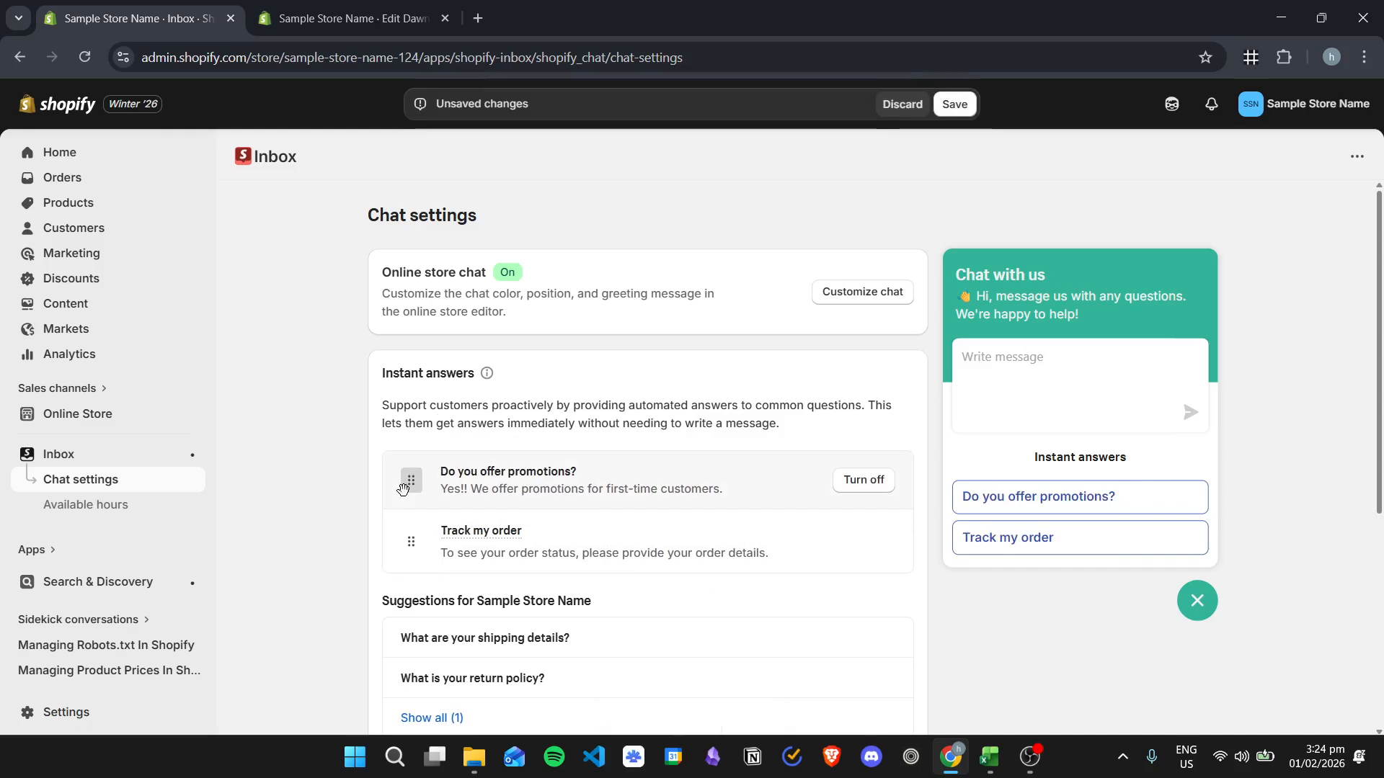
left_click_drag(410, 543, 404, 483)
scroll(944, 569, "down", 1)
scroll(970, 544, "up", 1)
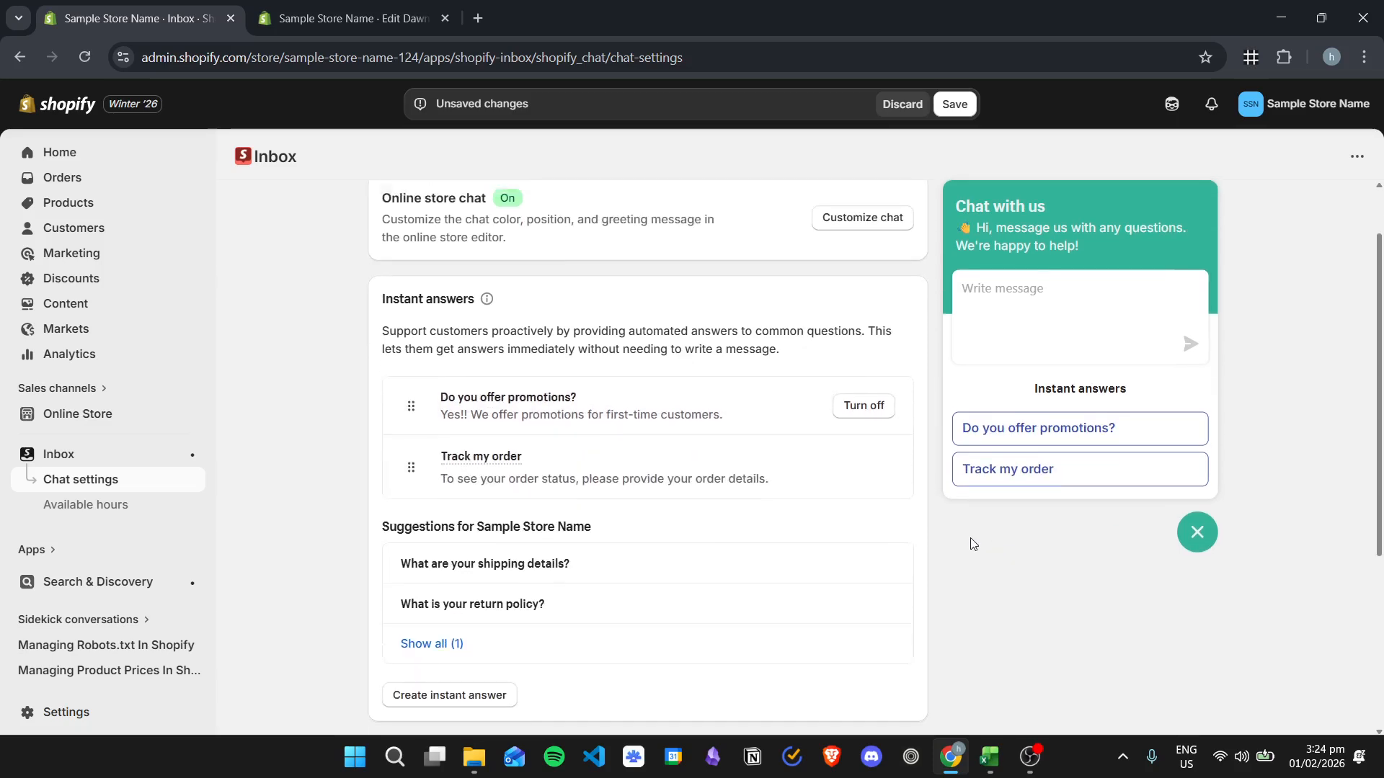
- Turn off the "Do you offer promotions?" instant answer
scroll(621, 393, "down", 1)
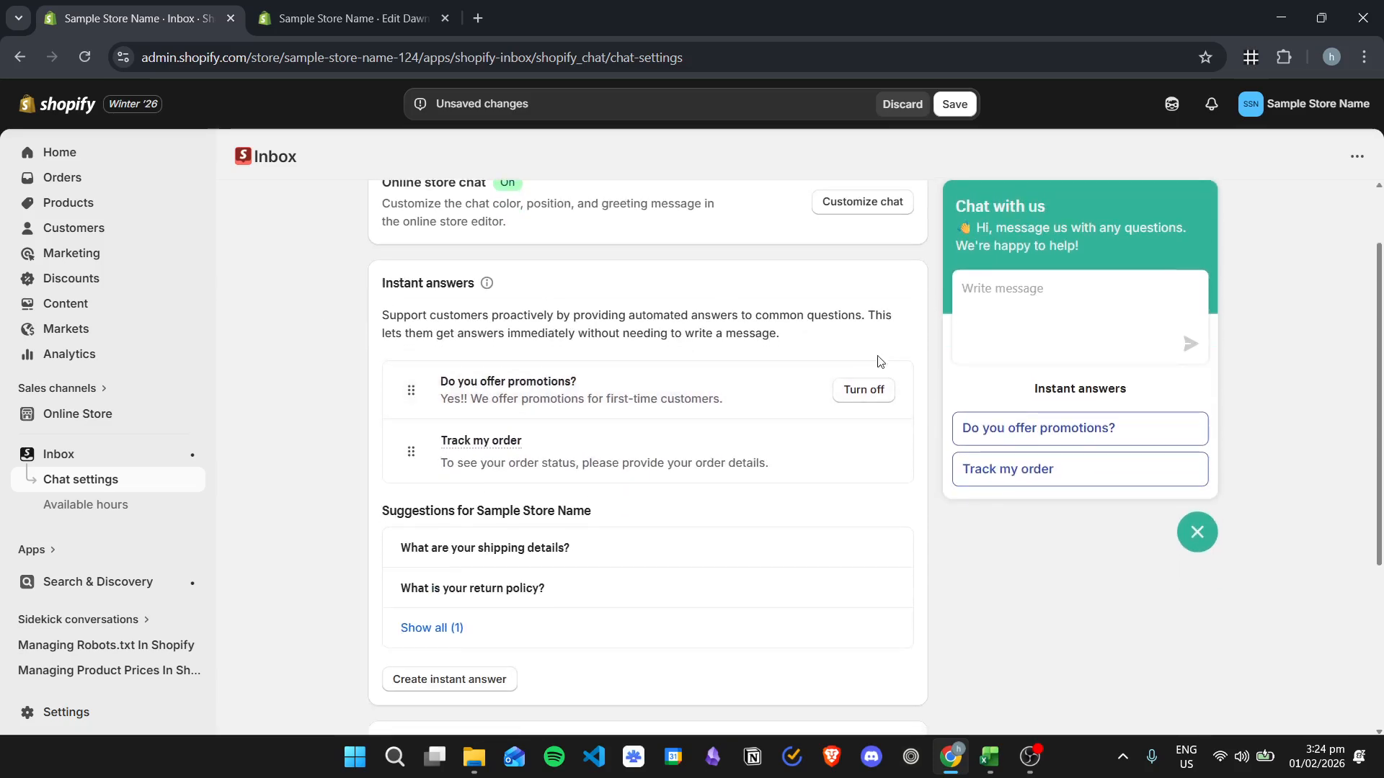
left_click(868, 389)
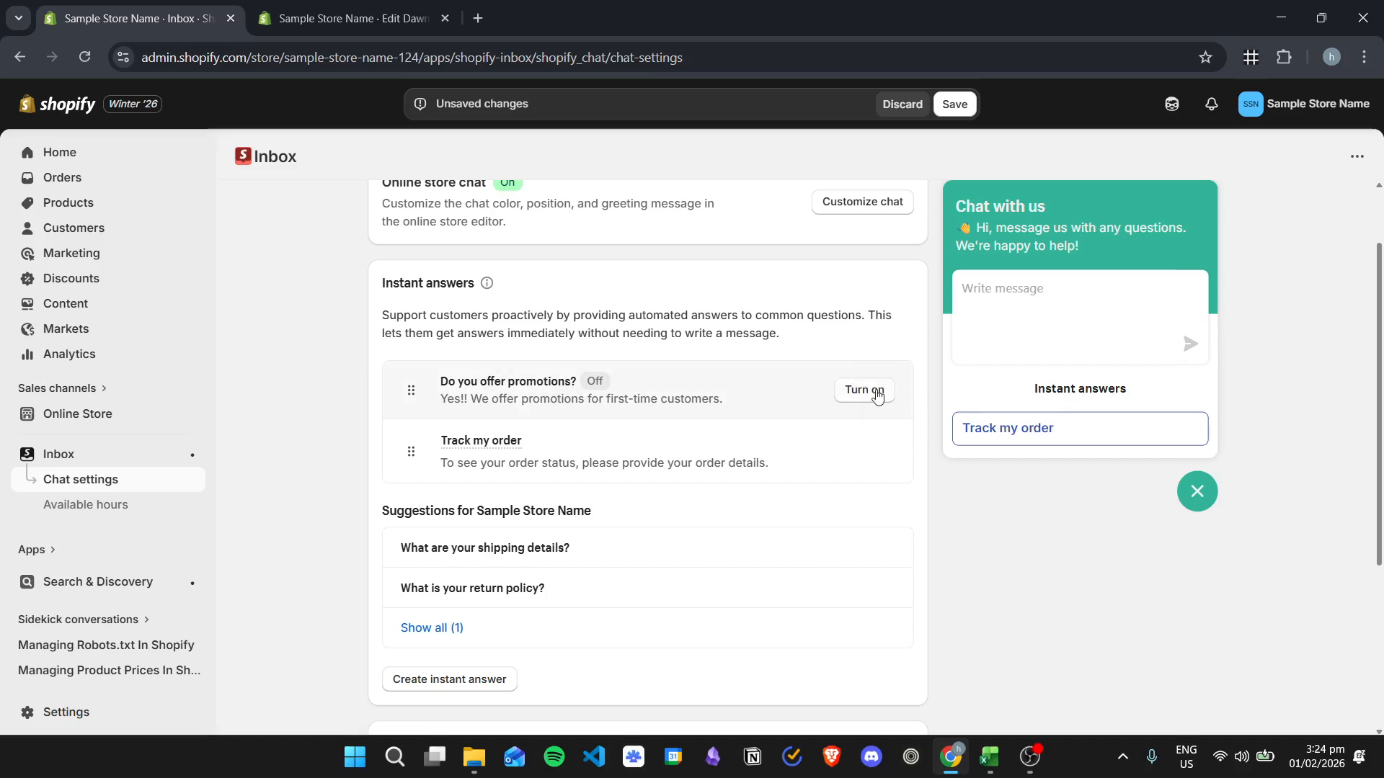
- Turn the "Do you offer promotions?" instant answer back on
left_click(877, 391)
- Set the pre-chat form's marketing opt-in message to "Opt in to receive special promotions. You can opt out at anytime!"
scroll(302, 411, "down", 1)
scroll(313, 361, "down", 2)
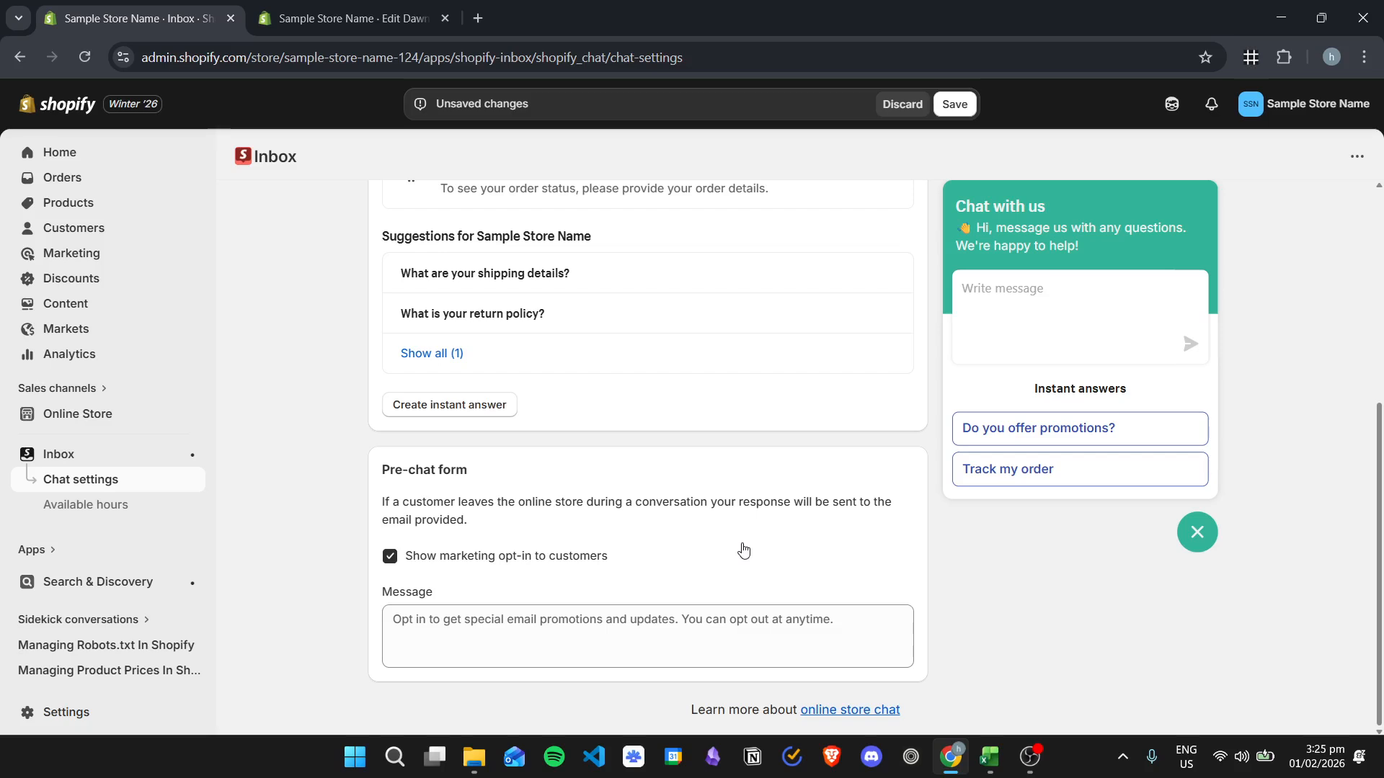
left_click(881, 627)
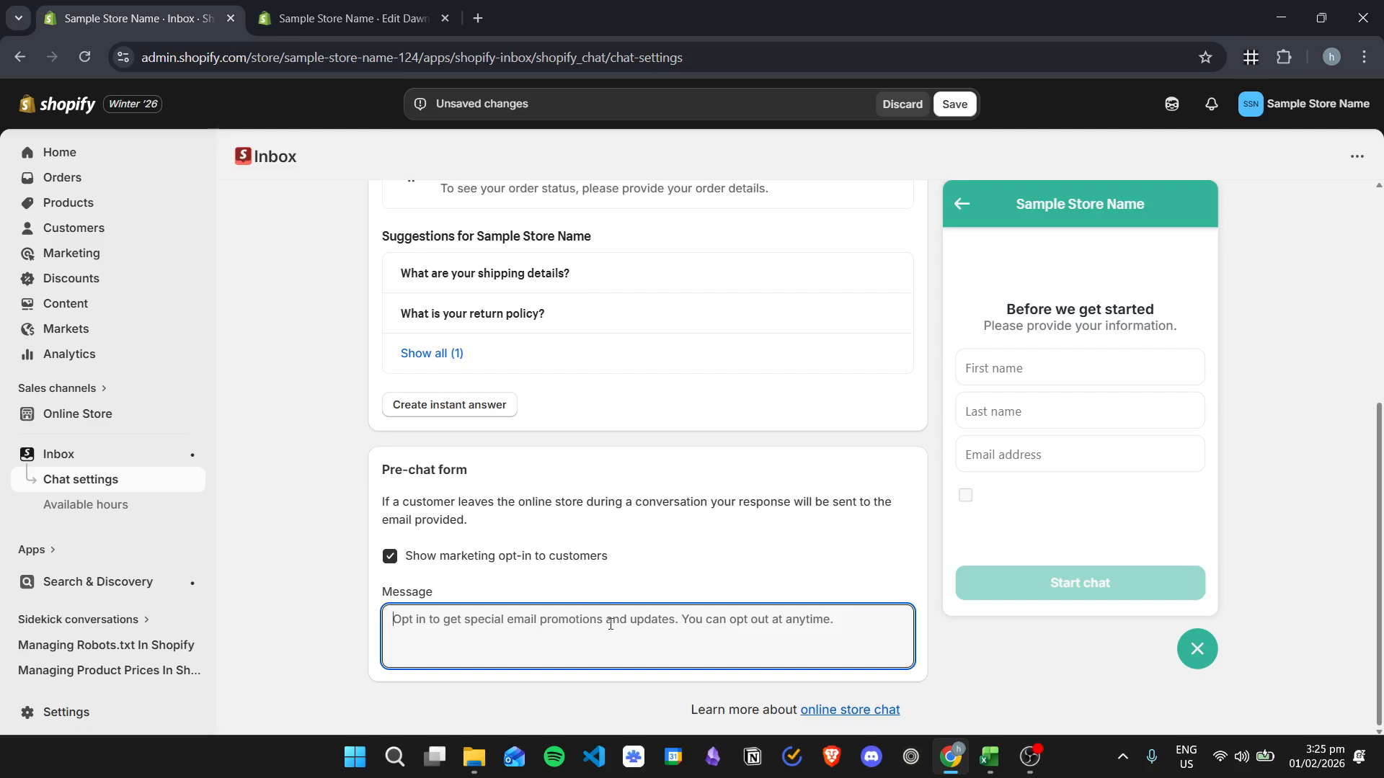
type("a")
key("BackSpace")
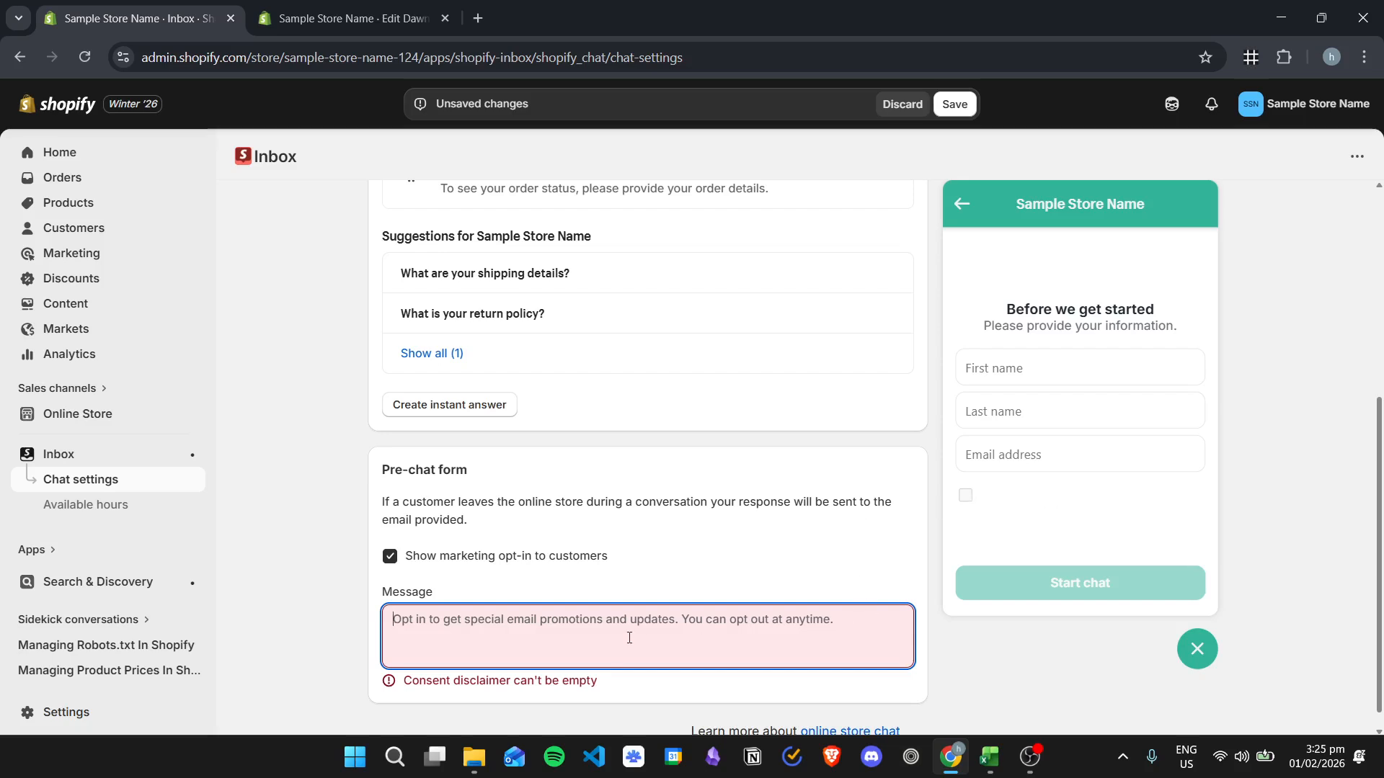
type("Opt in to")
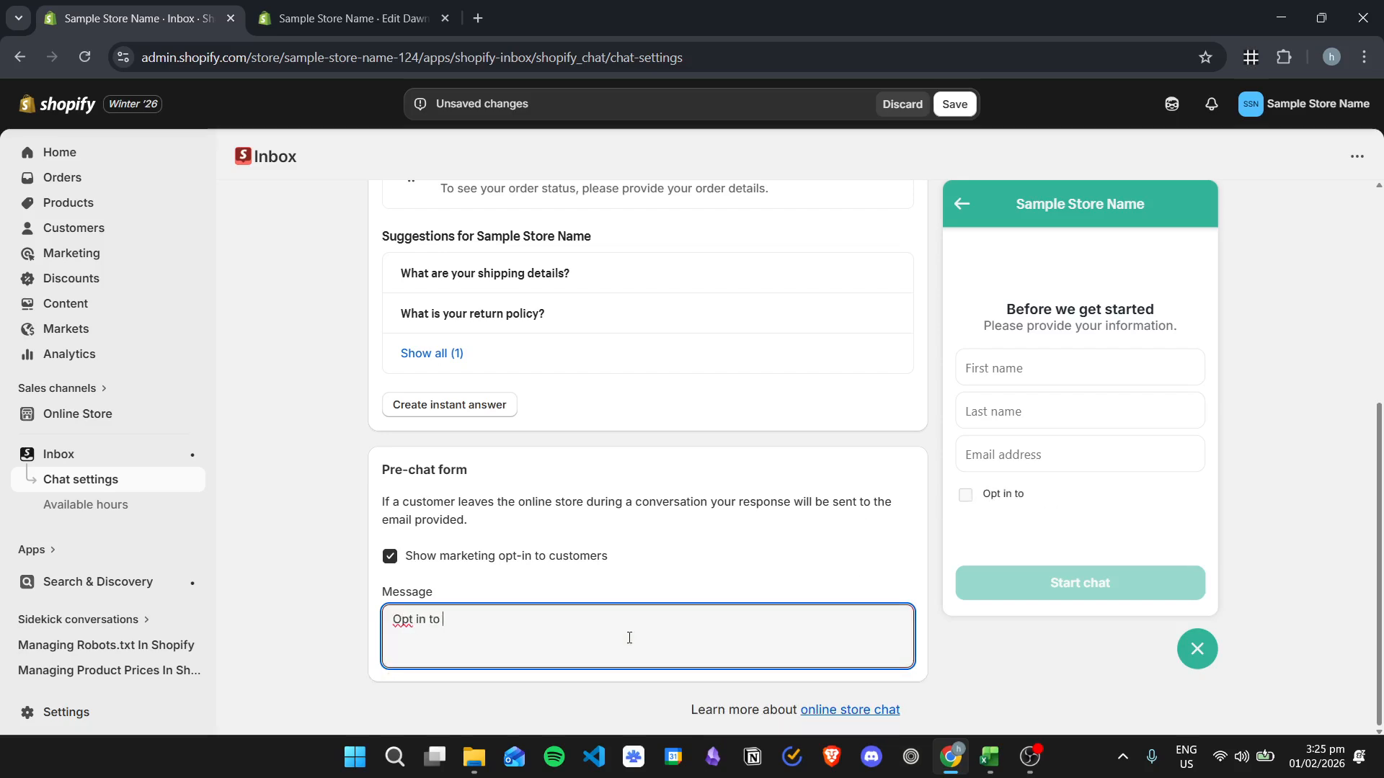
type(" receive special promot")
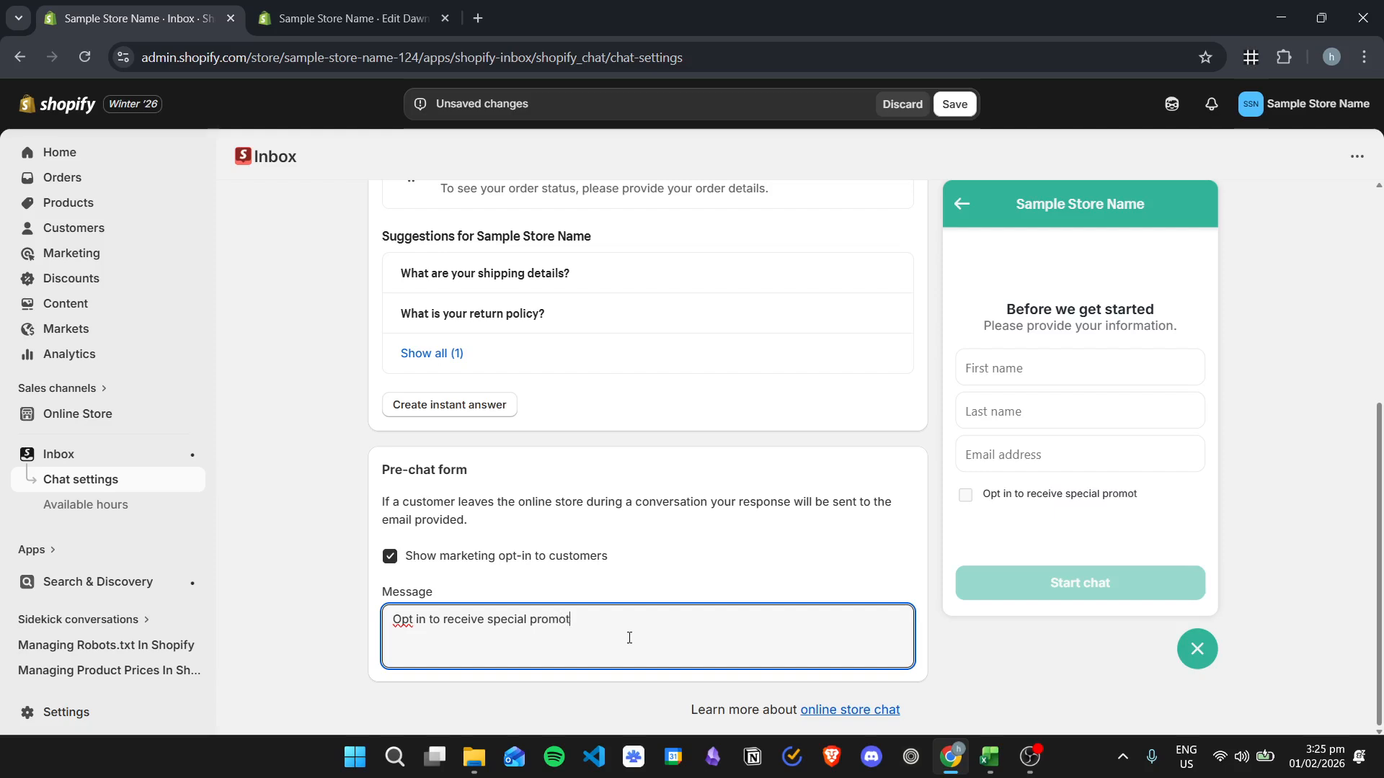
type("ions. You can opt out at anyt")
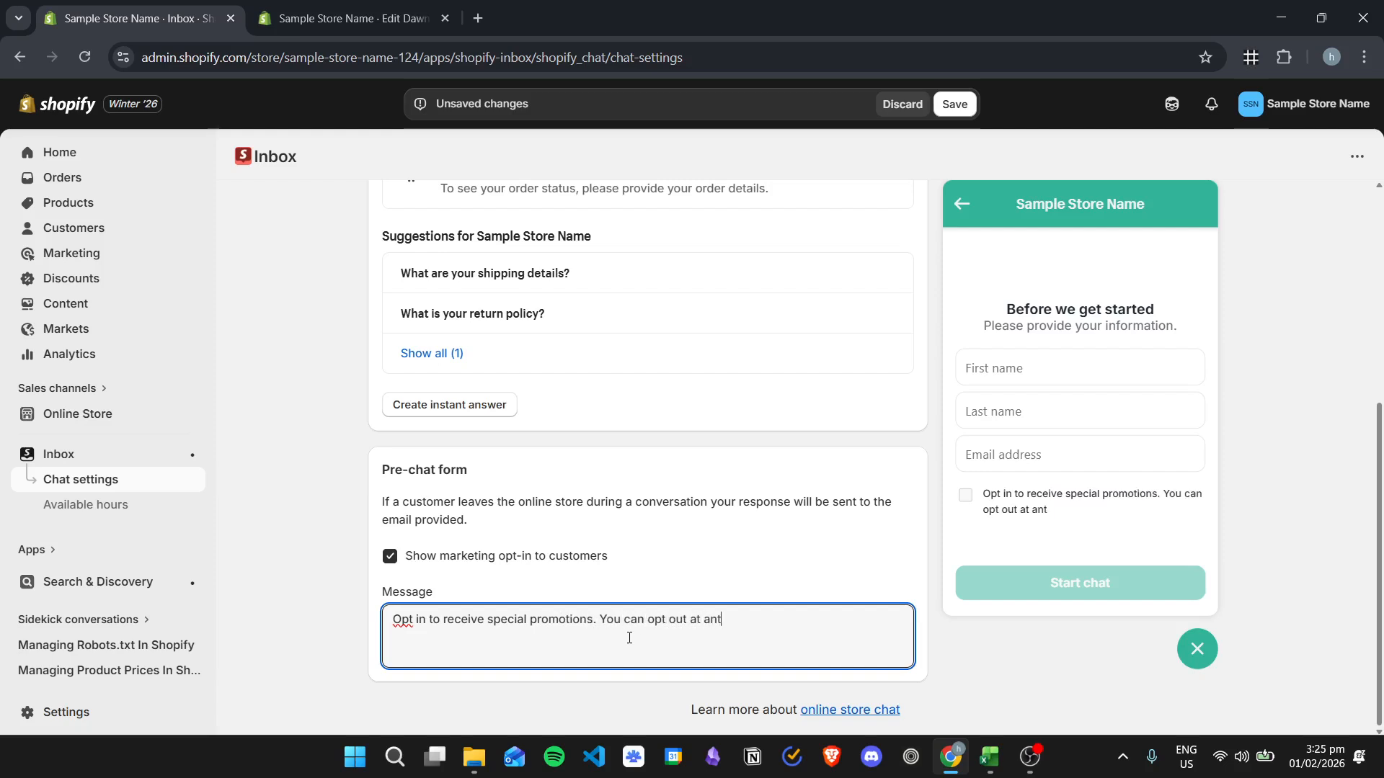
type("ime!")
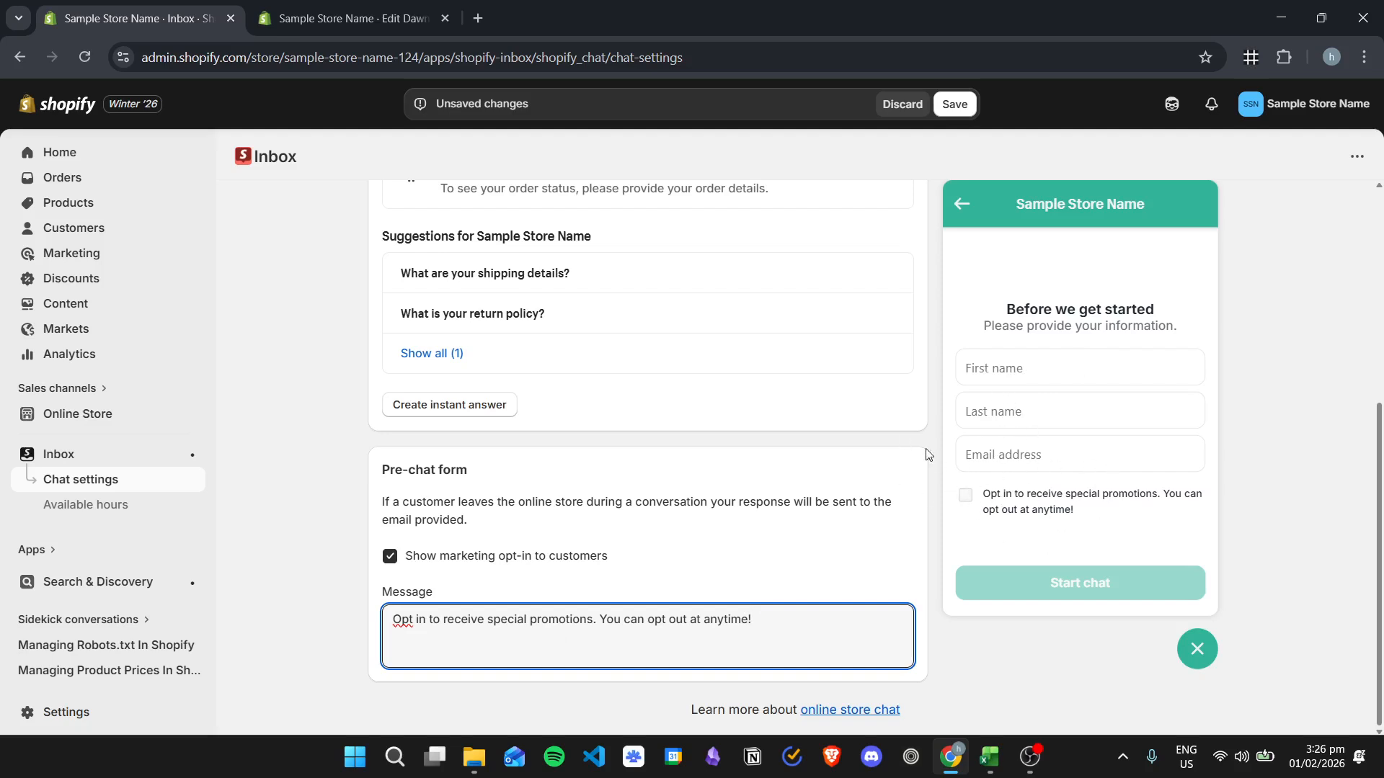
- Switch the marketing opt-in for customers off and back on, and save the chat settings
left_click(826, 573)
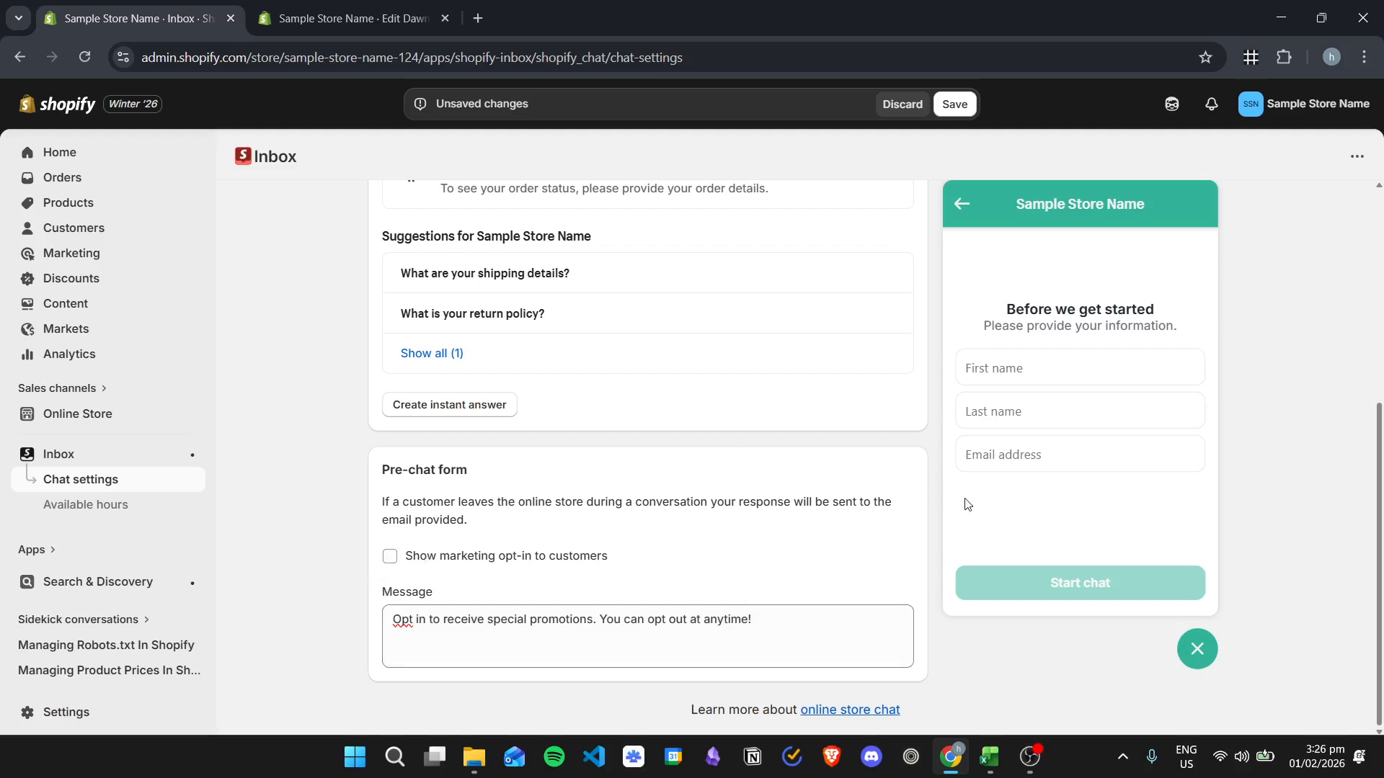
left_click(429, 561)
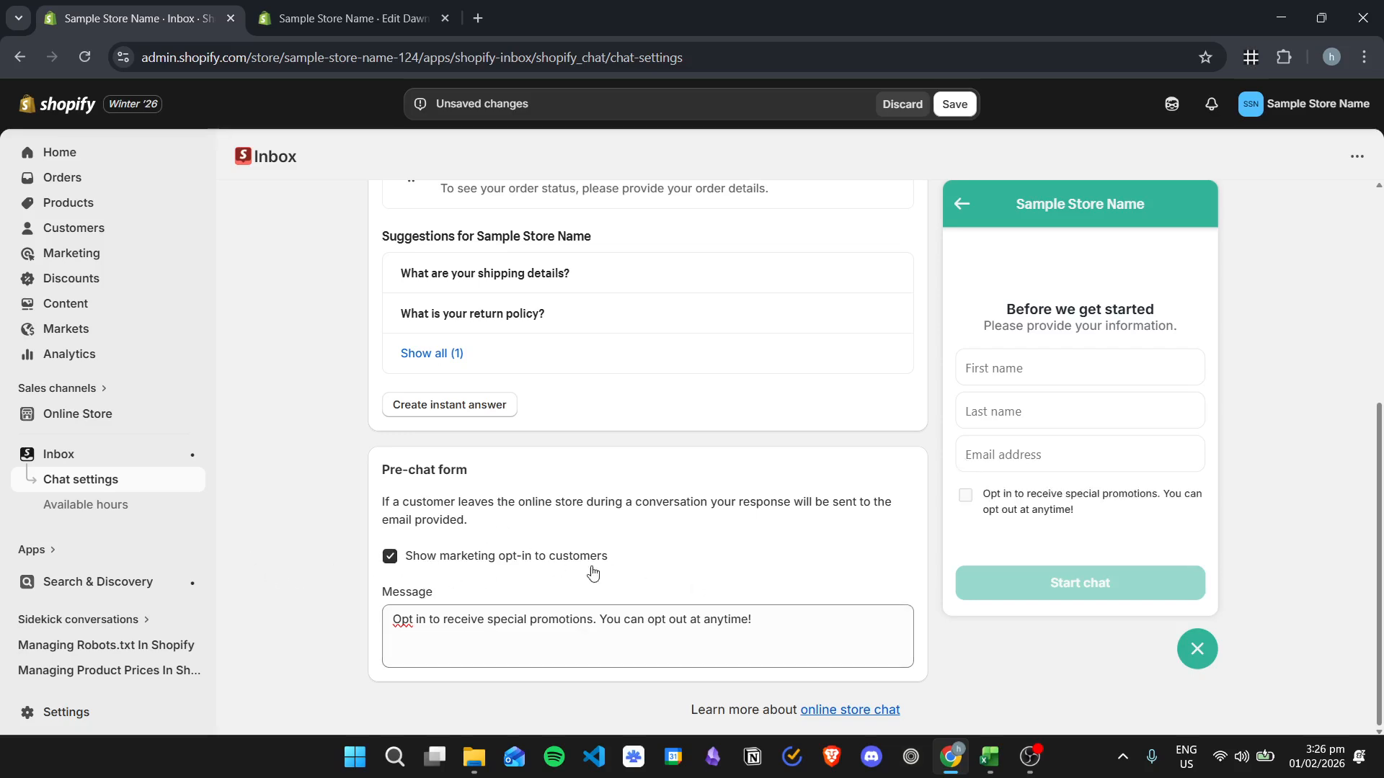
scroll(562, 374, "up", 5)
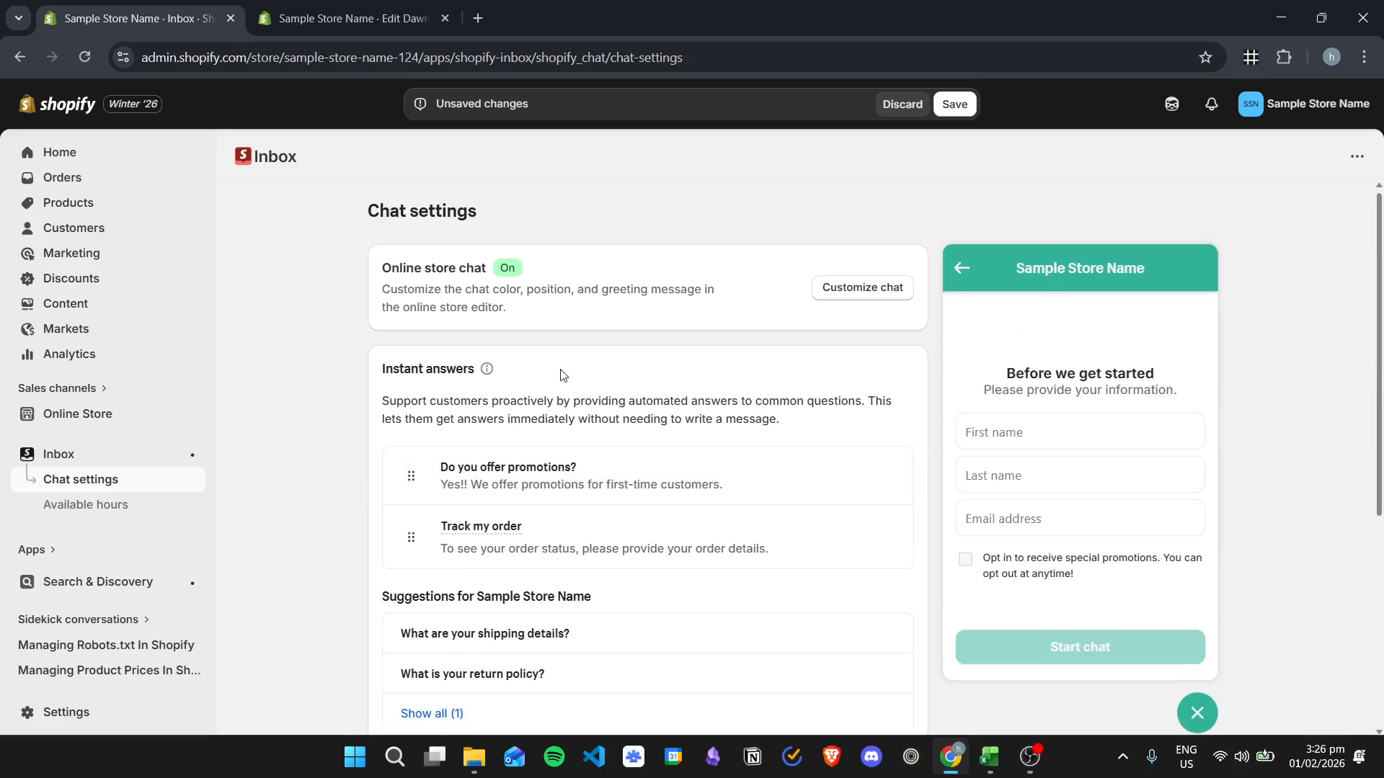
left_click(954, 104)
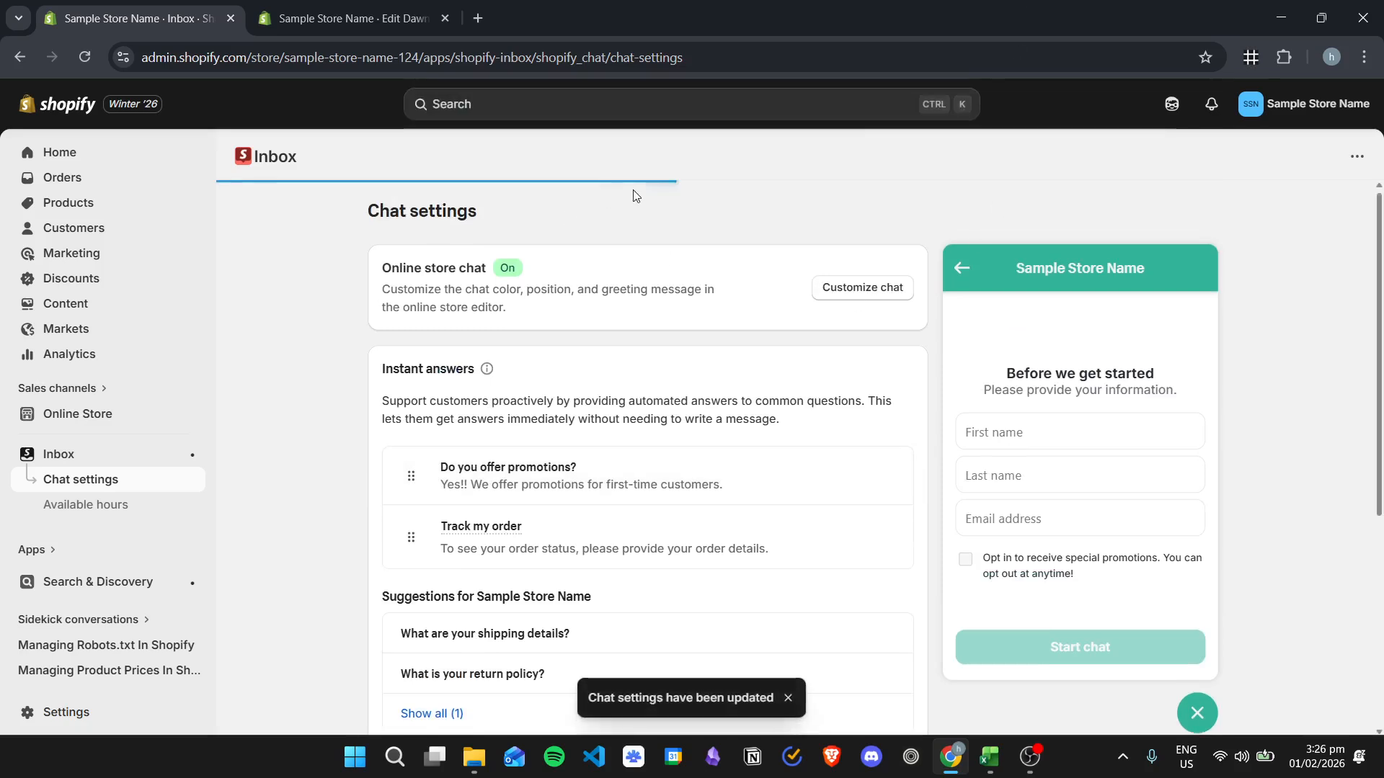
- Open Inbox's available hours and turn on the automated first reply
left_click(127, 506)
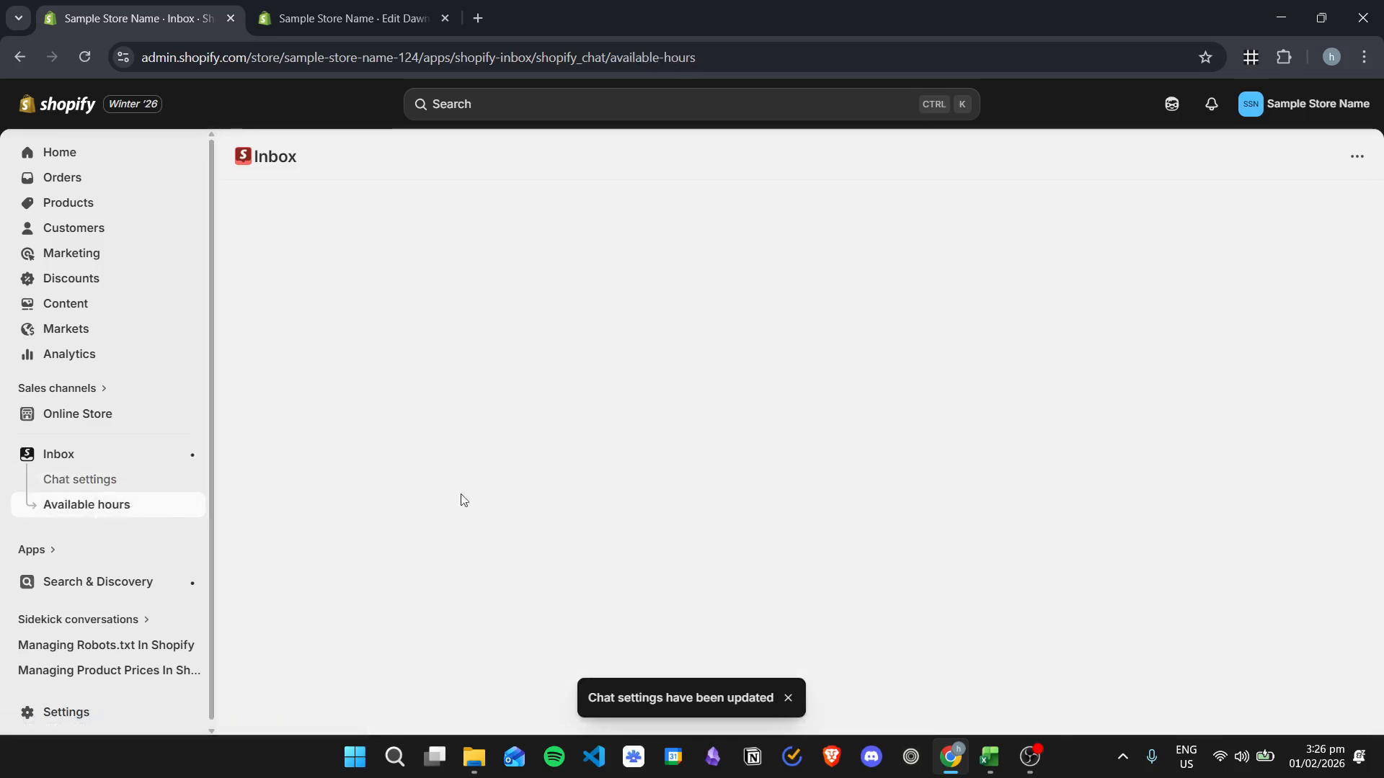
scroll(764, 374, "down", 1)
scroll(814, 381, "up", 1)
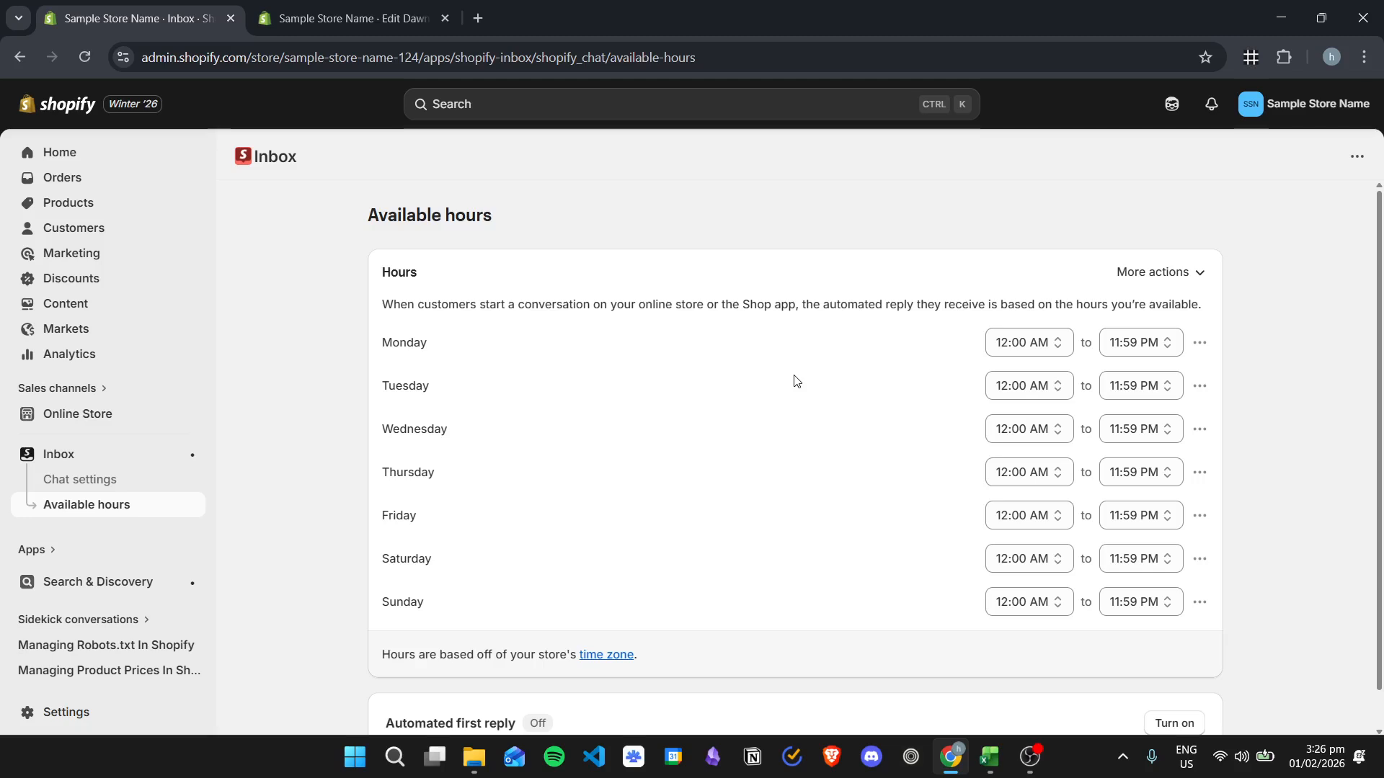
scroll(856, 358, "down", 1)
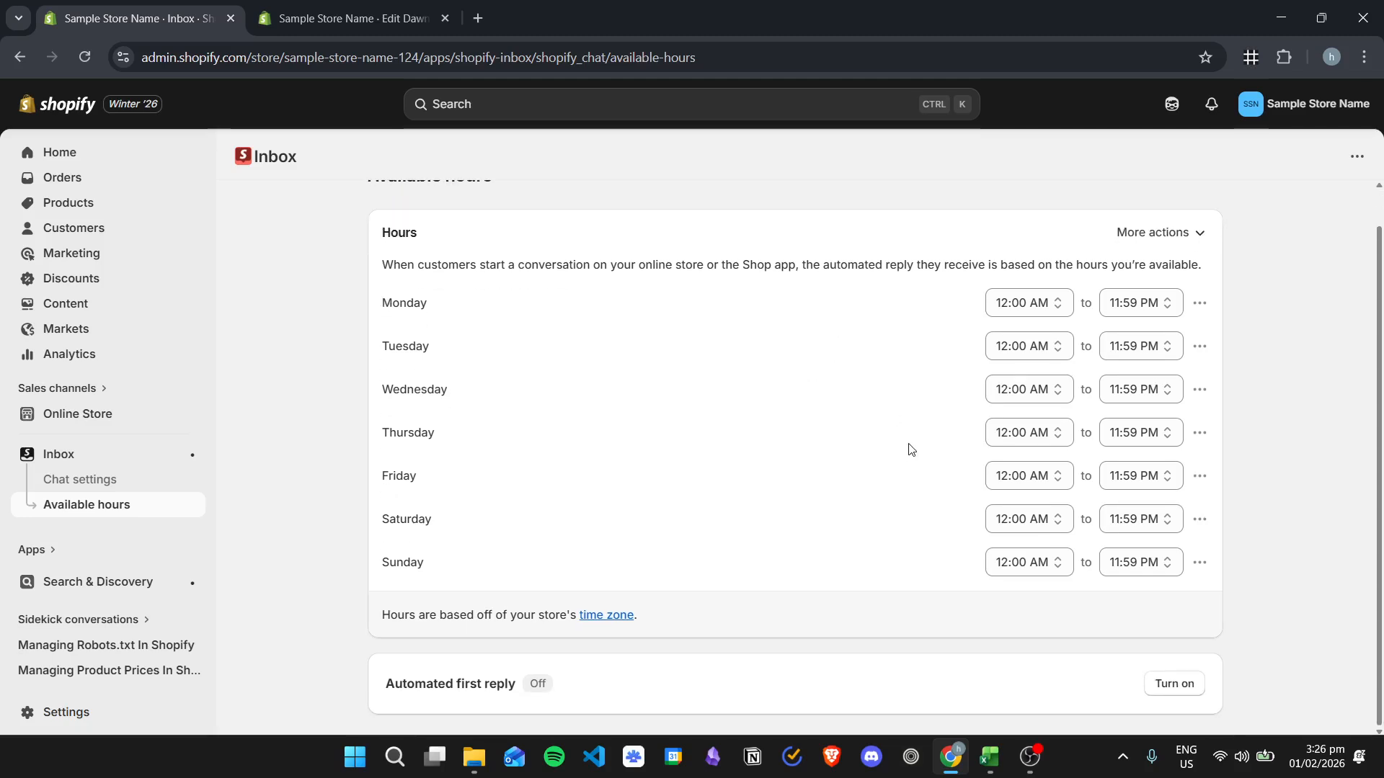
scroll(904, 439, "up", 1)
scroll(901, 425, "down", 1)
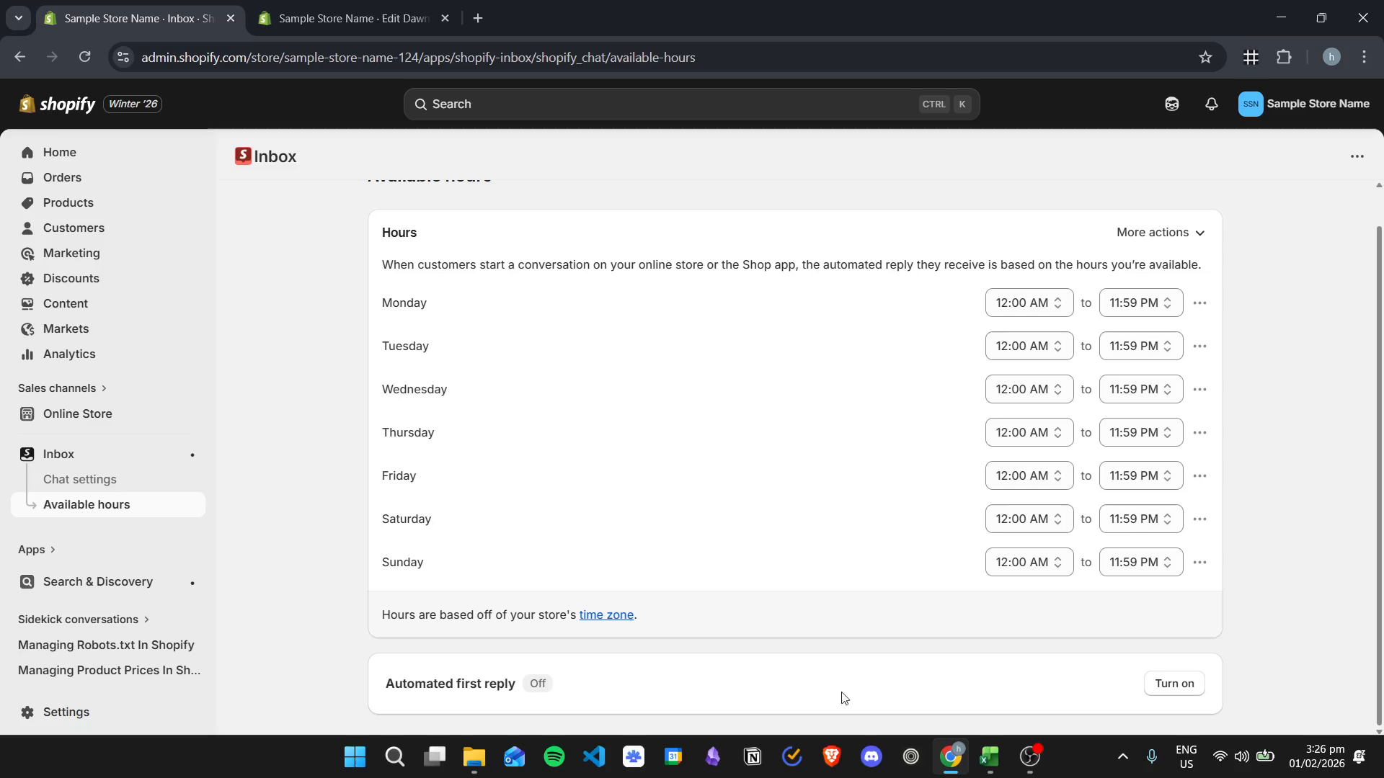
left_click(1173, 684)
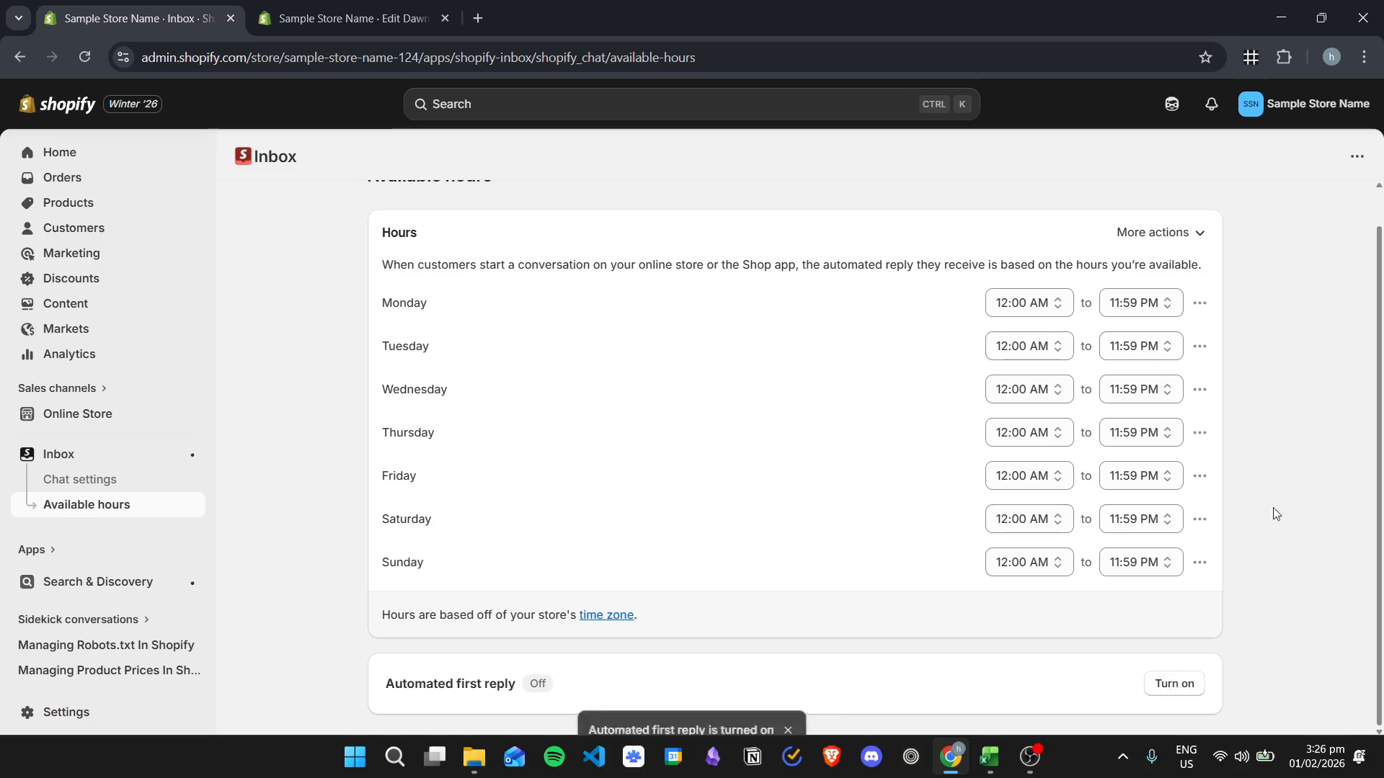
- Open the automated reply for outside of available hours, examine its message and return to the available hours
scroll(1251, 432, "down", 3)
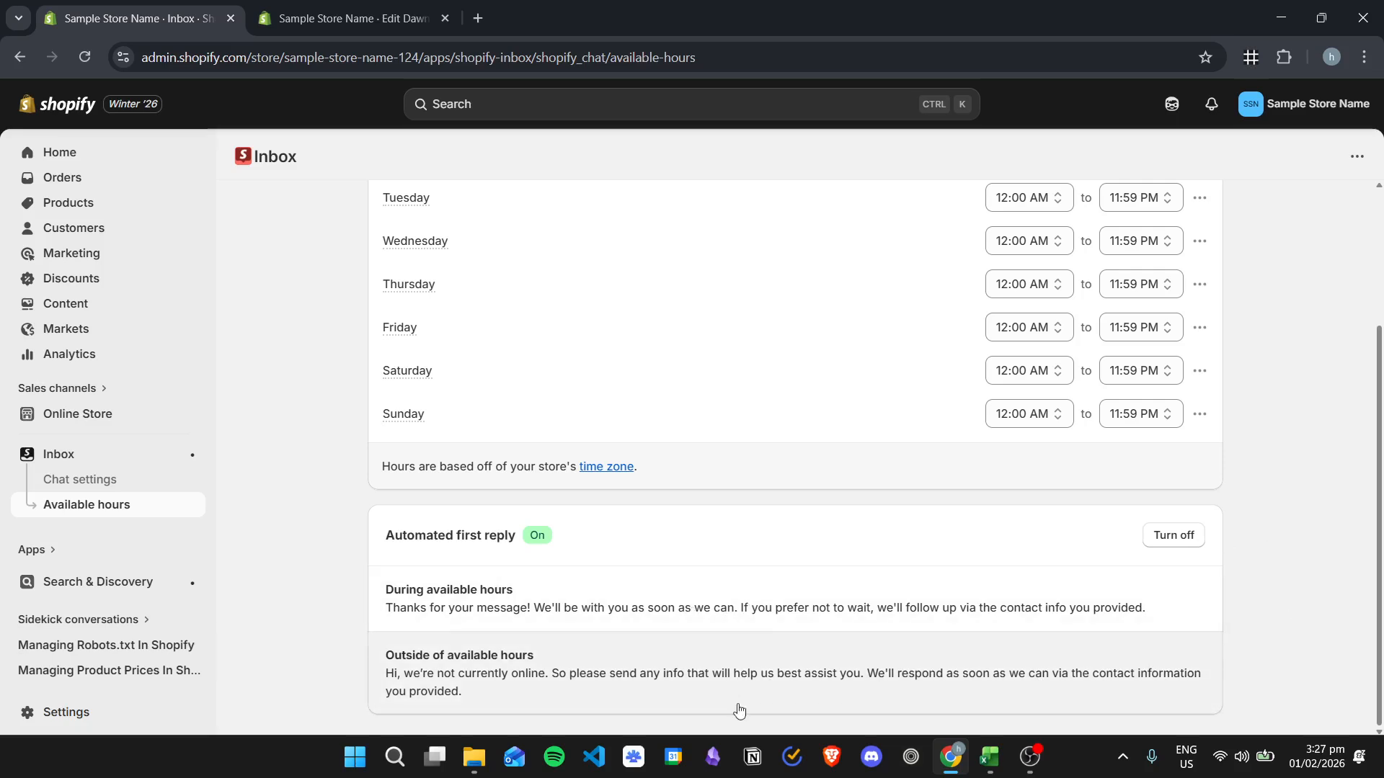
left_click(822, 672)
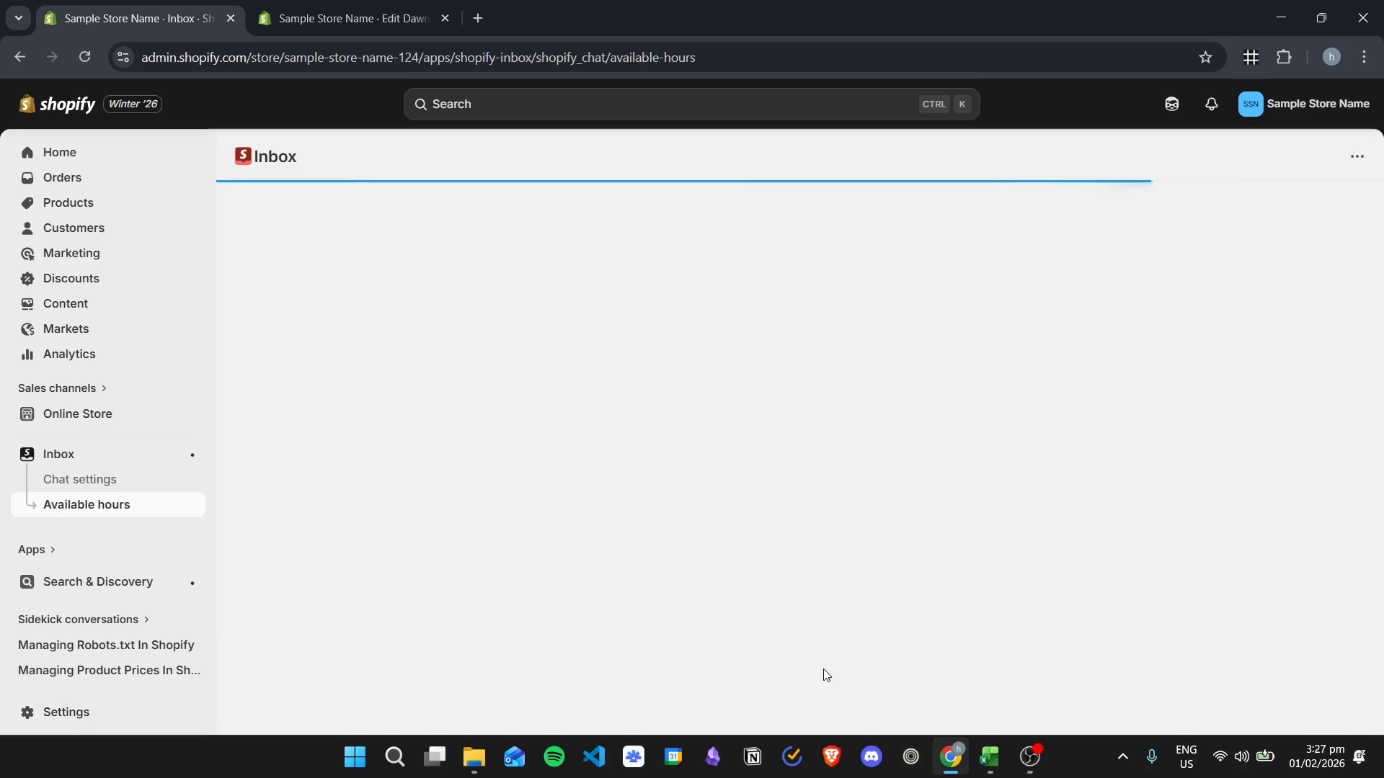
left_click(833, 339)
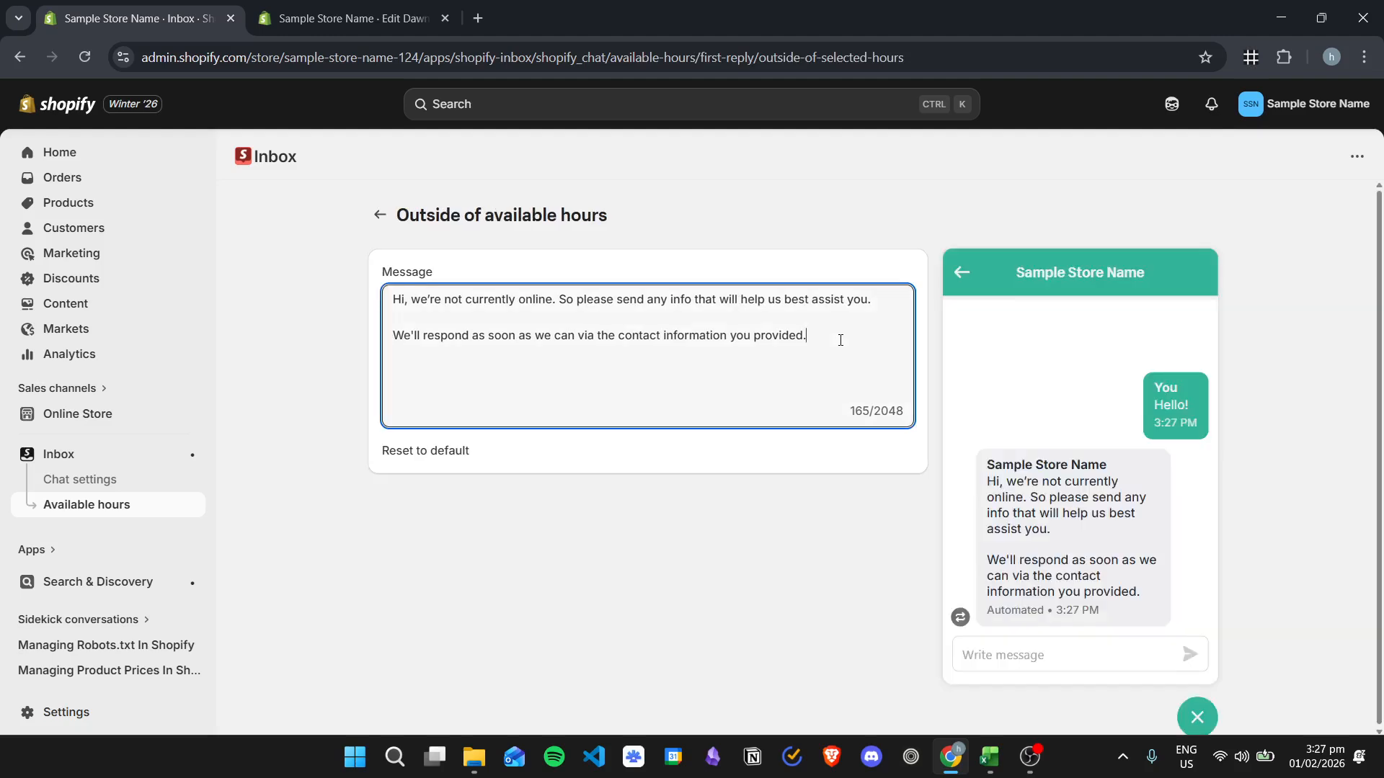
left_click_drag(729, 332, 546, 299)
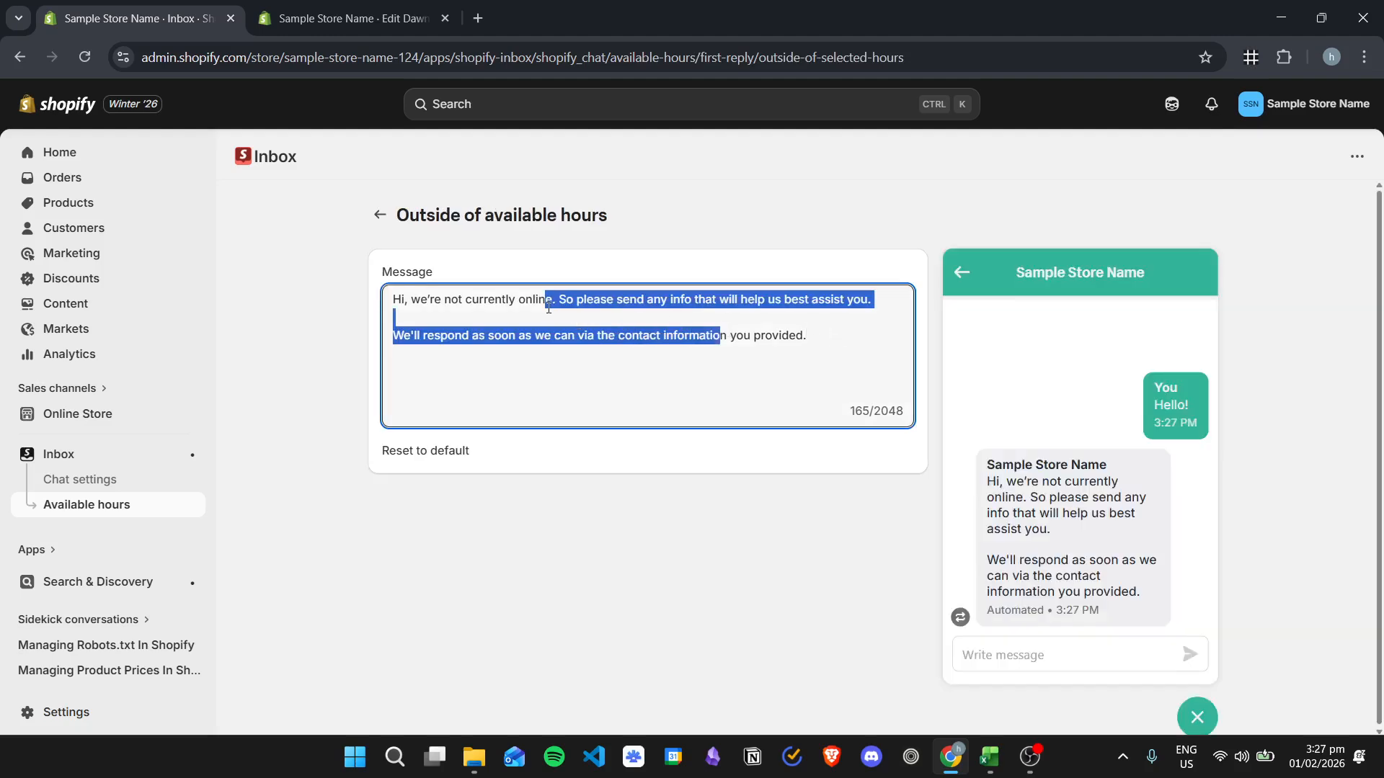
left_click(756, 335)
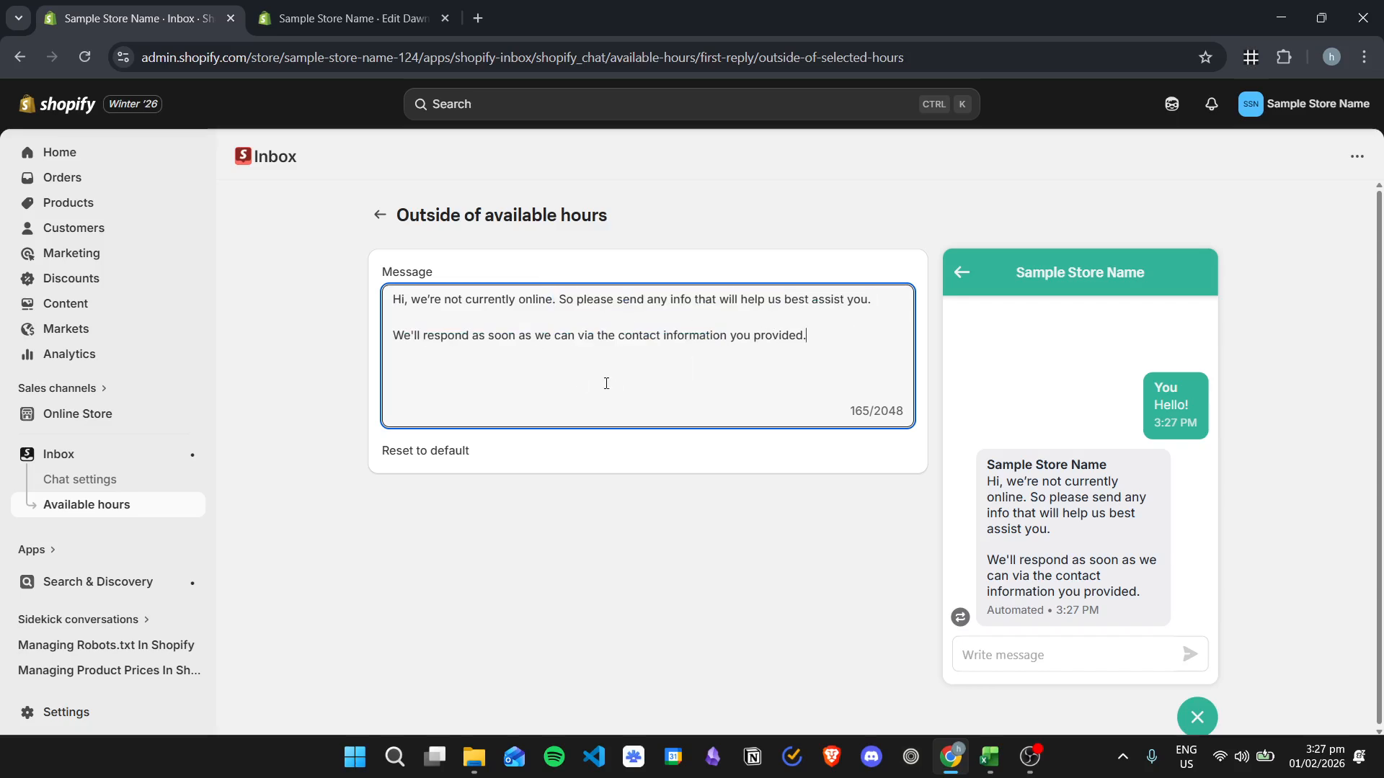
left_click(380, 214)
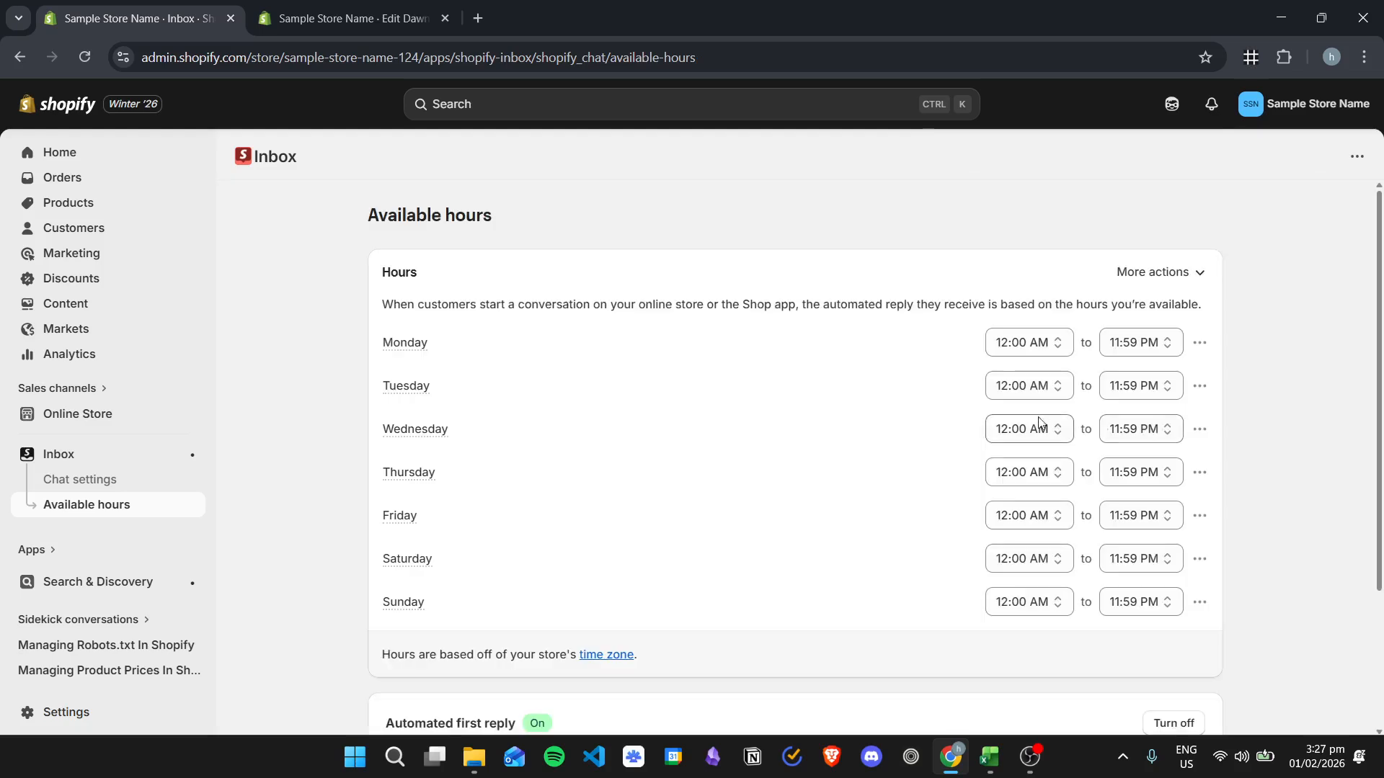
- Set Monday's available hours to 9:00 AM to 6:00 PM
scroll(924, 418, "down", 3)
scroll(715, 616, "up", 3)
left_click(1048, 348)
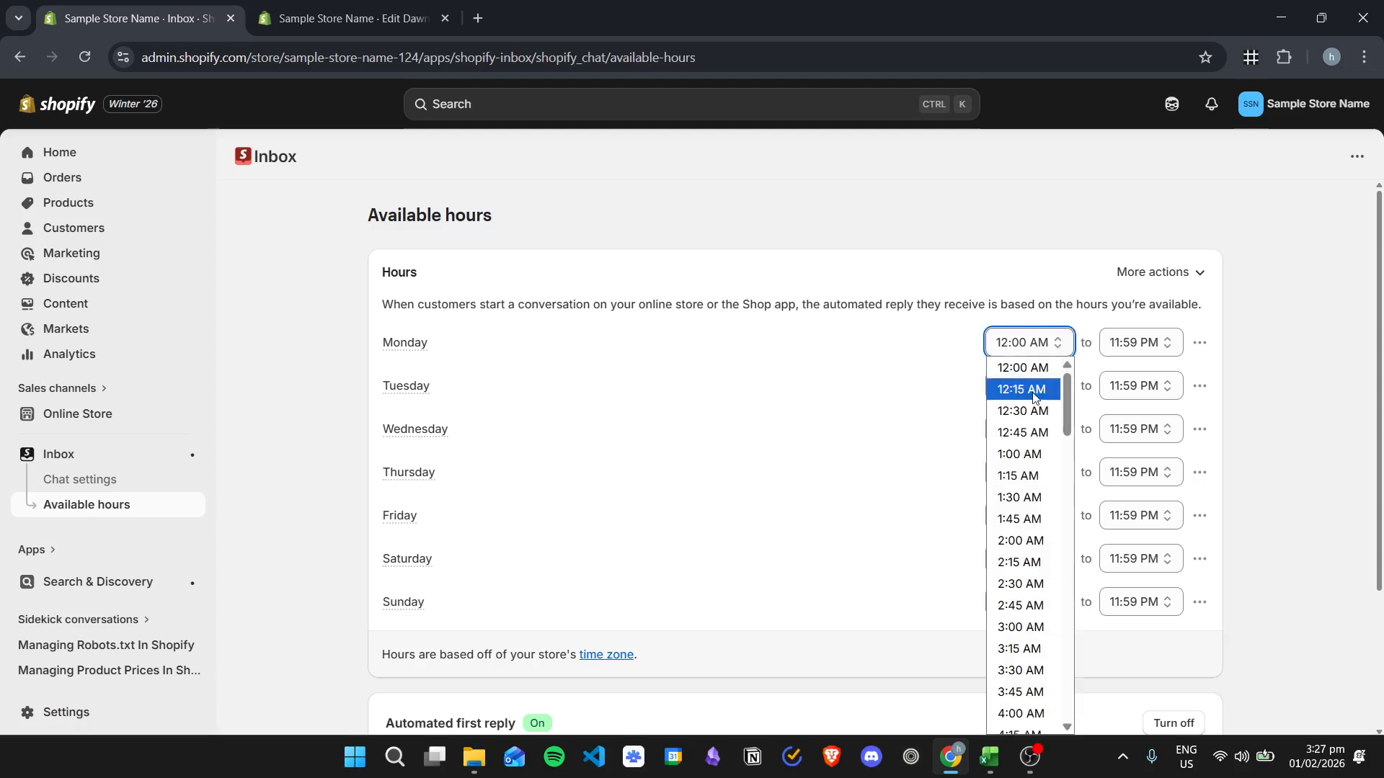
scroll(1047, 391, "down", 7)
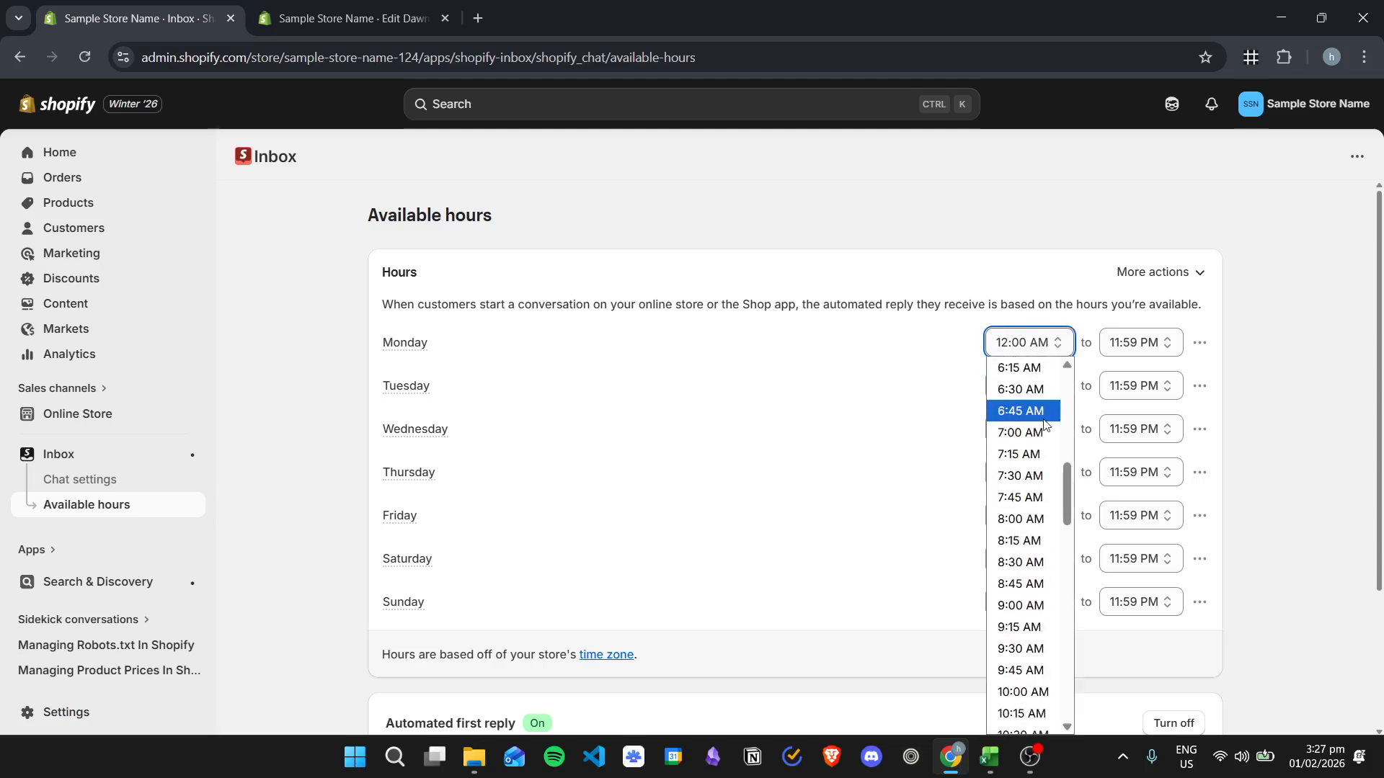
scroll(1042, 425, "down", 2)
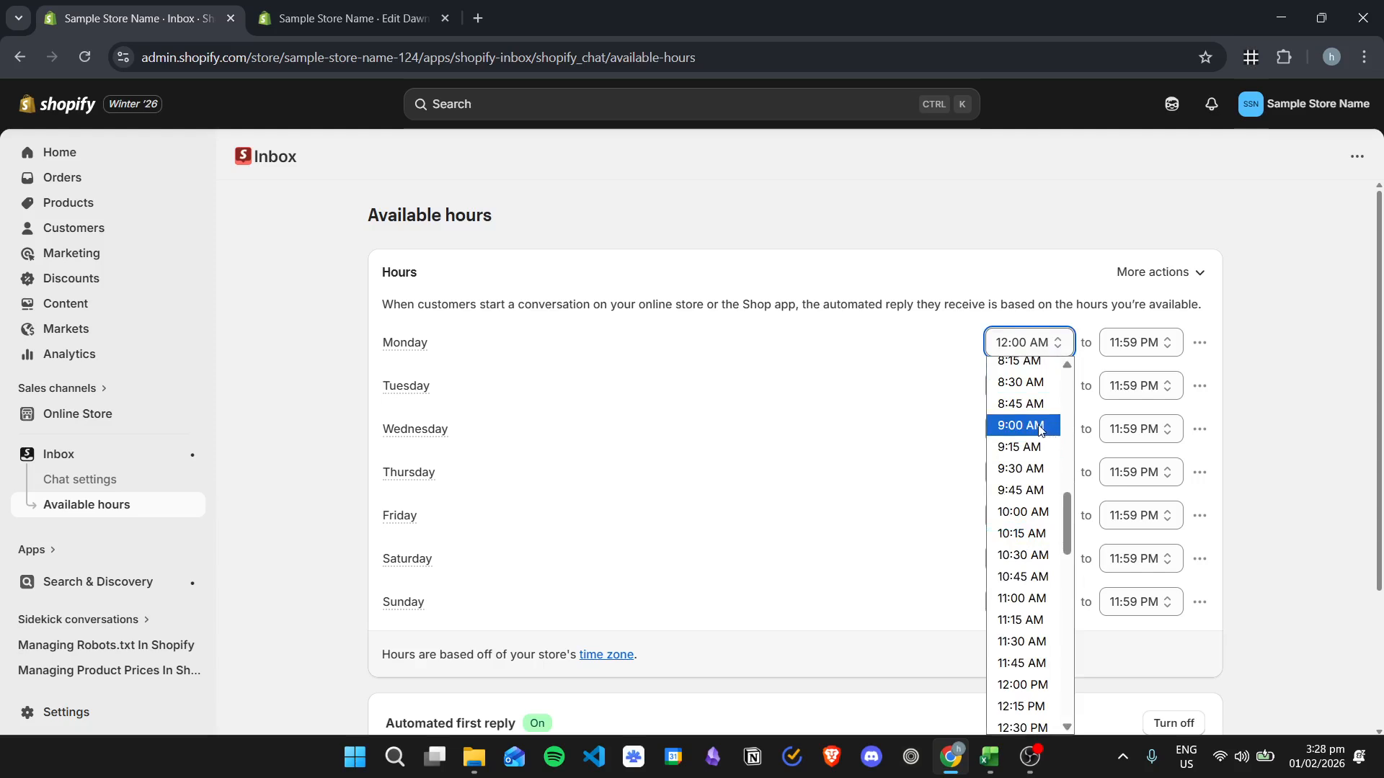
left_click(1041, 425)
left_click(1139, 342)
scroll(1141, 430, "up", 3)
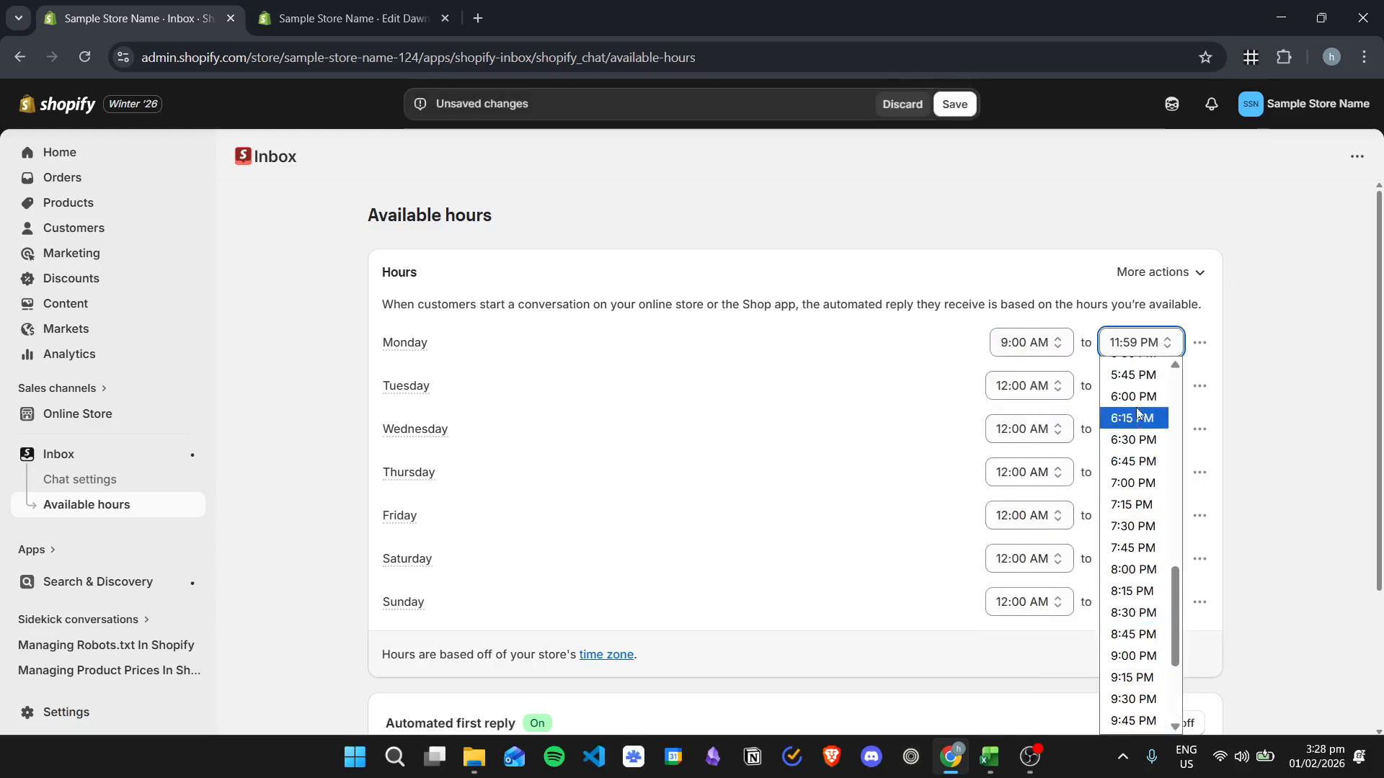
left_click(1133, 396)
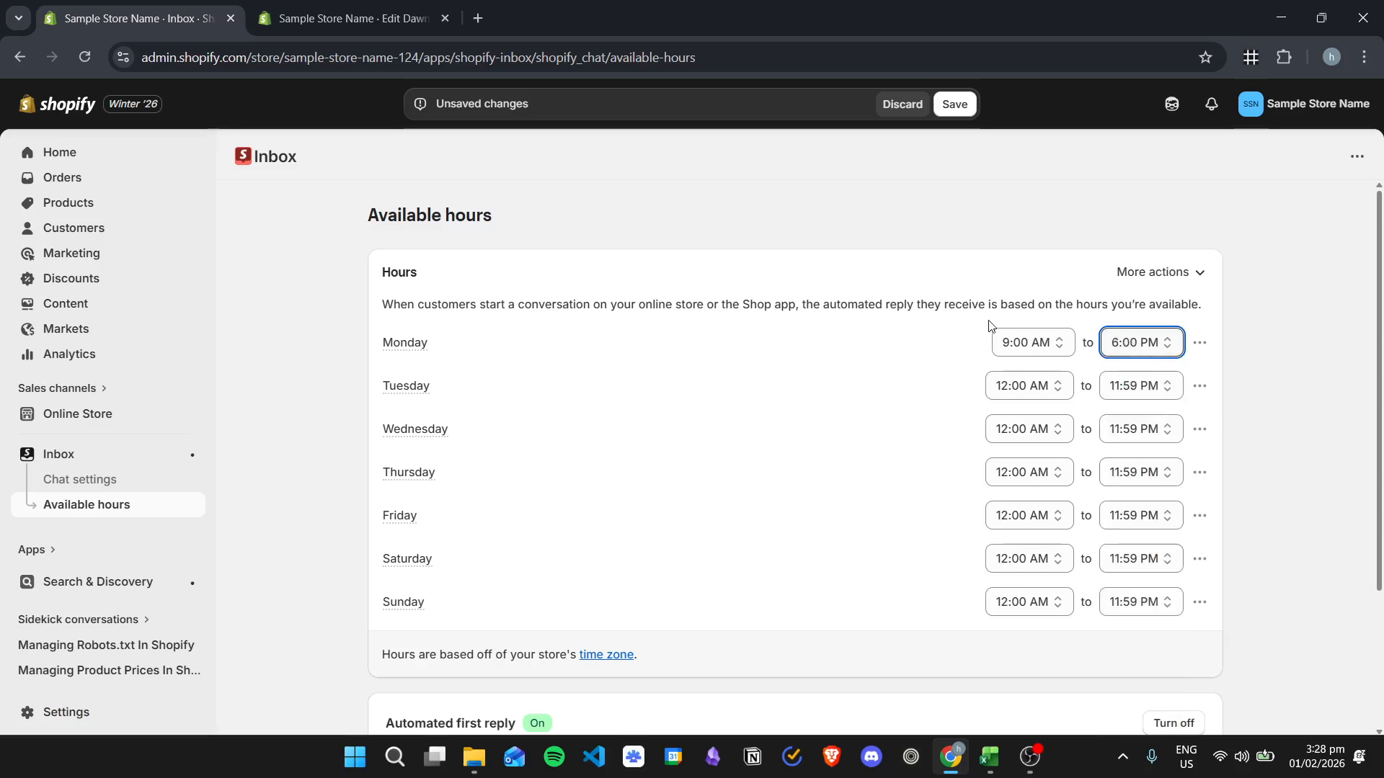
- Review the automated replies for during and outside of available hours, and save the available hours
scroll(831, 364, "down", 3)
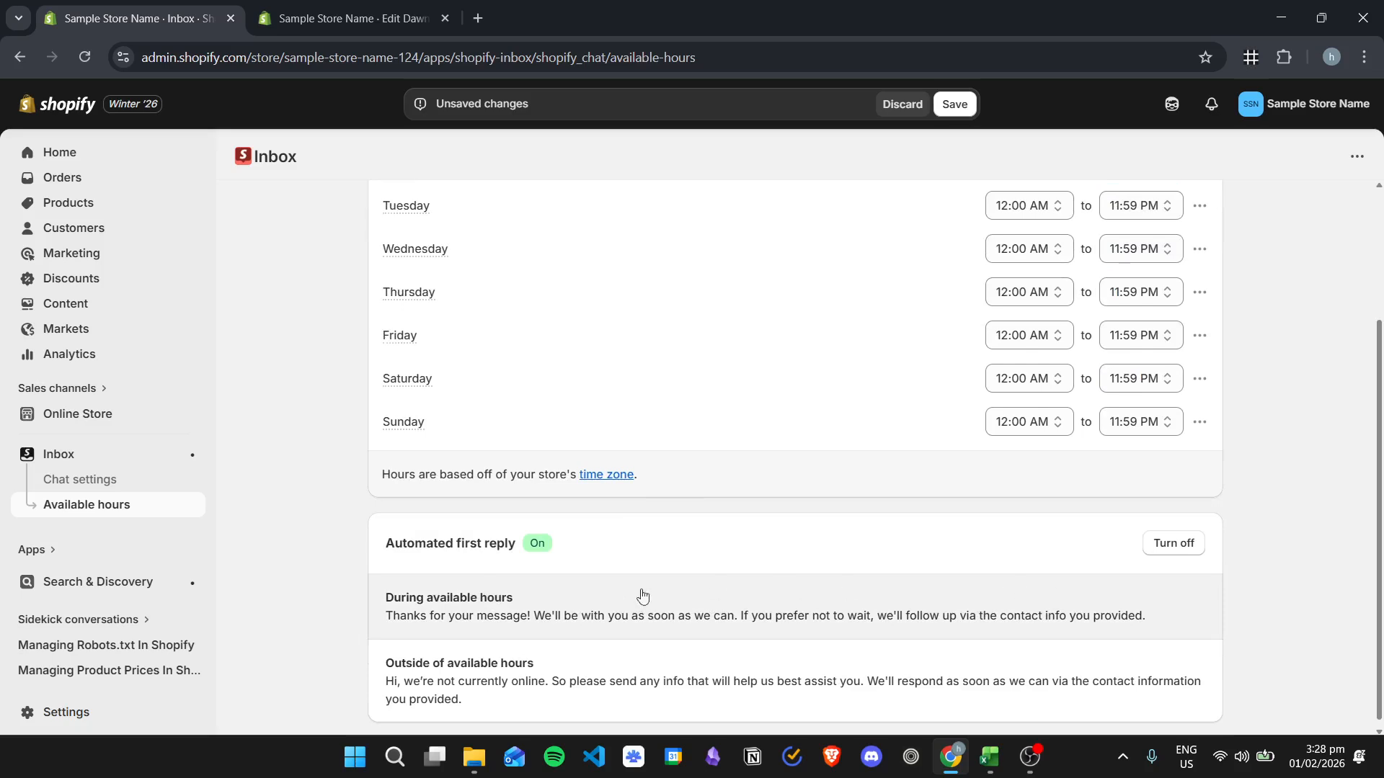
scroll(797, 596, "up", 1)
scroll(776, 519, "down", 1)
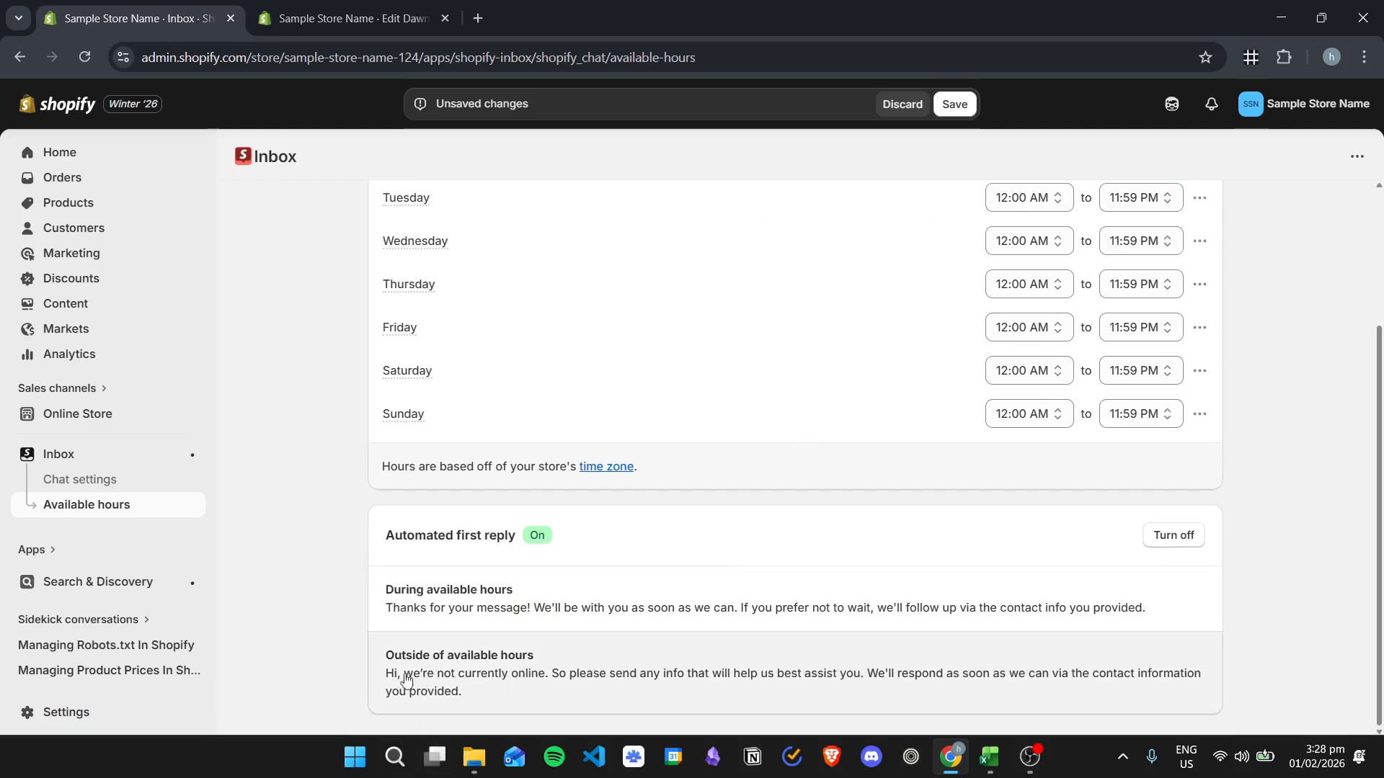
scroll(840, 553, "up", 3)
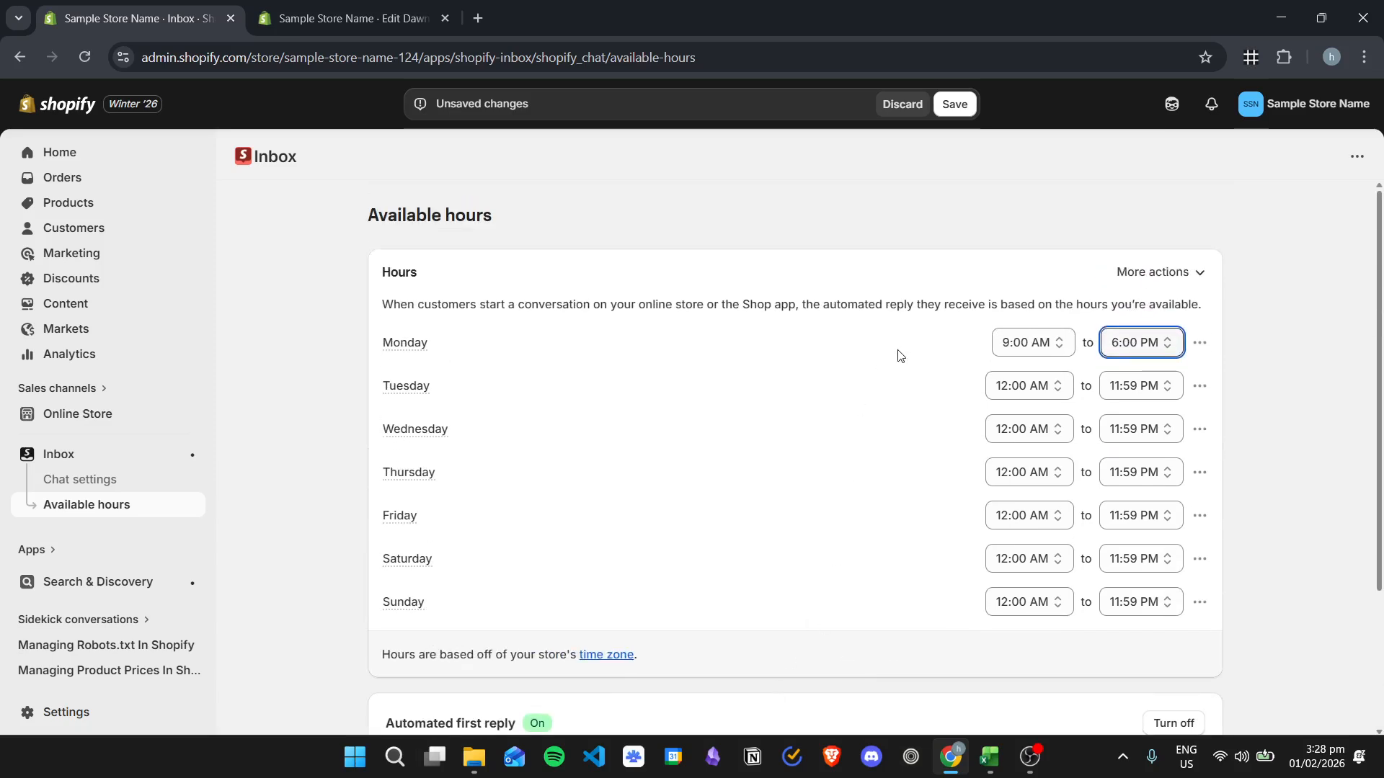
left_click(954, 103)
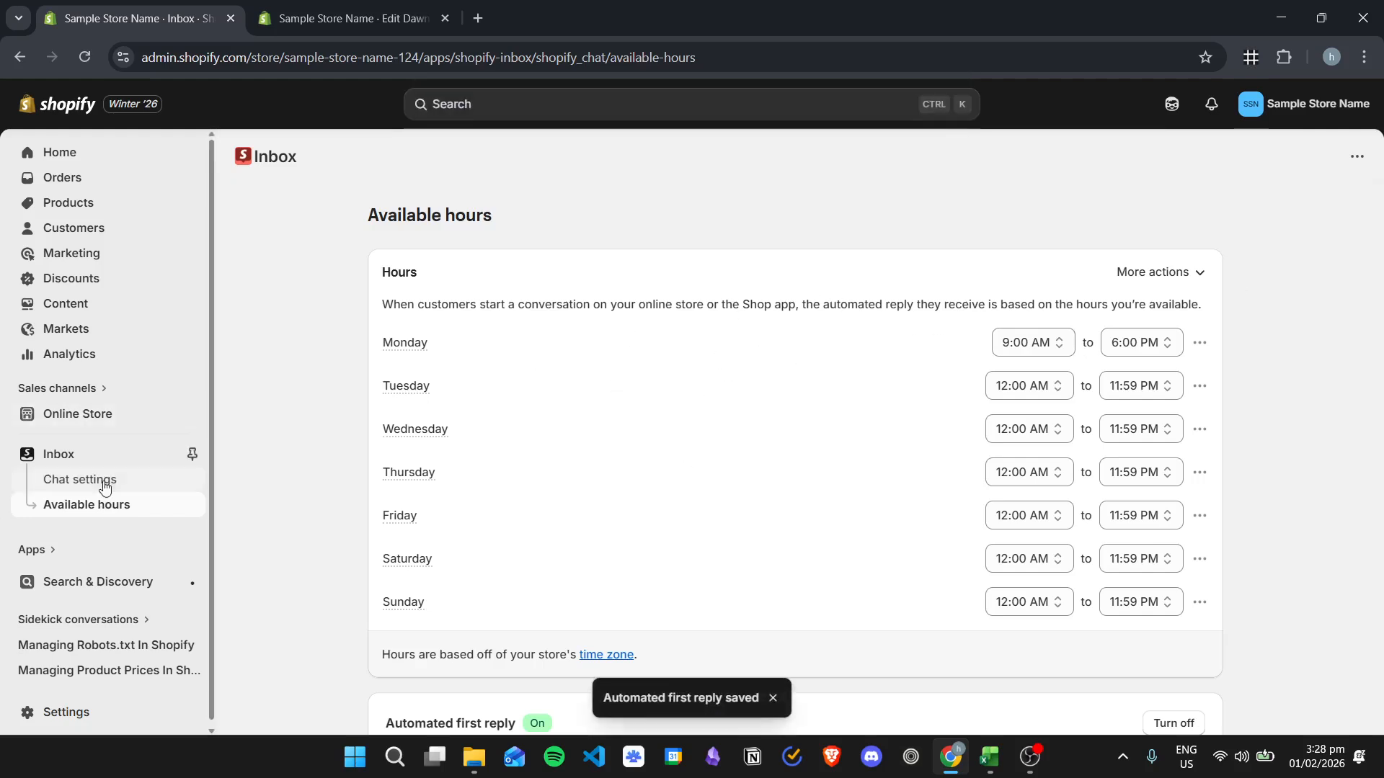
- View the live online store, collapse the theme preview bar and open the live chat window
left_click(114, 412)
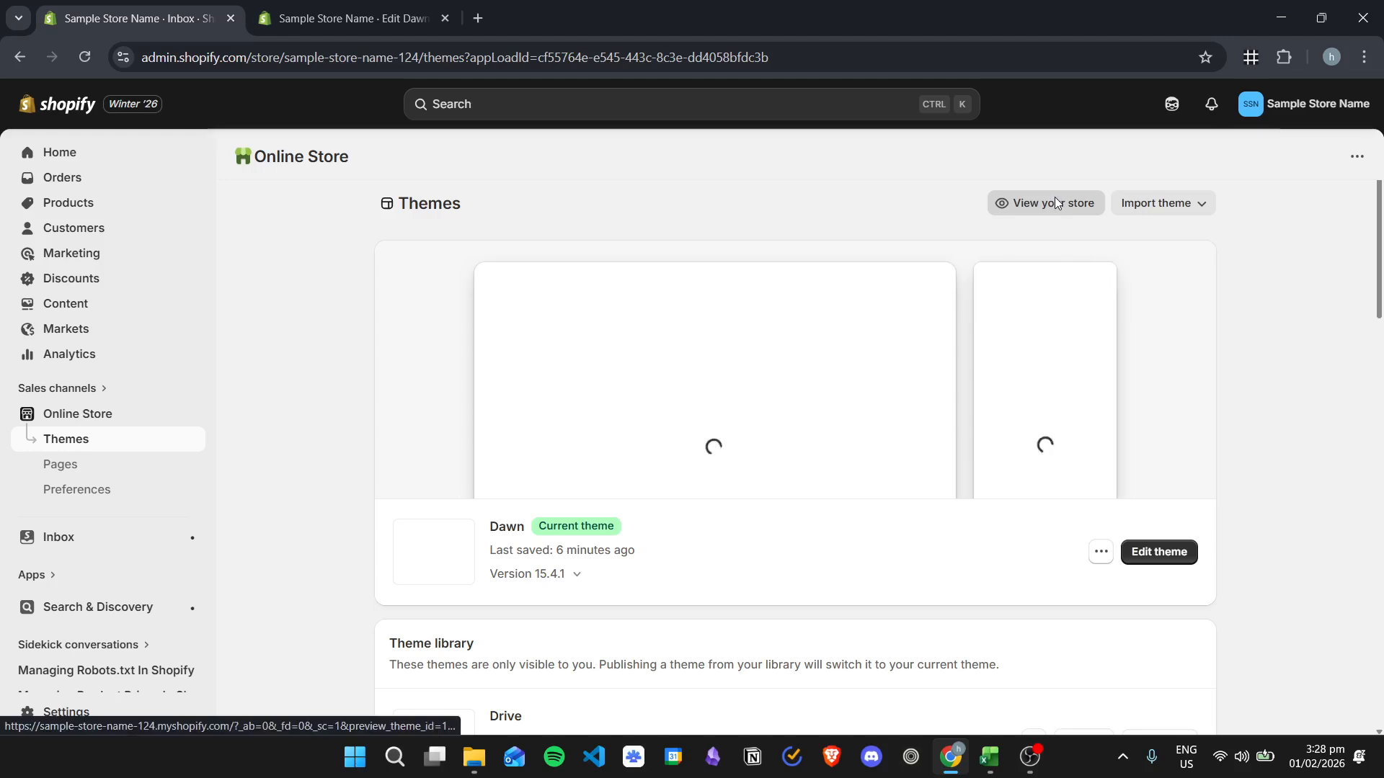
left_click(1052, 199)
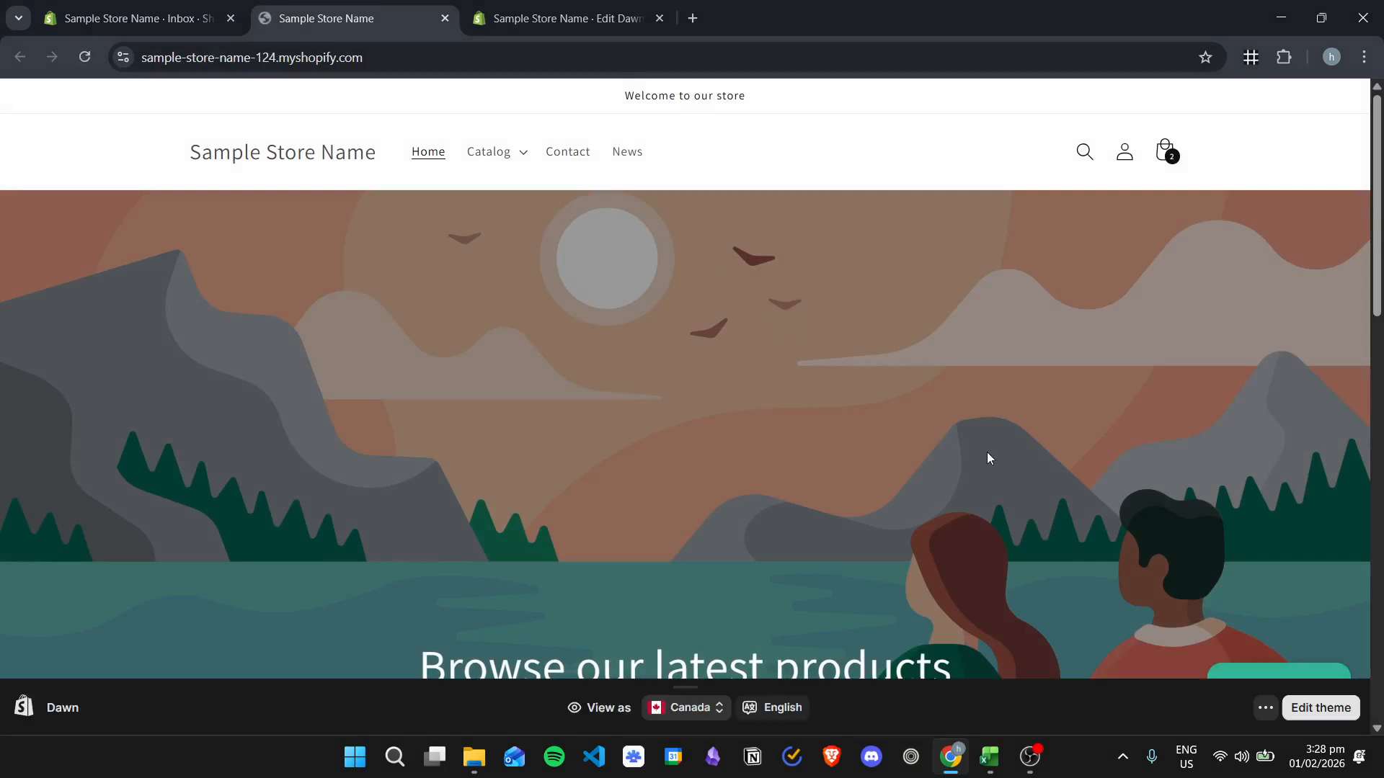
left_click(684, 687)
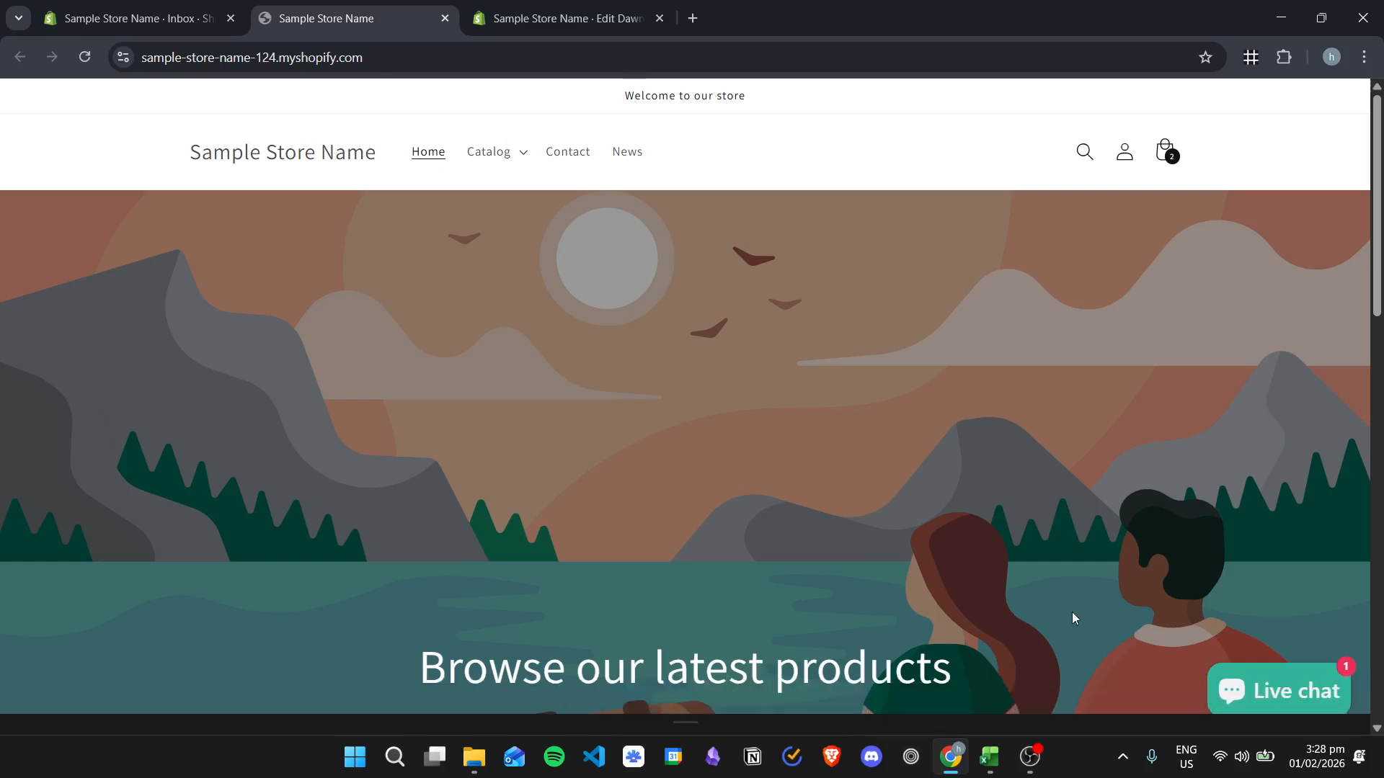
left_click(1274, 690)
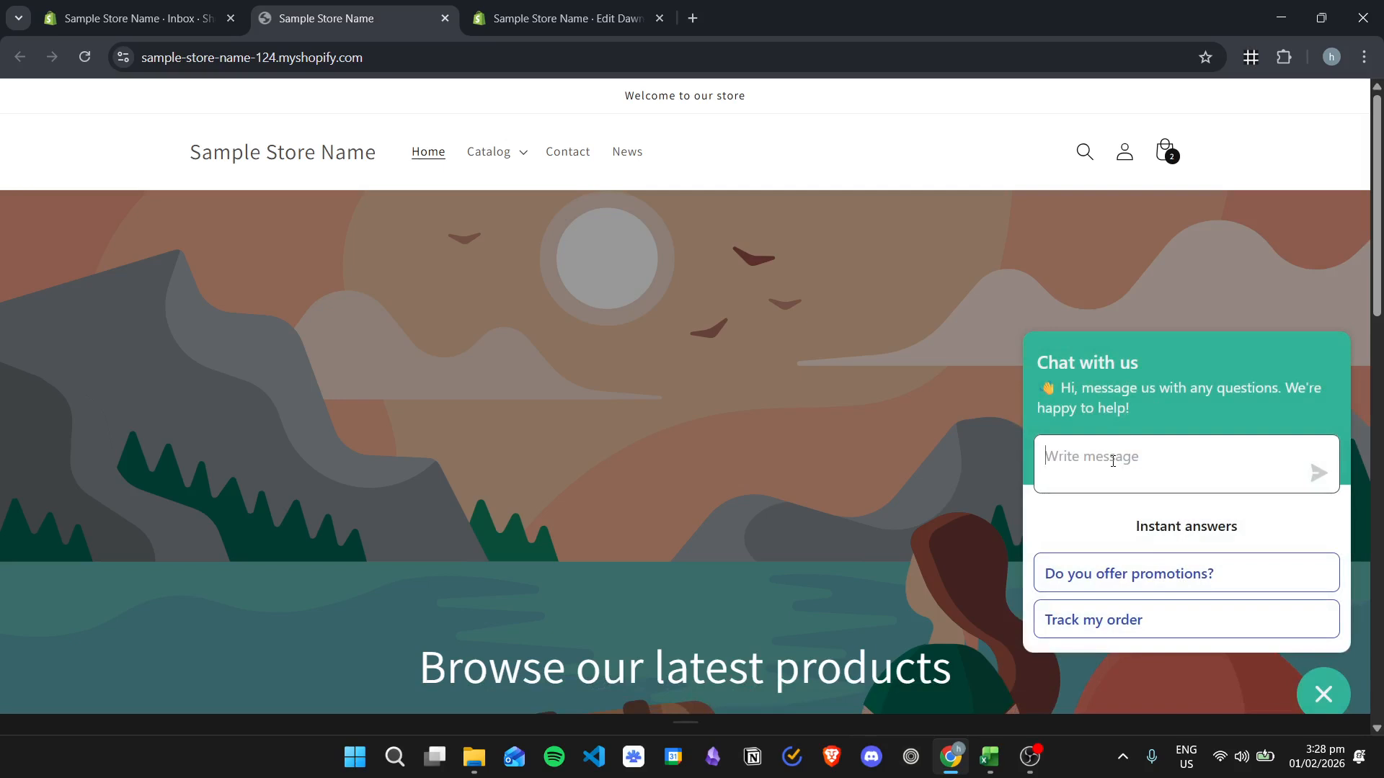
- Send the chat message "Hello" and fill in the customer's first and last name in the pre-chat form
type("Hello")
left_click(1313, 473)
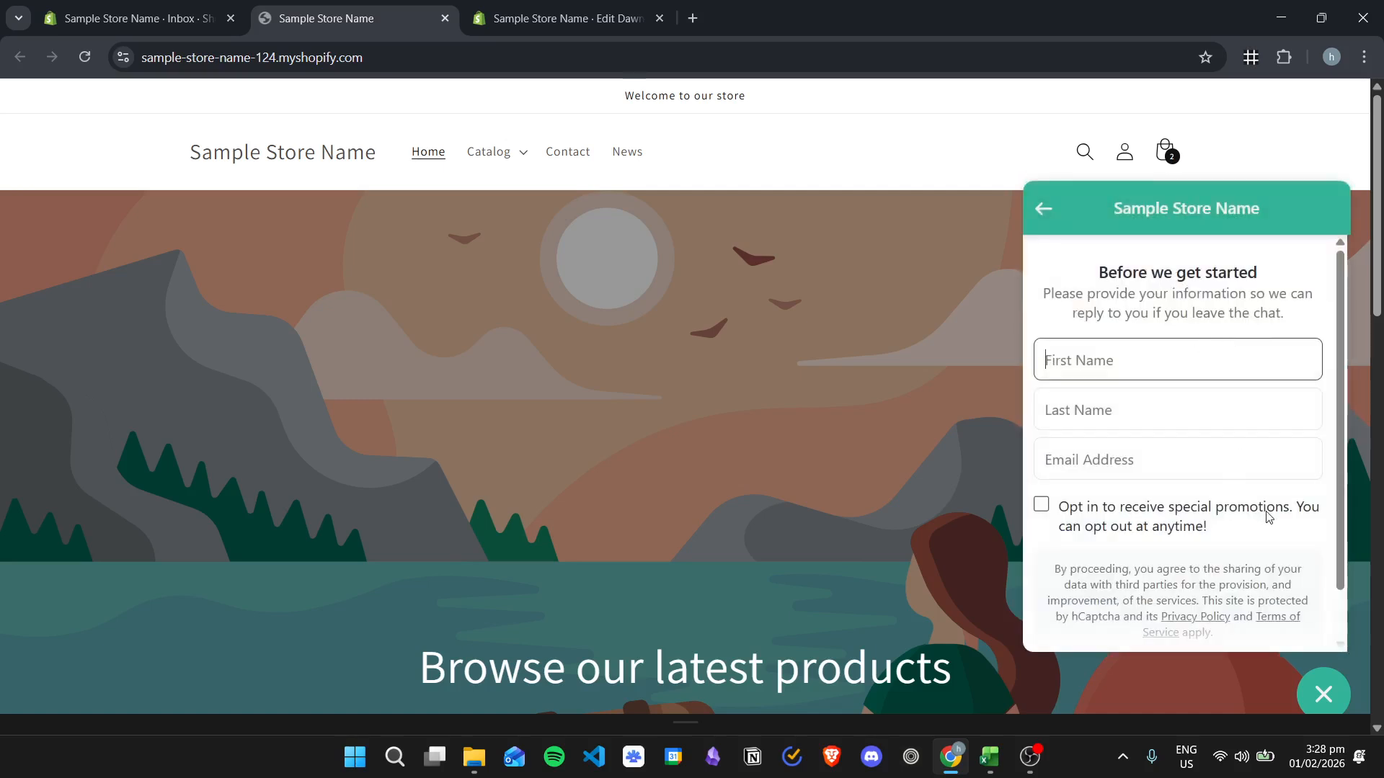
key("Tab")
key("Tab")
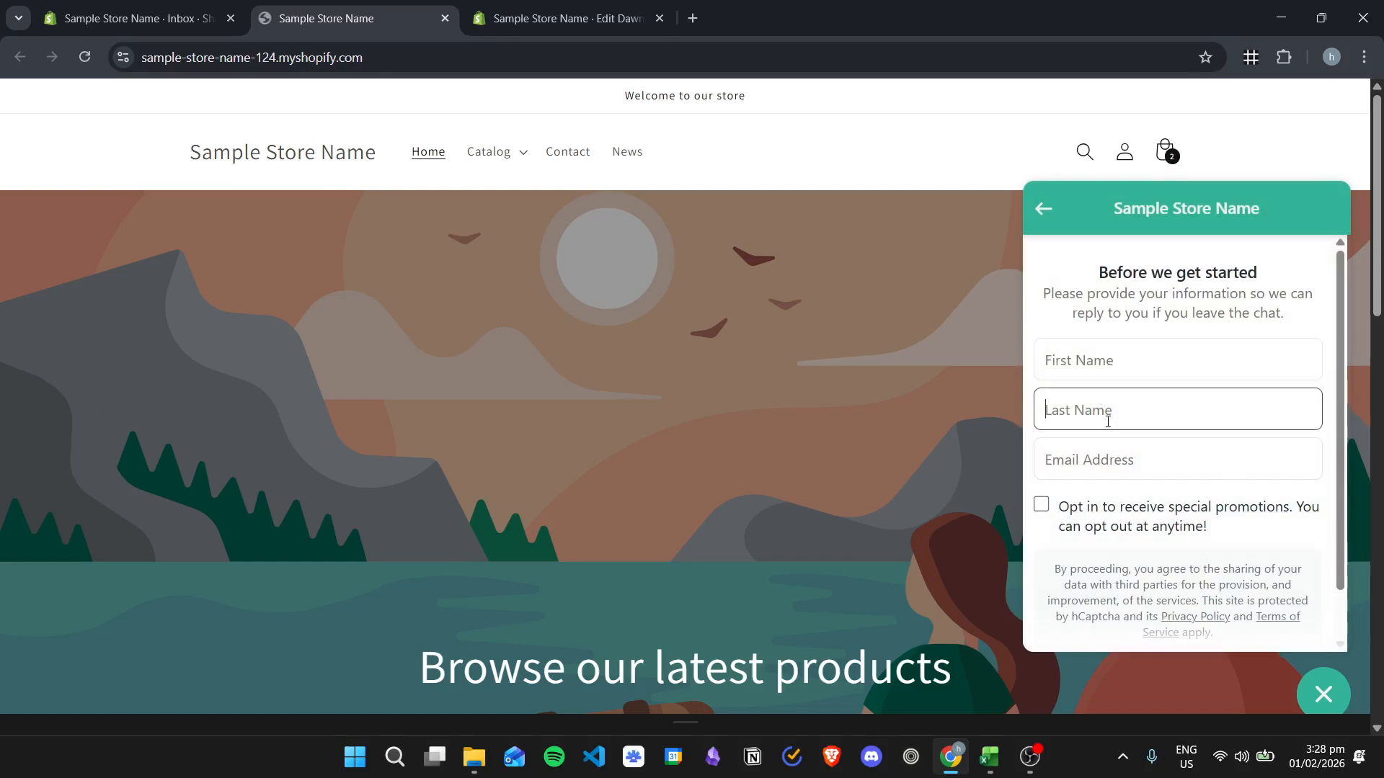
left_click(1115, 348)
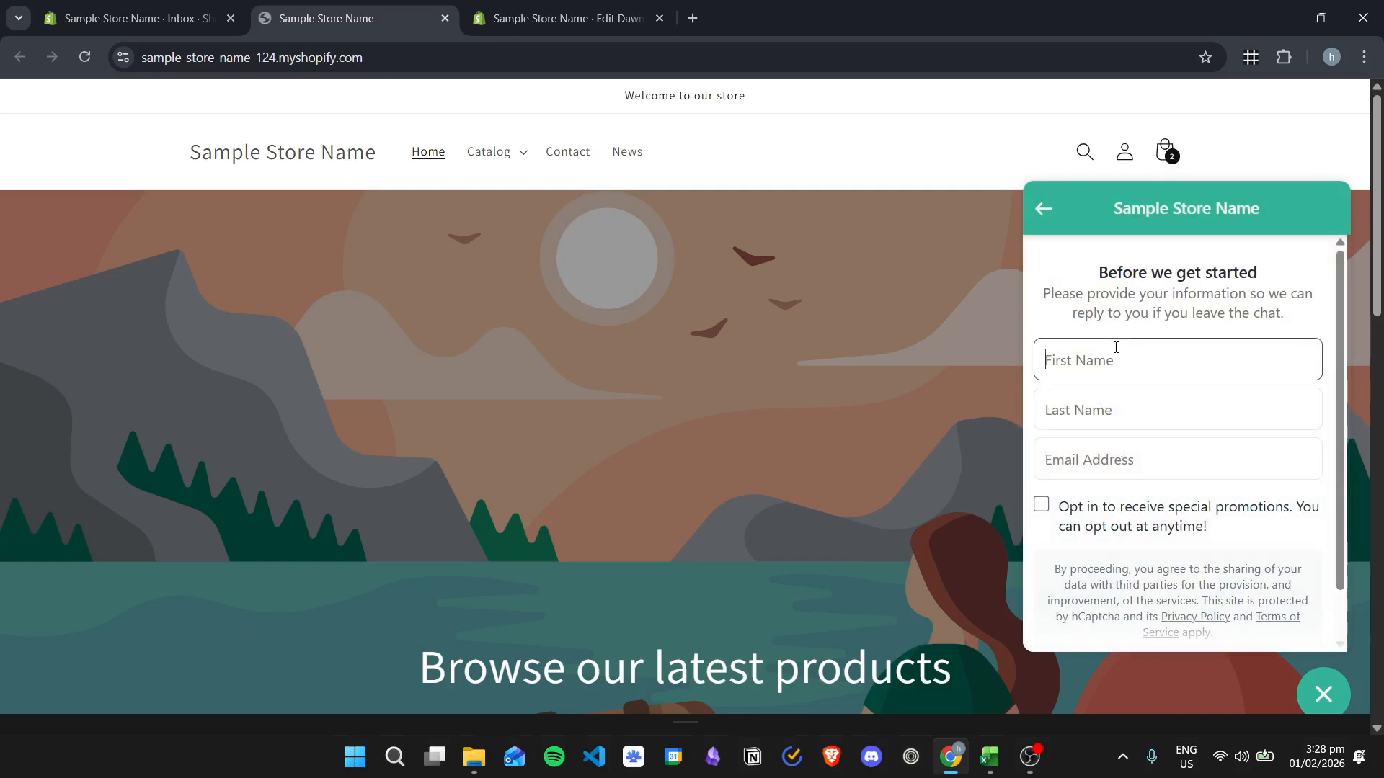
type("Sample")
key("Tab")
type("Name")
key("Tab")
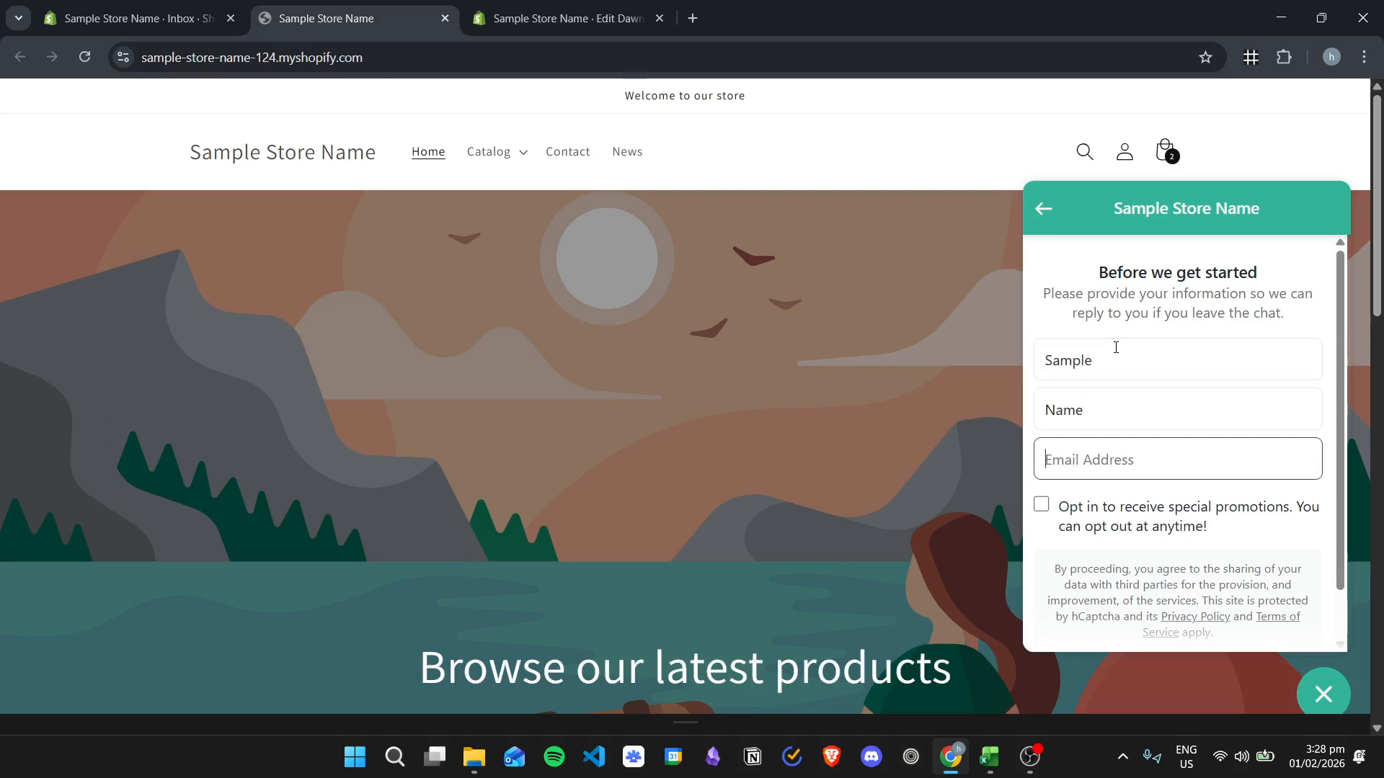
- Enter the customer's email address without opting in to promotions, and start the chat
type("ho")
key("BackSpace")
type("sample@email.com")
scroll(1112, 373, "down", 1)
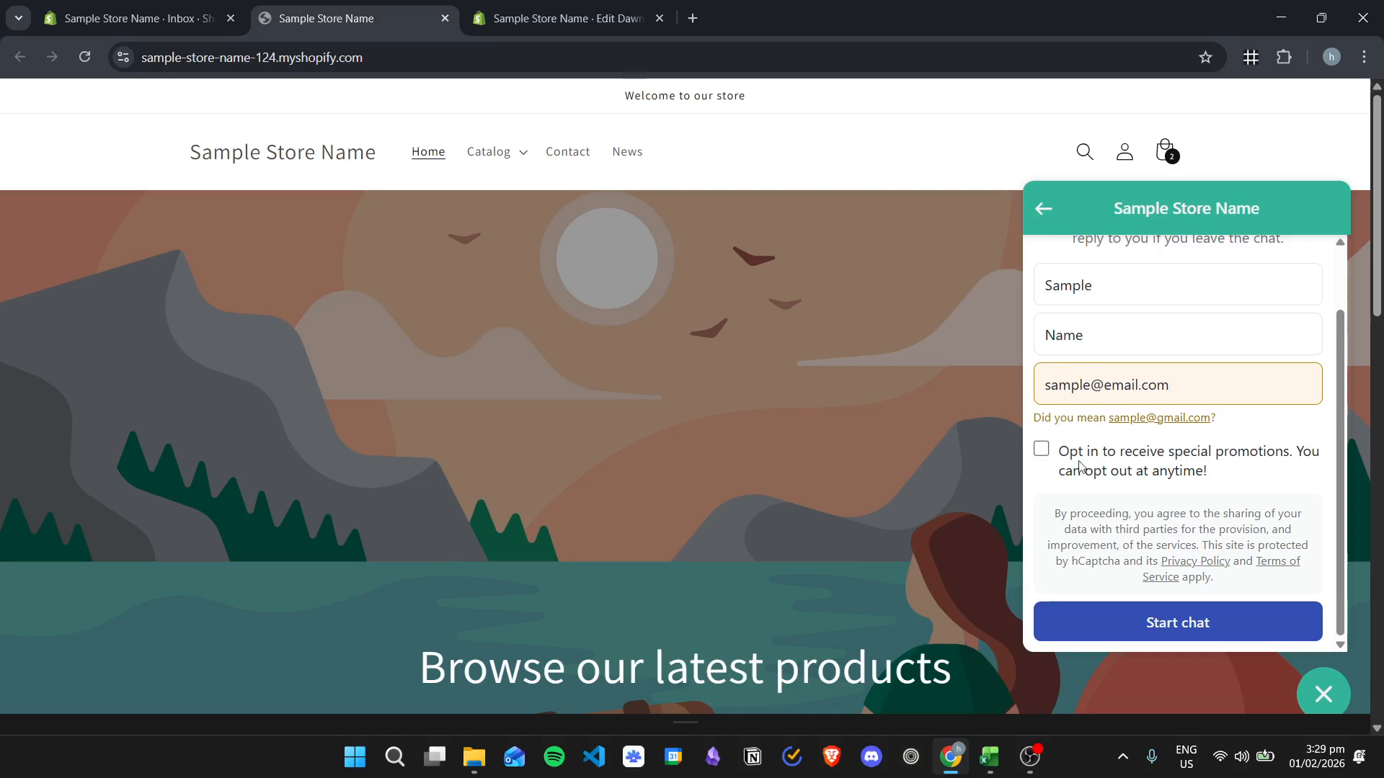
left_click(1152, 629)
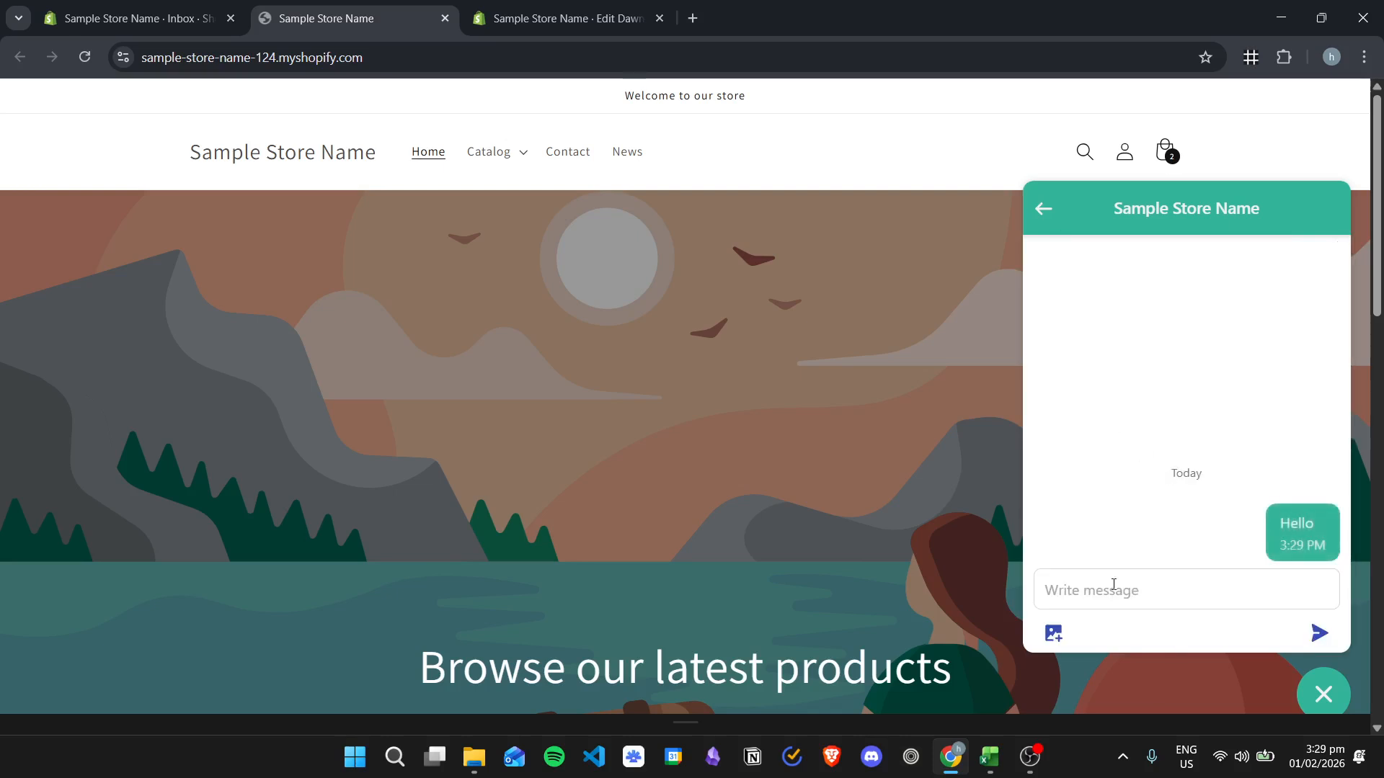
left_click(1129, 596)
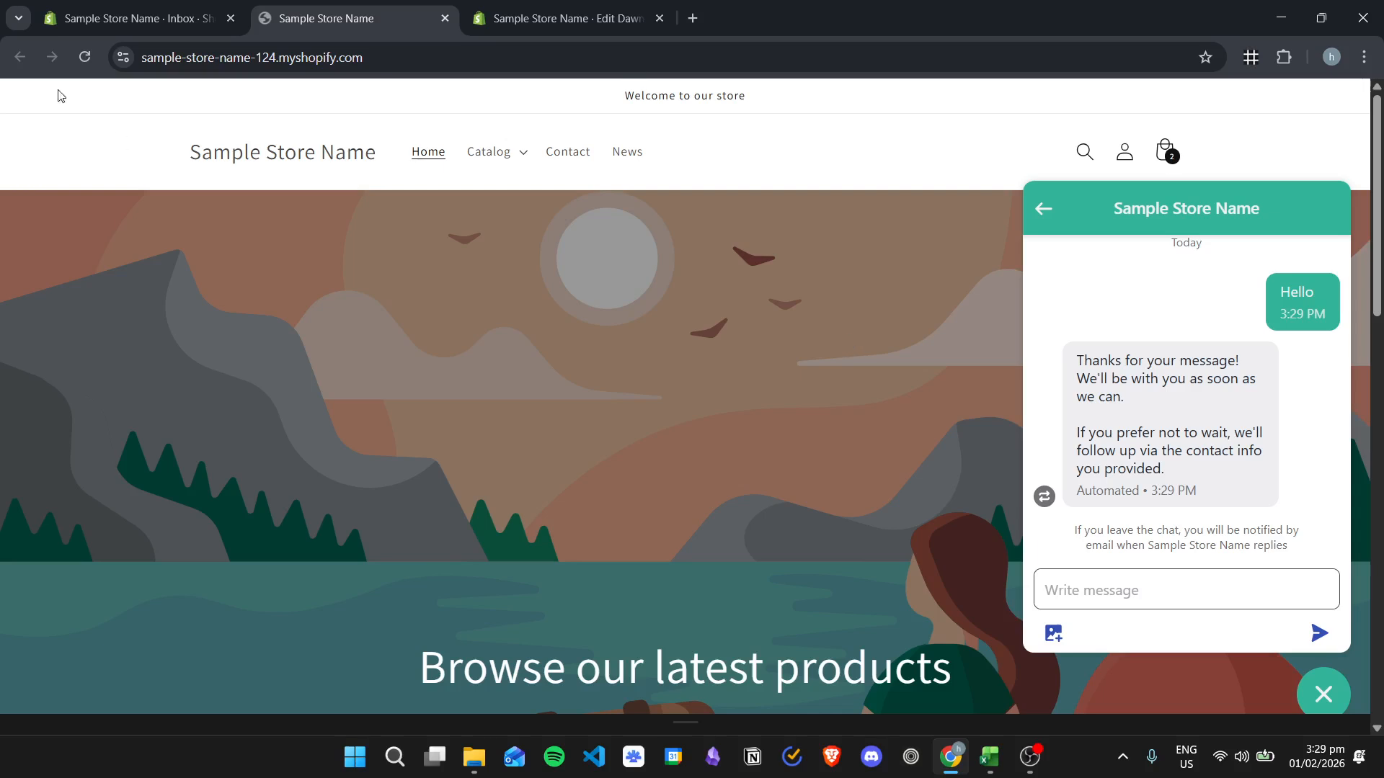
- Return to the Shopify admin, open the unread messages in Inbox and open the new customer's conversation
left_click(133, 6)
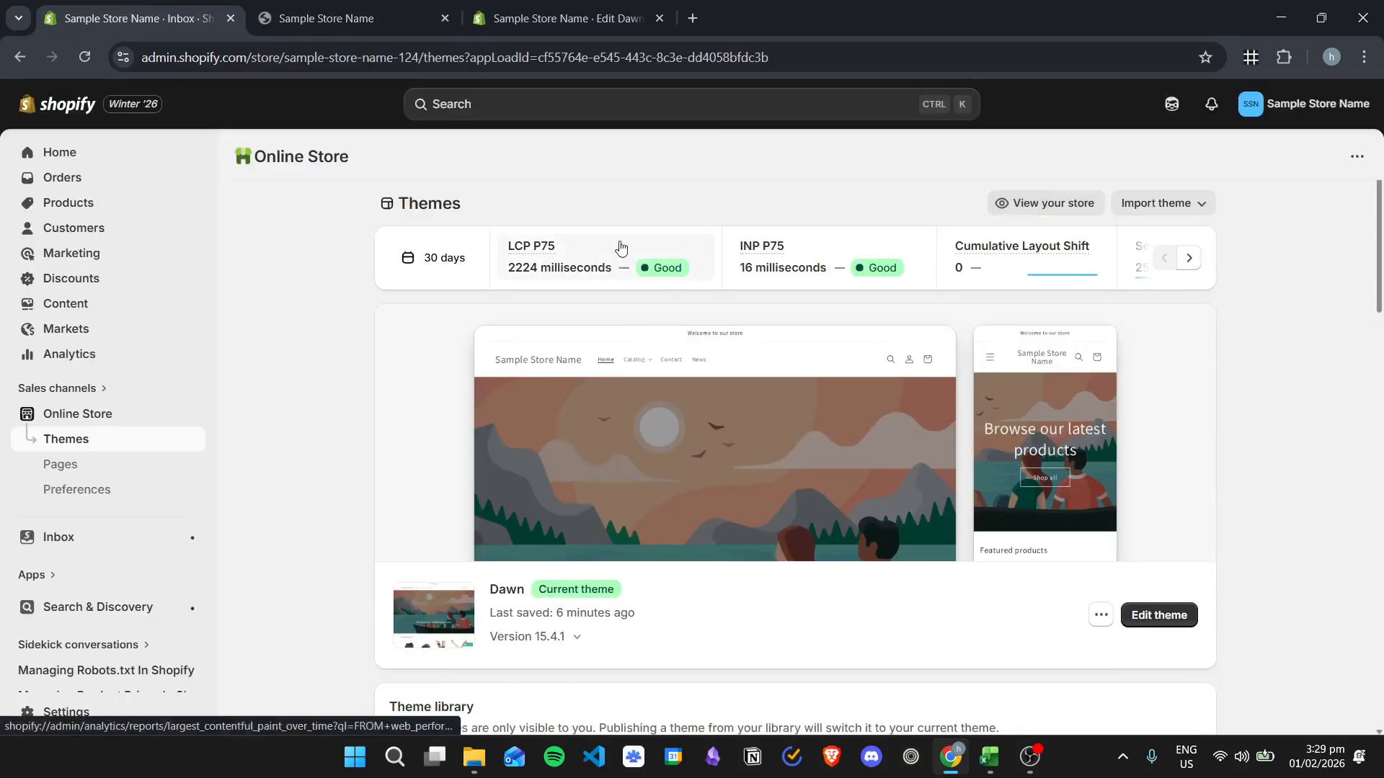
left_click(95, 548)
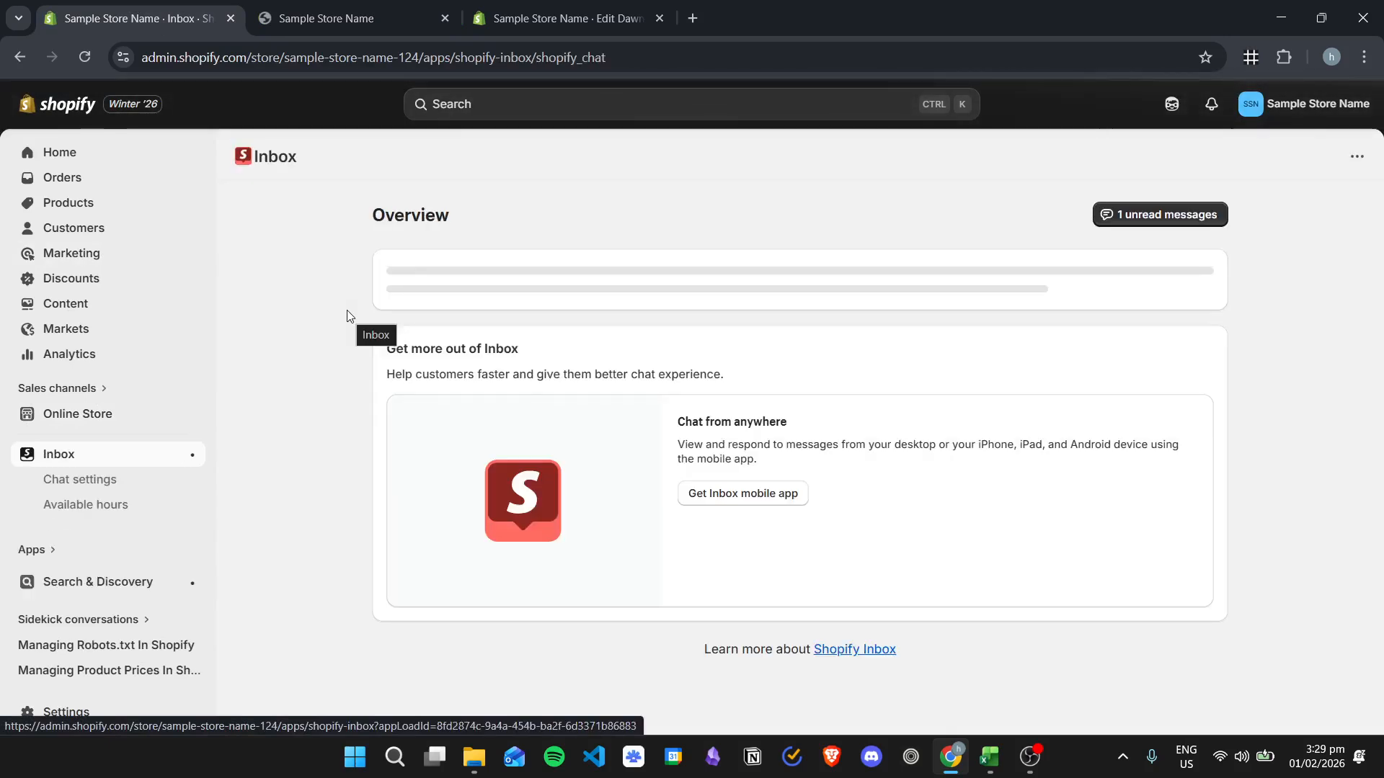
left_click(1174, 216)
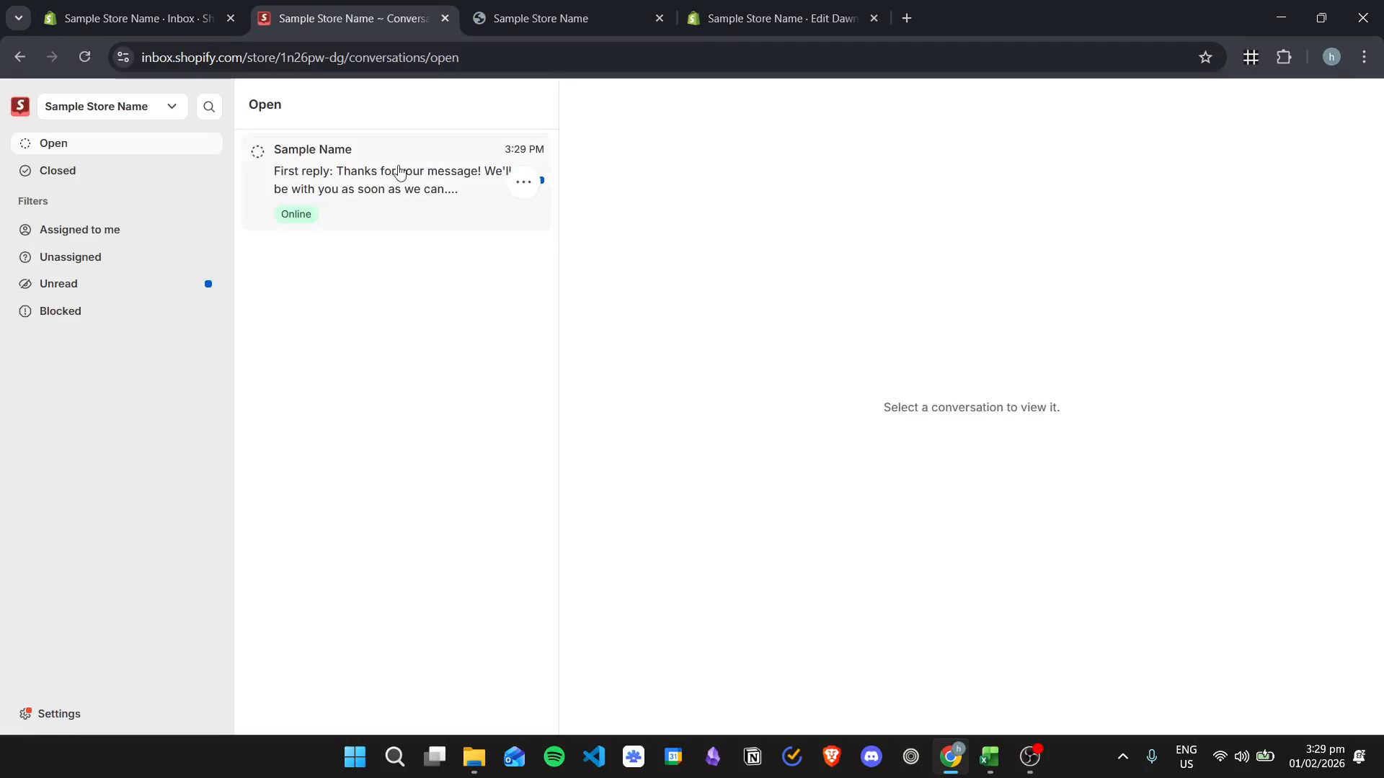
left_click(373, 100)
left_click(396, 210)
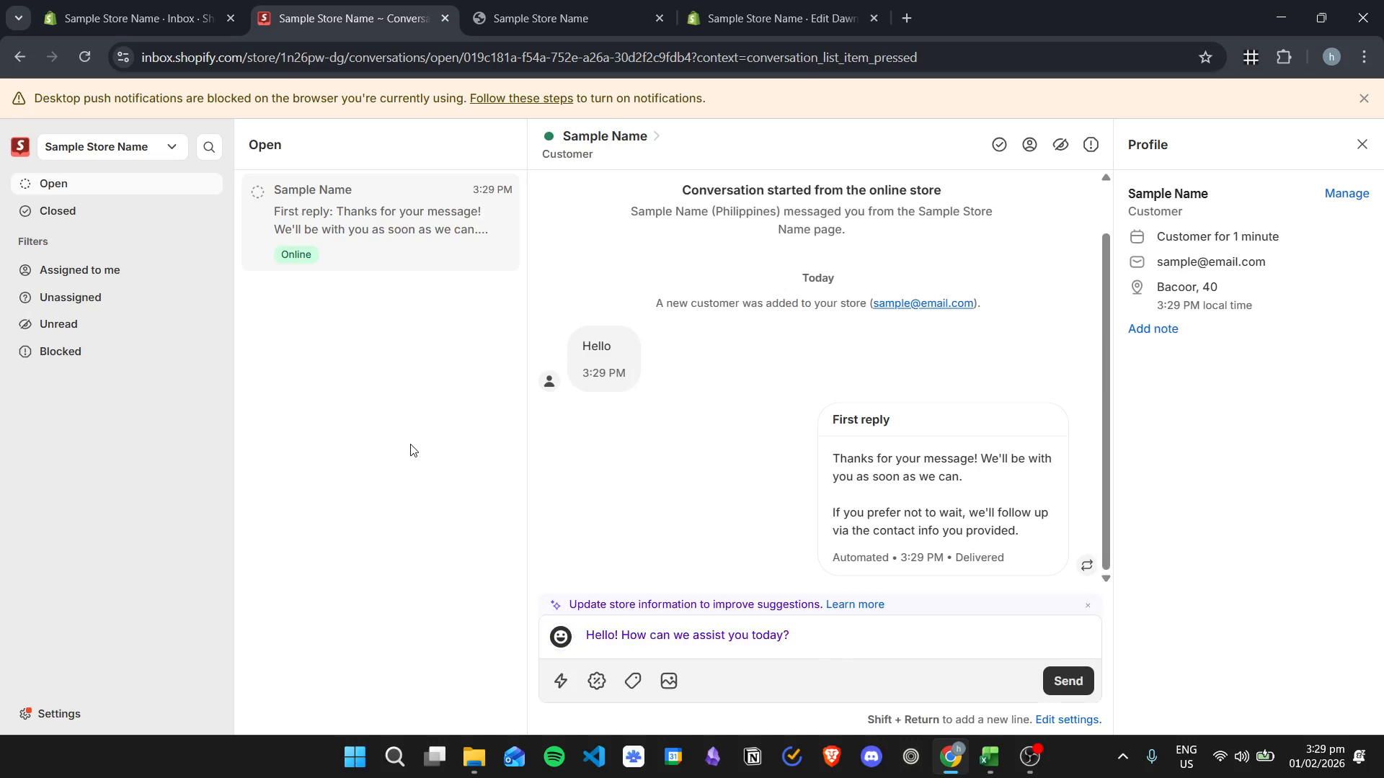
- Review the Inbox settings for notifications, quick replies and message preferences, and return to the open conversation
left_click(88, 714)
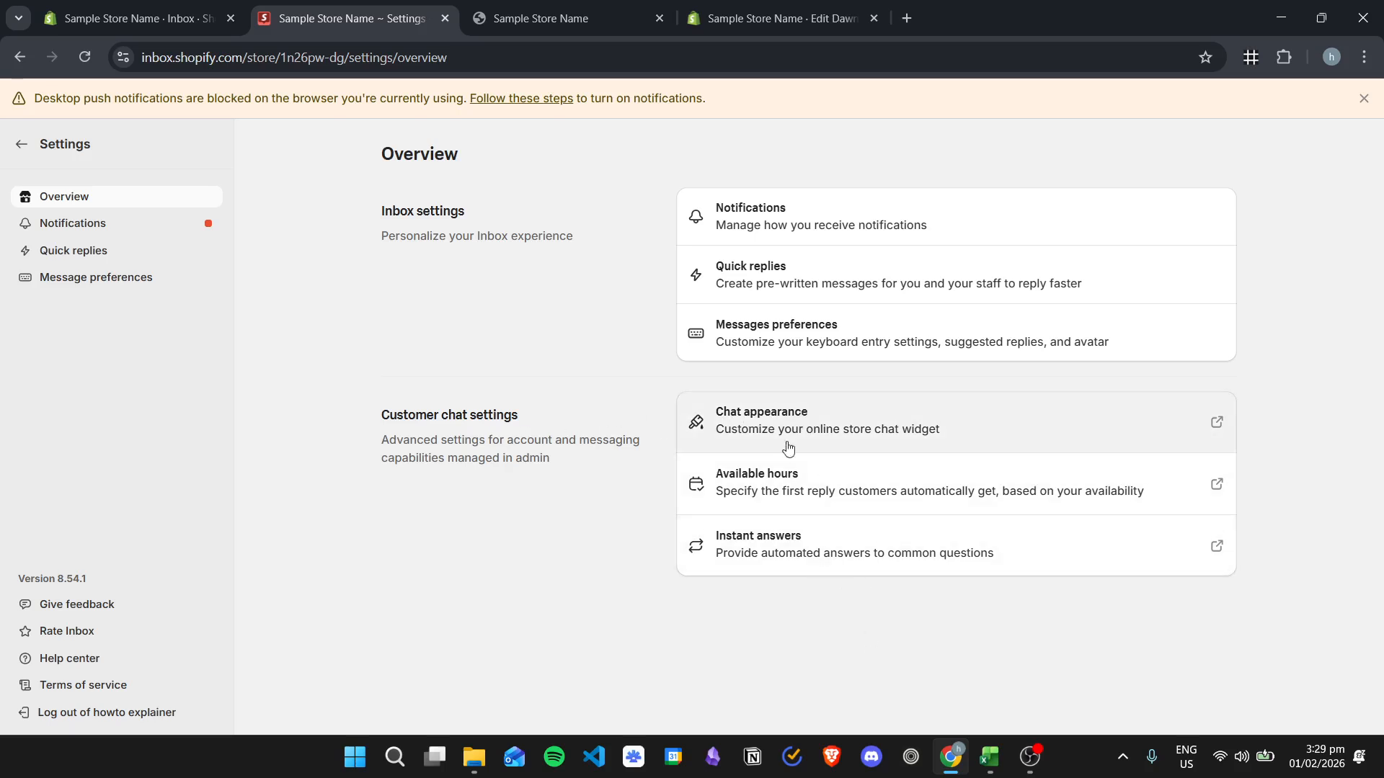
left_click(124, 224)
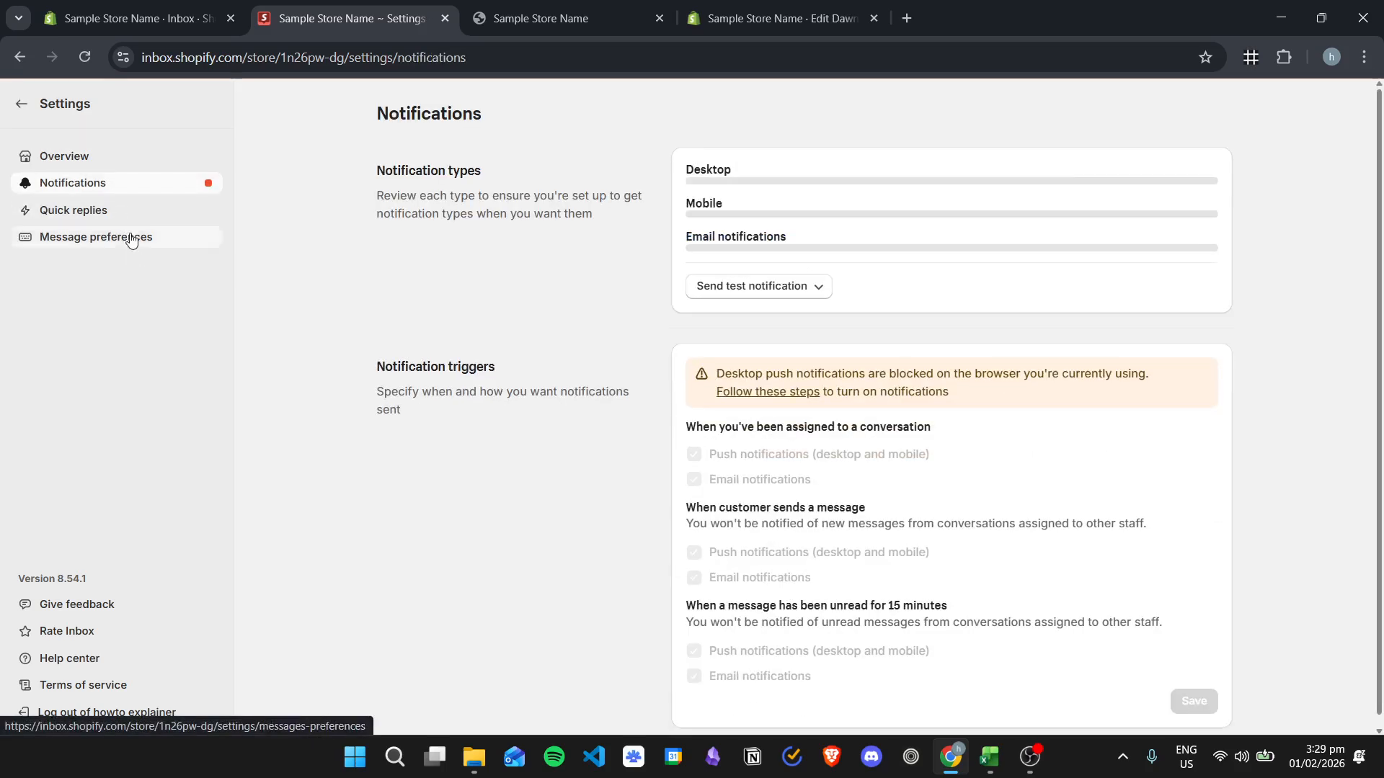
left_click(134, 251)
left_click(148, 279)
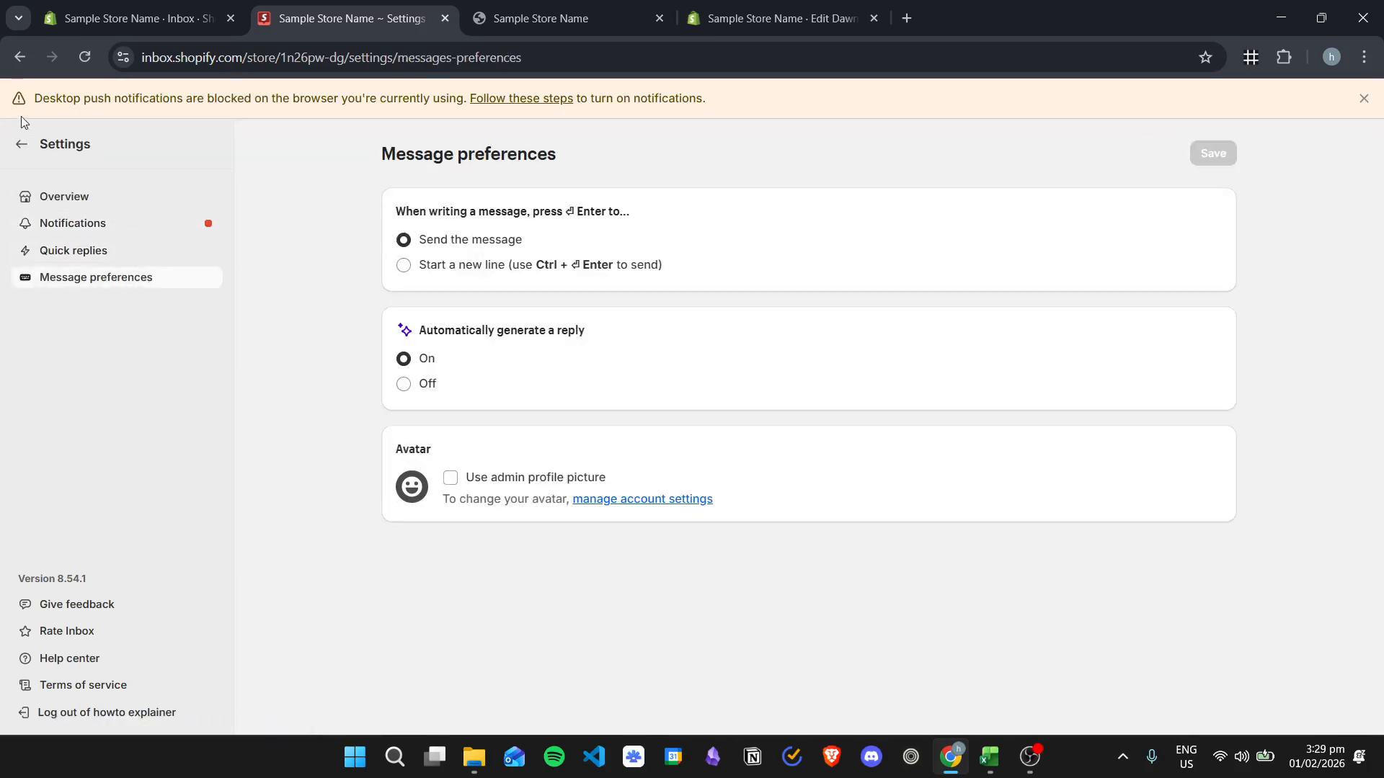
left_click(22, 144)
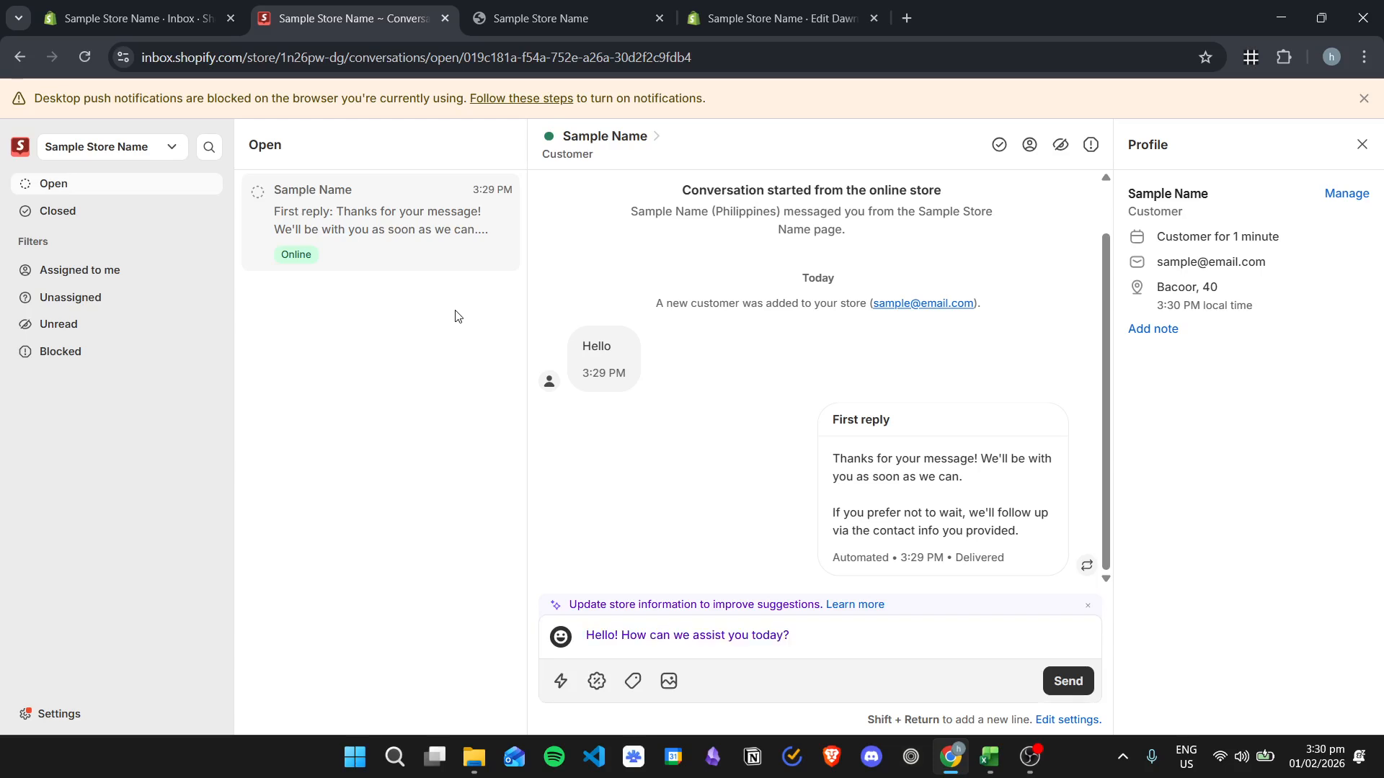